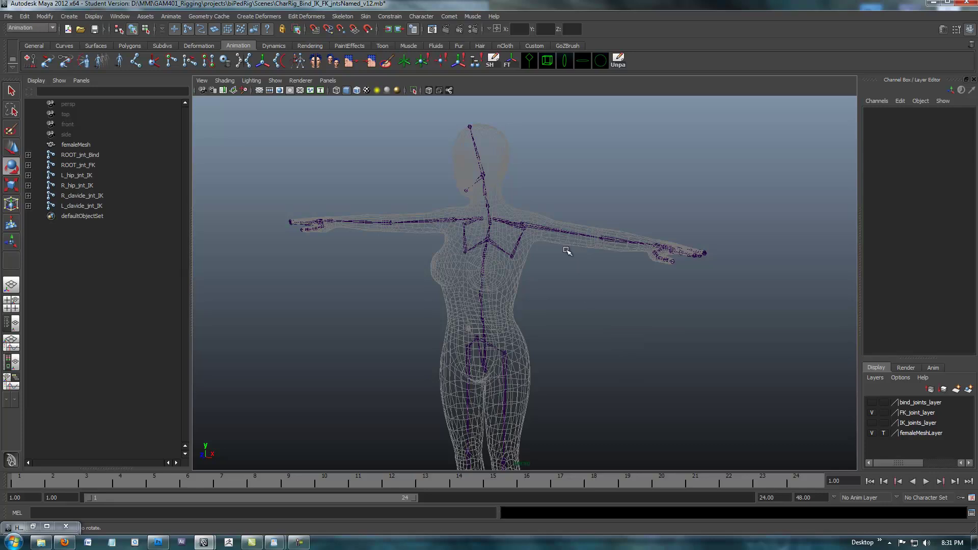
# - Hide the FK joint layer, show the bind joints layer and select the root bind joint to highlight its full skeleton
pyautogui.click(872, 413)
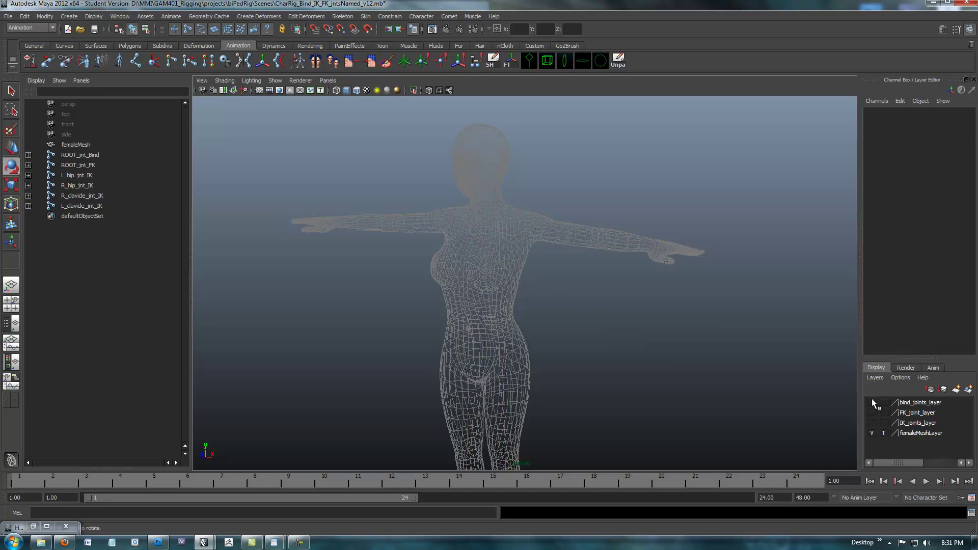
pyautogui.click(871, 402)
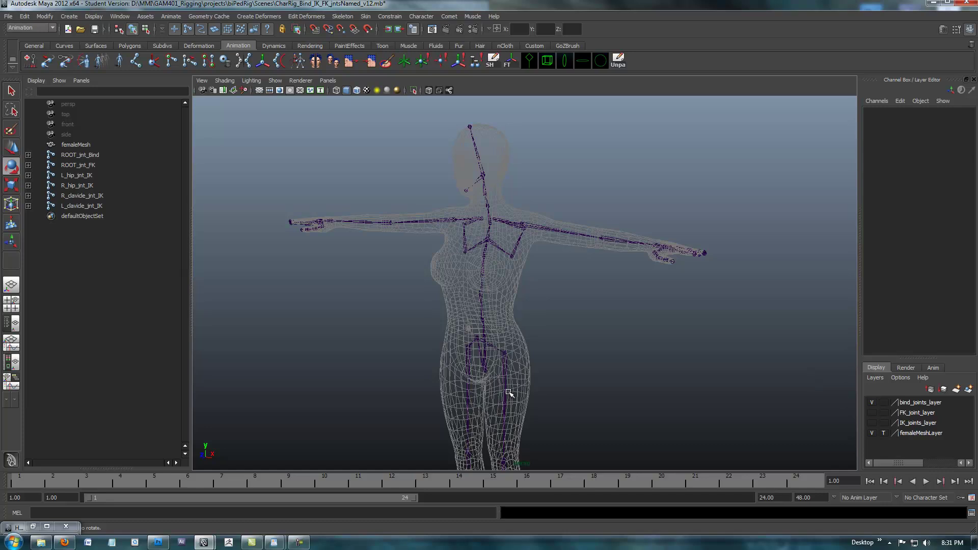
pyautogui.click(485, 373)
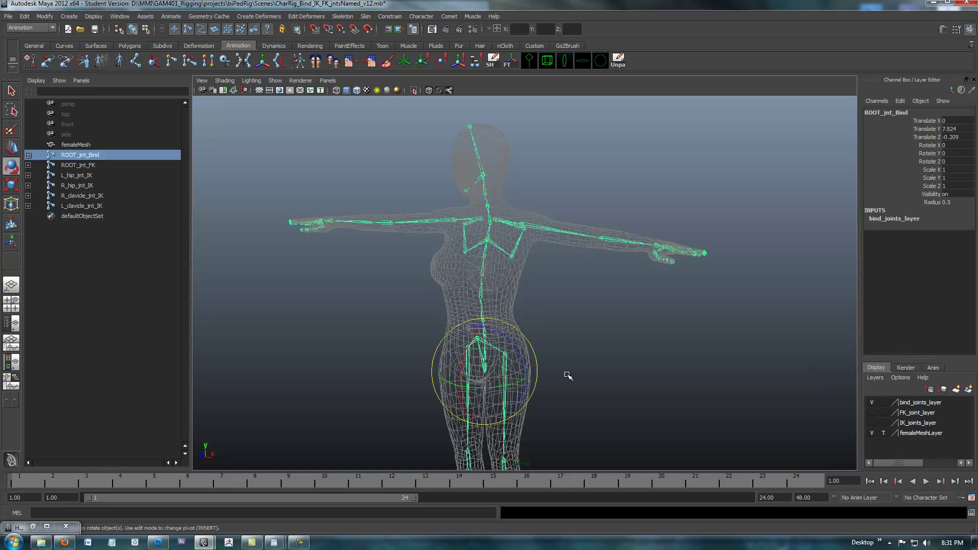
# - Swap the visible layer from bind joints back to FK joints and select the root FK joint
pyautogui.click(872, 402)
pyautogui.click(872, 413)
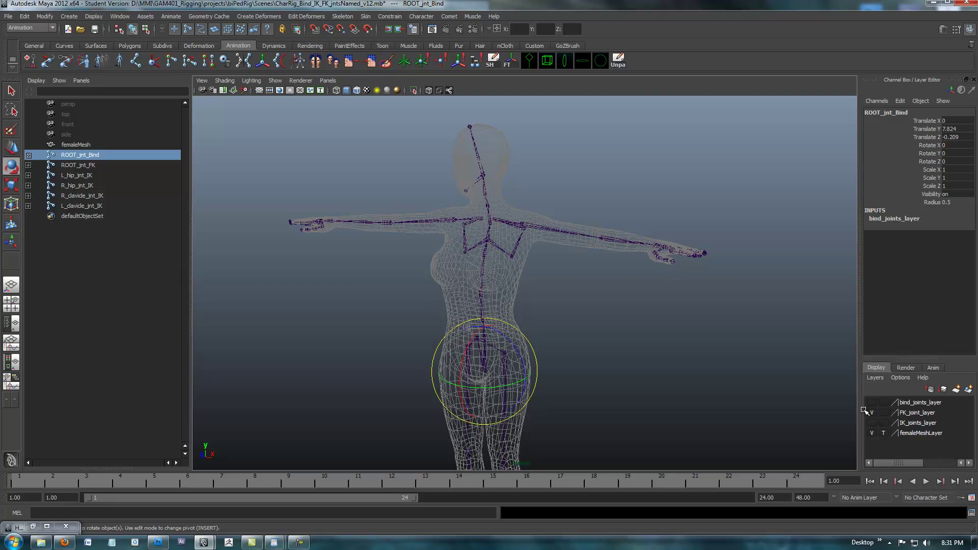
pyautogui.press('q')
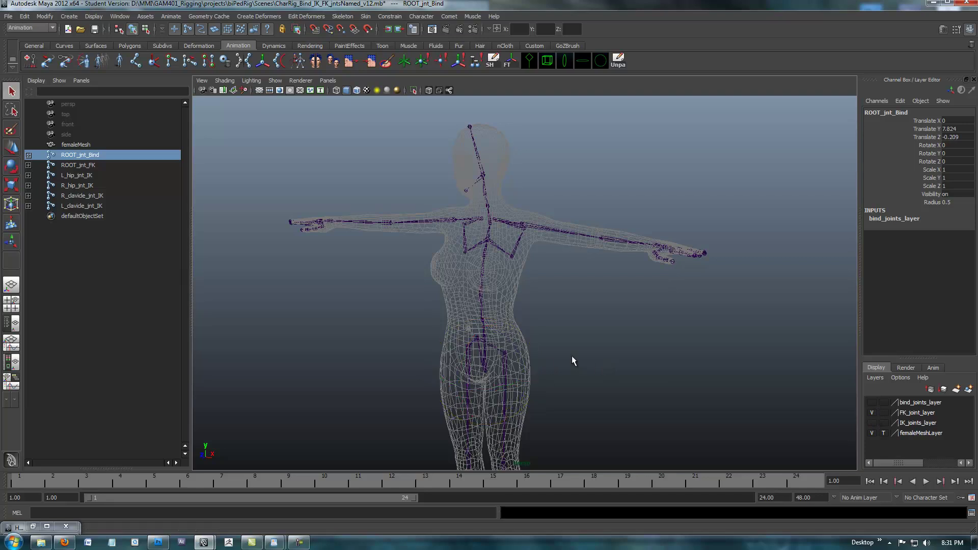
pyautogui.click(482, 374)
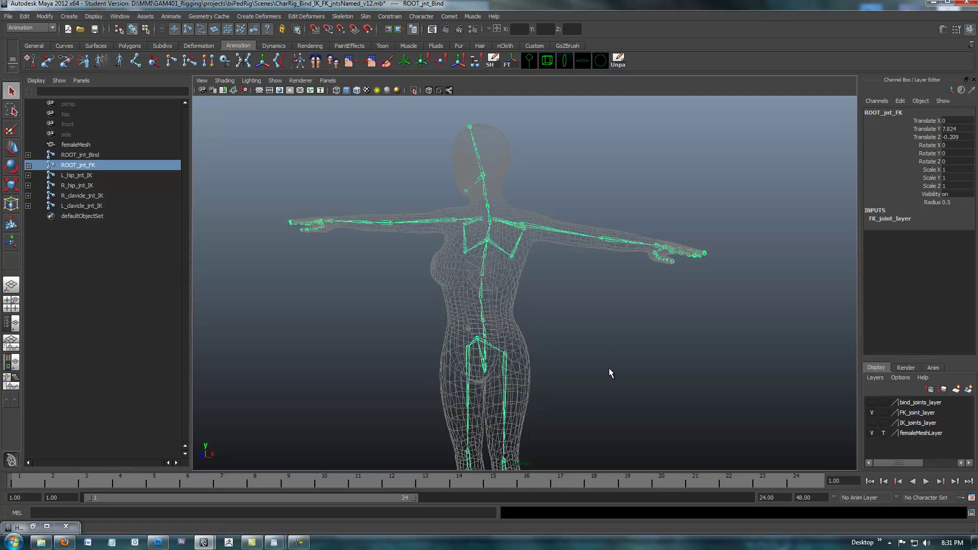
# - Swap the visible layer from FK joints to IK joints and select both hip IK joints to inspect the separate leg chains
pyautogui.click(872, 413)
pyautogui.click(871, 423)
pyautogui.keyDown('alt'); pyautogui.moveTo(477, 234); pyautogui.dragTo(498, 316); pyautogui.keyUp('alt')
pyautogui.moveTo(502, 197); pyautogui.dragTo(532, 234)
pyautogui.moveTo(535, 336); pyautogui.dragTo(539, 338)
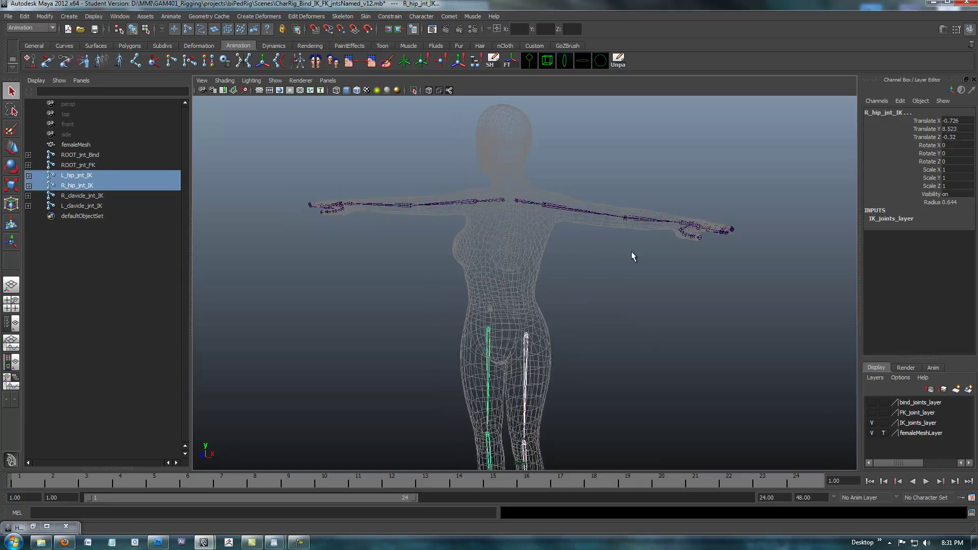
pyautogui.keyDown('alt'); pyautogui.moveTo(651, 304); pyautogui.dragTo(611, 320); pyautogui.keyUp('alt')
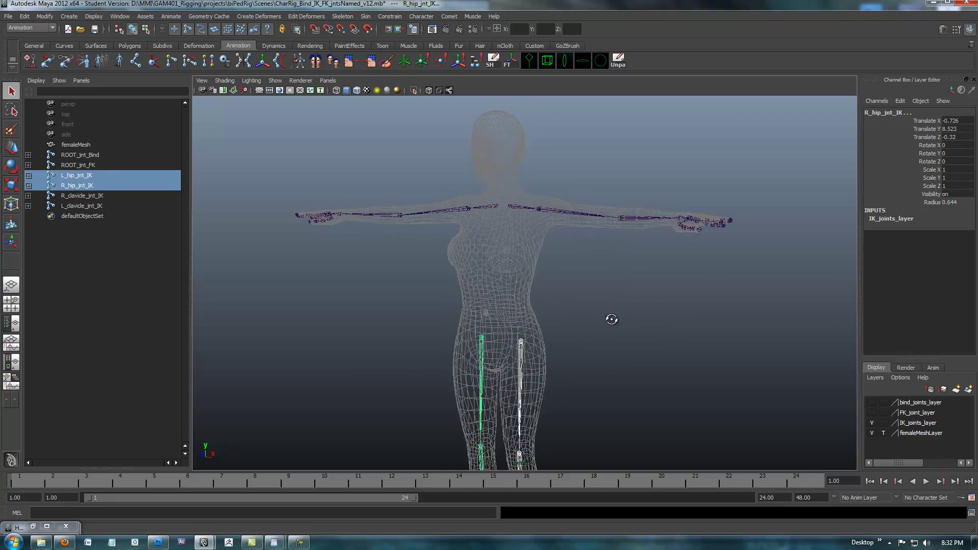
pyautogui.moveTo(750, 408); pyautogui.dragTo(751, 409)
# - Hide the IK joints layer and show the FK joint layer together with the female mesh
pyautogui.click(872, 423)
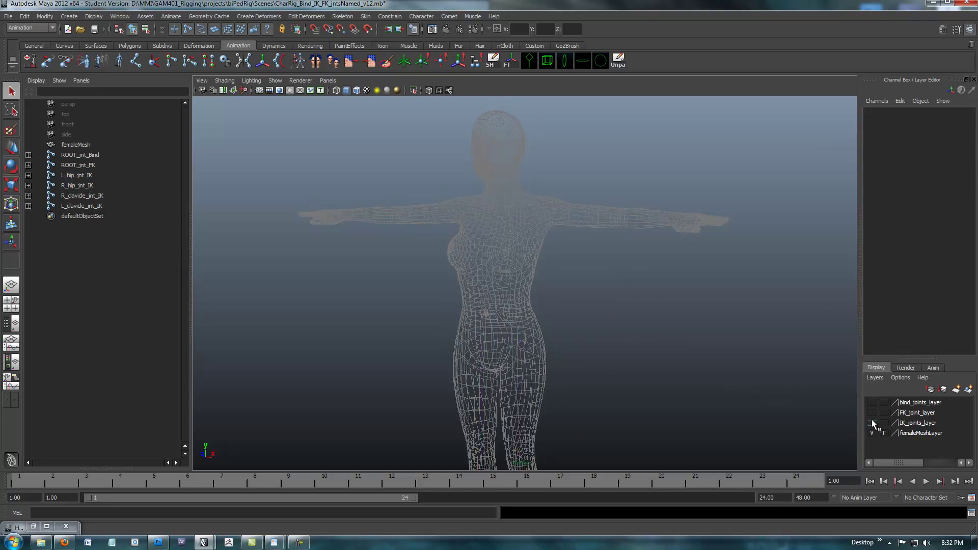
pyautogui.click(872, 413)
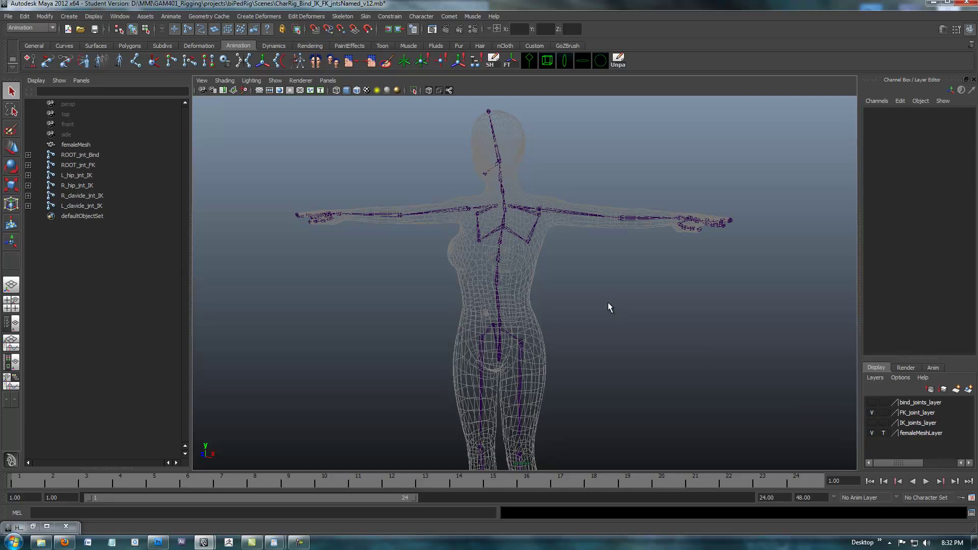
pyautogui.keyDown('alt'); pyautogui.moveTo(610, 307); pyautogui.dragTo(600, 350, button='middle'); pyautogui.keyUp('alt')
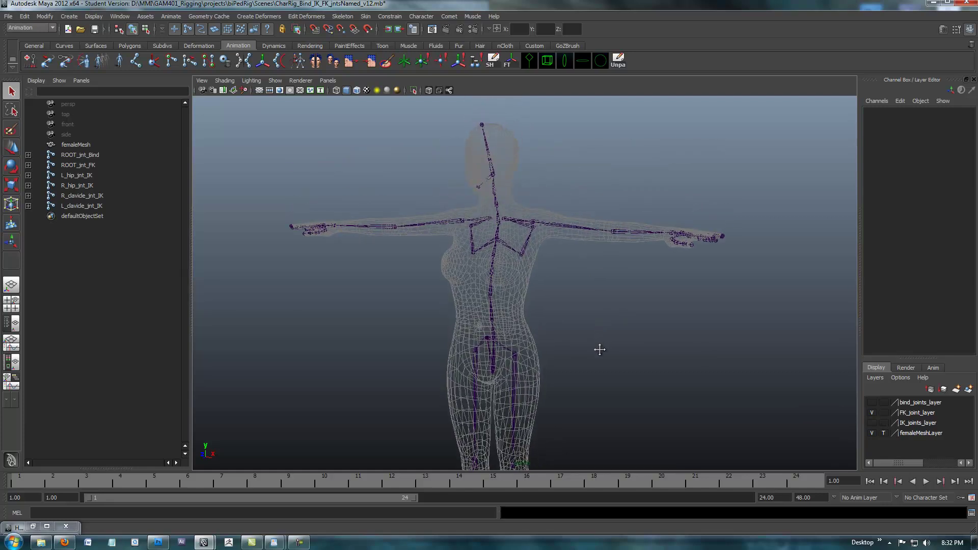
pyautogui.keyDown('alt'); pyautogui.moveTo(600, 349); pyautogui.dragTo(645, 355, button='right'); pyautogui.keyUp('alt')
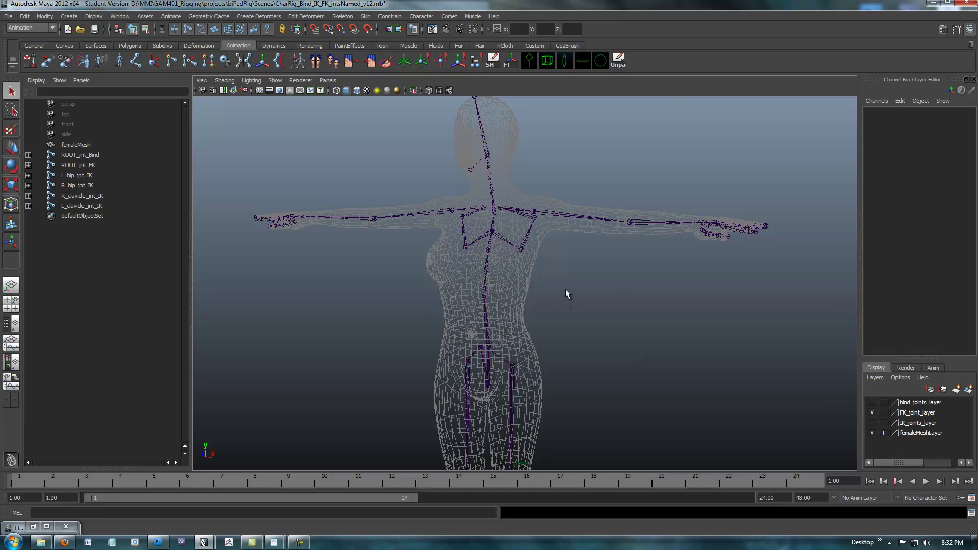
# - Examine the FK skeleton inside the female mesh from several angles, including the arms, spine and legs
pyautogui.keyDown('alt'); pyautogui.moveTo(566, 282); pyautogui.dragTo(569, 292); pyautogui.keyUp('alt')
pyautogui.keyDown('alt'); pyautogui.moveTo(569, 291); pyautogui.dragTo(650, 319, button='right'); pyautogui.keyUp('alt')
pyautogui.keyDown('alt'); pyautogui.moveTo(617, 318); pyautogui.dragTo(630, 335, button='middle'); pyautogui.keyUp('alt')
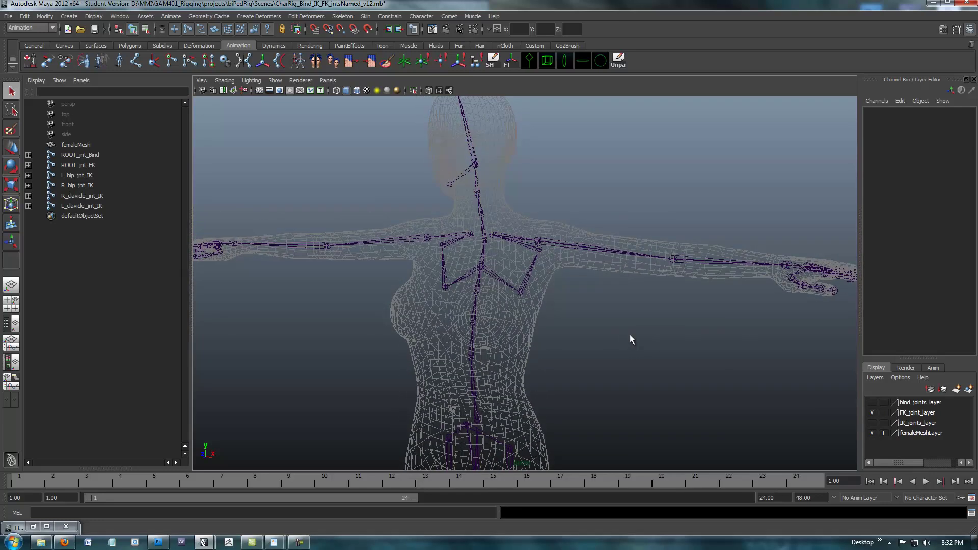
pyautogui.keyDown('alt'); pyautogui.moveTo(630, 334); pyautogui.dragTo(550, 291); pyautogui.keyUp('alt')
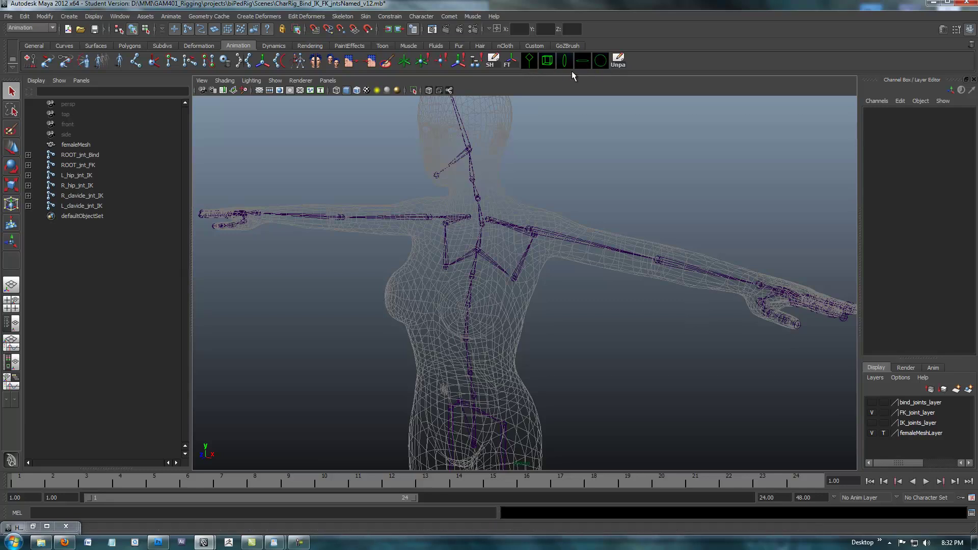
pyautogui.keyDown('alt'); pyautogui.moveTo(599, 269); pyautogui.dragTo(586, 297); pyautogui.keyUp('alt')
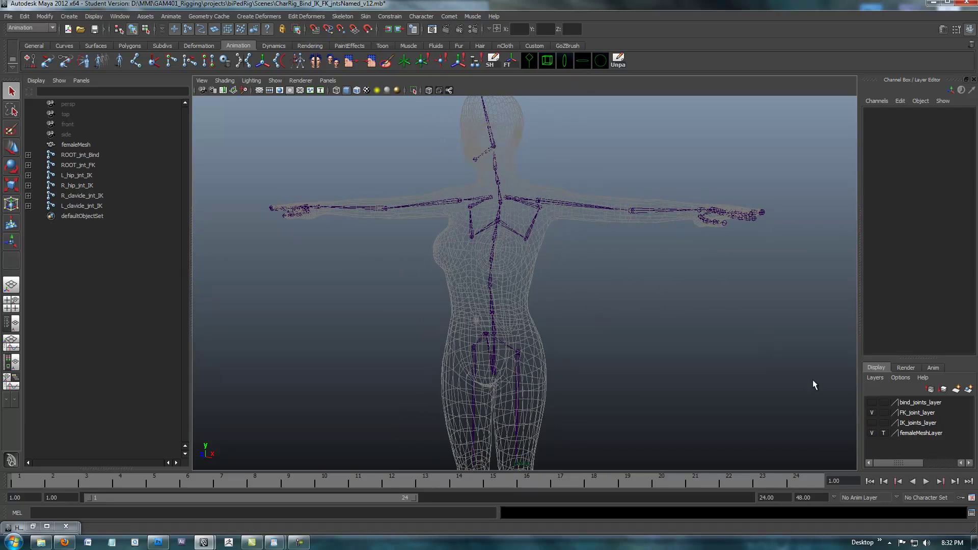
pyautogui.keyDown('alt'); pyautogui.moveTo(652, 302); pyautogui.dragTo(586, 325); pyautogui.keyUp('alt')
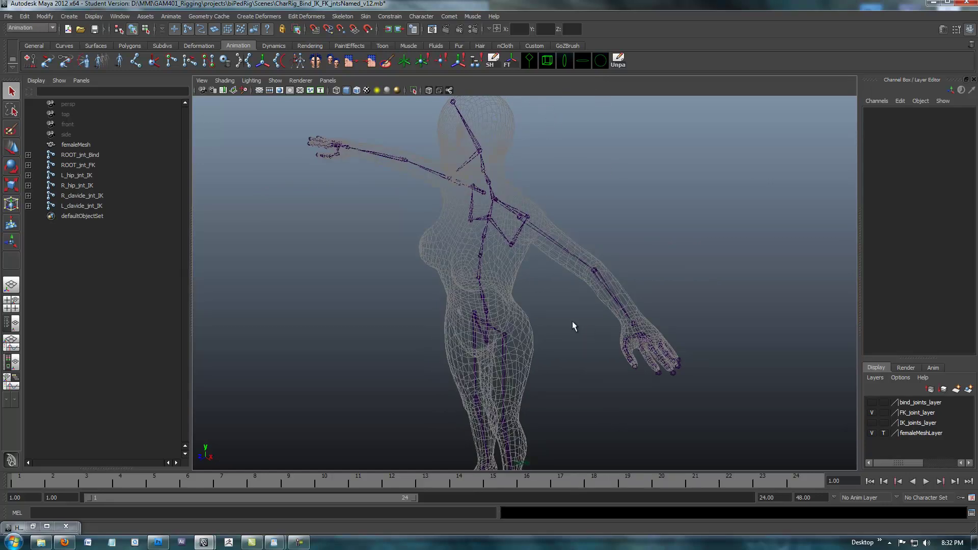
pyautogui.keyDown('alt'); pyautogui.moveTo(572, 350); pyautogui.dragTo(569, 291); pyautogui.keyUp('alt')
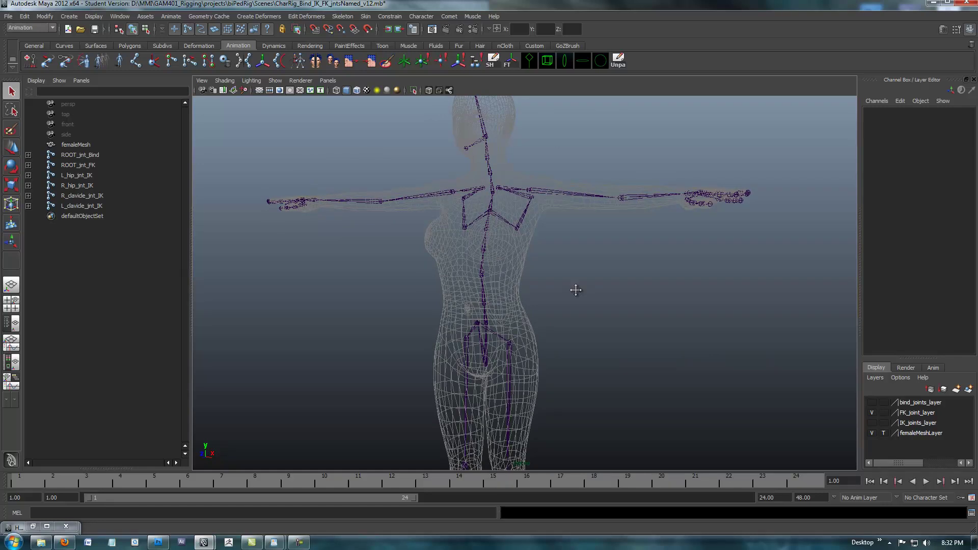
pyautogui.keyDown('alt'); pyautogui.moveTo(576, 290); pyautogui.dragTo(611, 296, button='middle'); pyautogui.keyUp('alt')
pyautogui.keyDown('alt'); pyautogui.moveTo(632, 287); pyautogui.dragTo(622, 260); pyautogui.keyUp('alt')
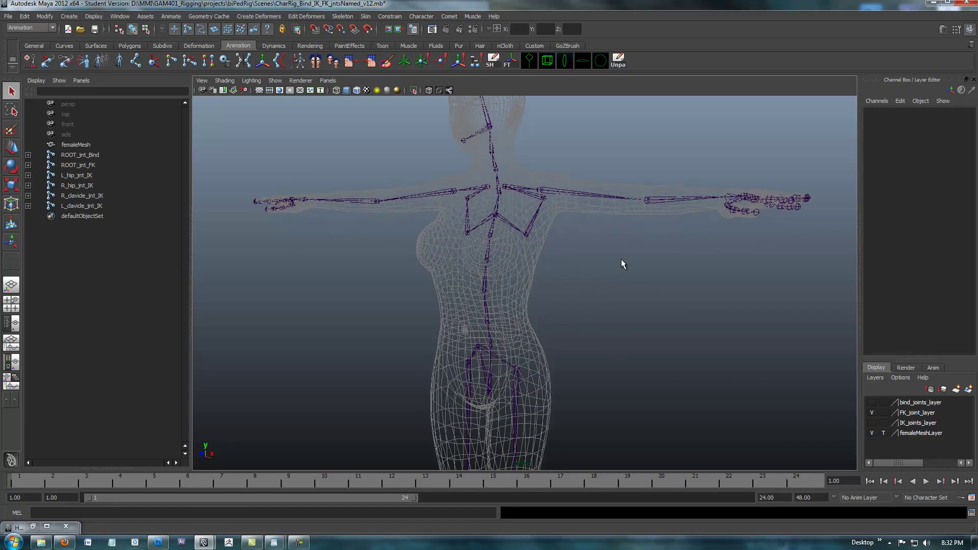
pyautogui.keyDown('alt'); pyautogui.moveTo(609, 289); pyautogui.dragTo(636, 184, button='middle'); pyautogui.keyUp('alt')
pyautogui.keyDown('alt'); pyautogui.moveTo(636, 185); pyautogui.dragTo(438, 224, button='right'); pyautogui.keyUp('alt')
pyautogui.keyDown('alt'); pyautogui.moveTo(682, 319); pyautogui.dragTo(661, 287, button='middle'); pyautogui.keyUp('alt')
pyautogui.keyDown('alt'); pyautogui.moveTo(661, 286); pyautogui.dragTo(628, 295, button='right'); pyautogui.keyUp('alt')
# - Create a Comet cube curve shape at the origin and delete it
pyautogui.click(450, 16)
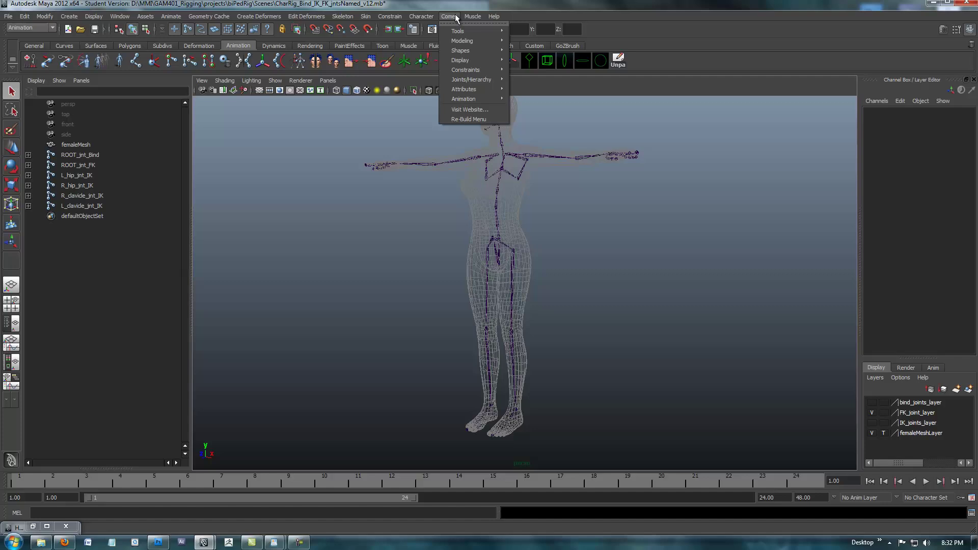
pyautogui.moveTo(464, 71)
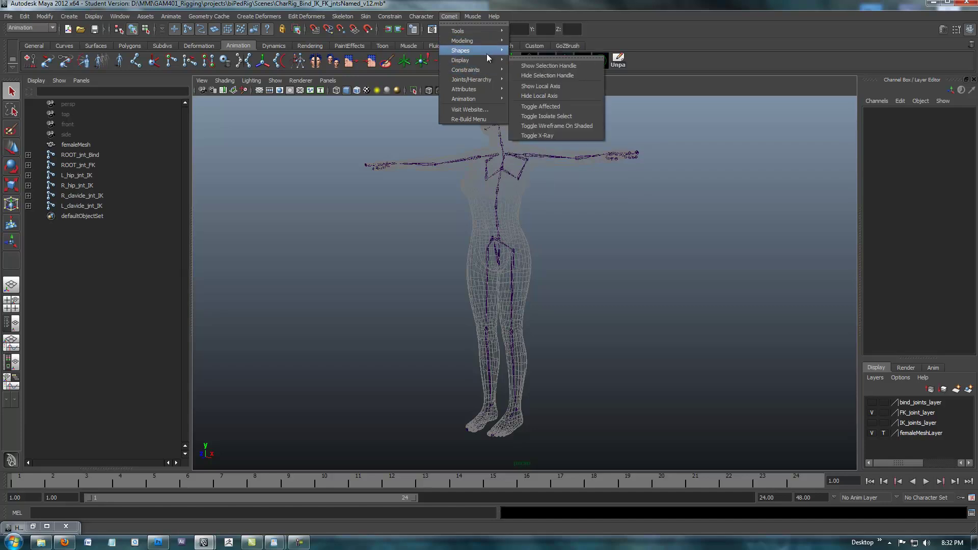
pyautogui.moveTo(488, 50)
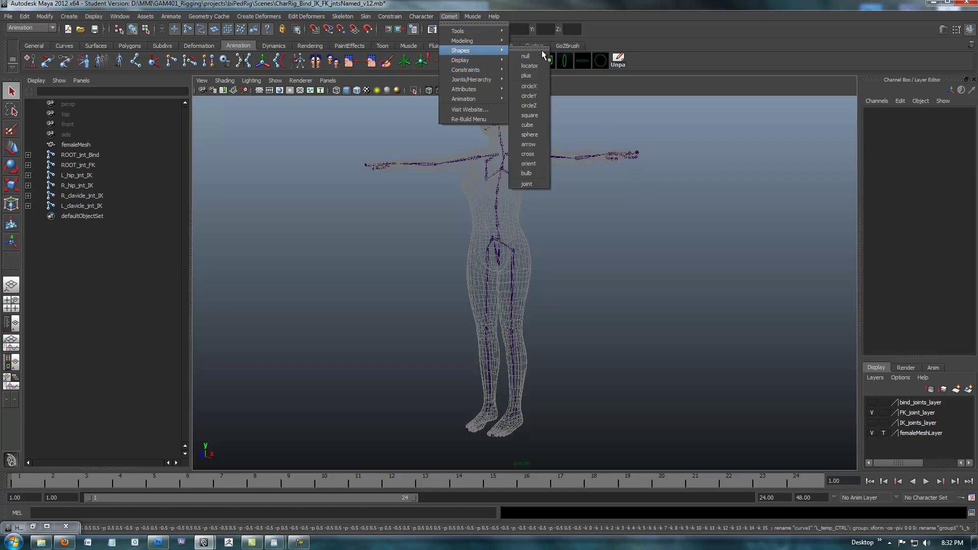
pyautogui.click(527, 124)
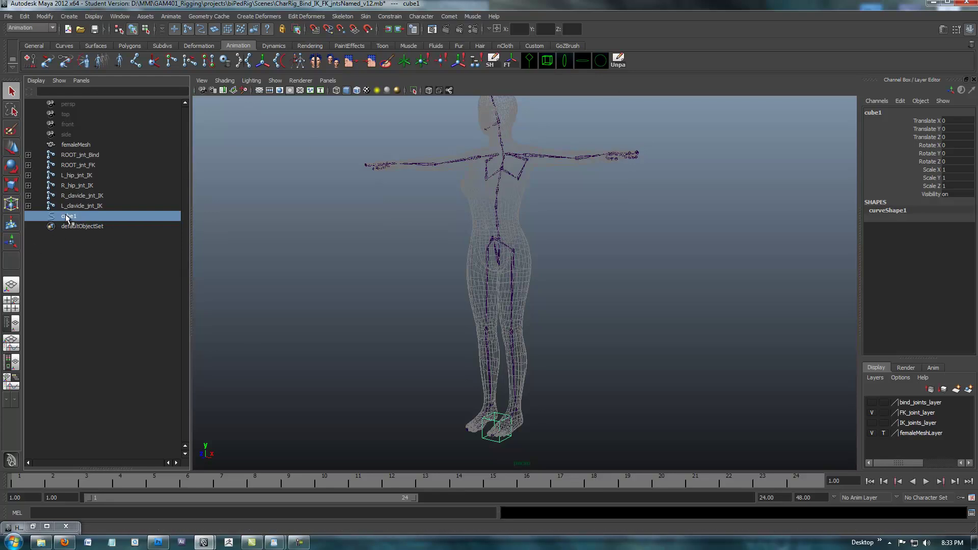
pyautogui.press('Delete')
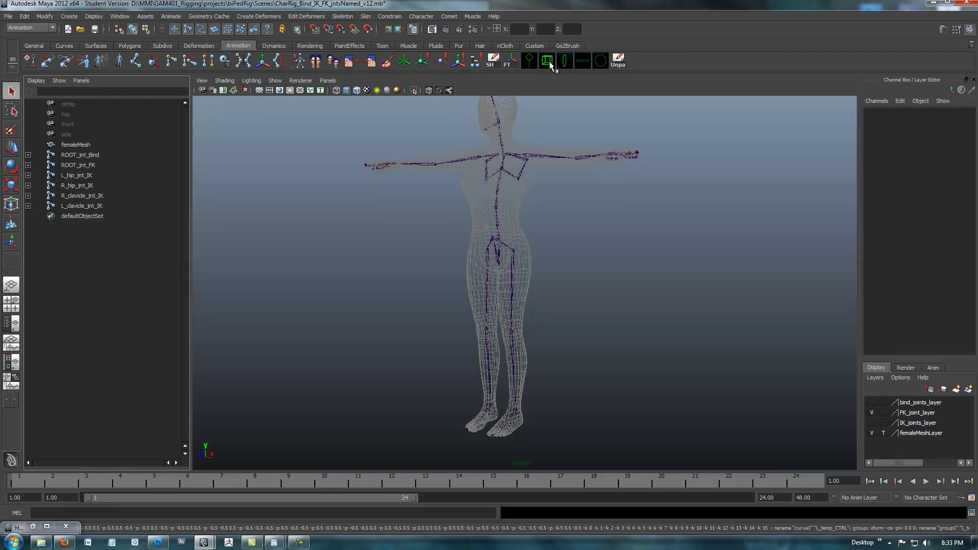
# - Create a temporary cube control with its offset and SDK groups, expand its full hierarchy, and delete it
pyautogui.click(548, 61)
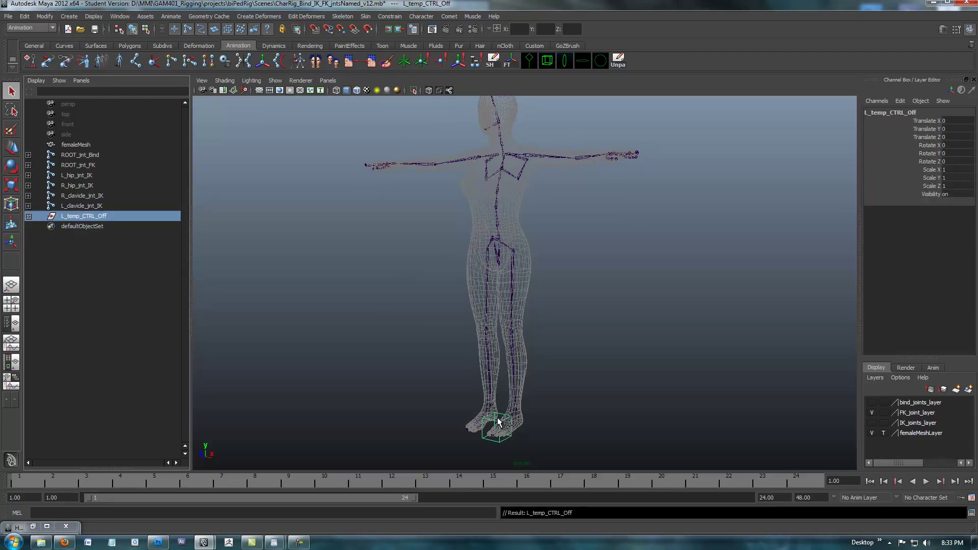
pyautogui.keyDown('shift'); pyautogui.click(28, 216); pyautogui.keyUp('shift')
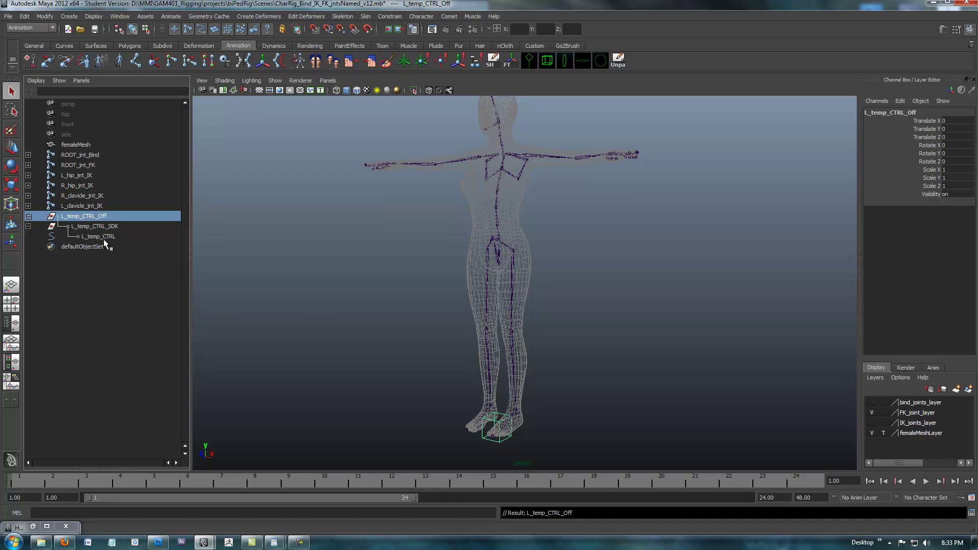
pyautogui.keyDown('alt'); pyautogui.moveTo(432, 285); pyautogui.dragTo(379, 289); pyautogui.keyUp('alt')
pyautogui.keyDown('alt'); pyautogui.moveTo(378, 289); pyautogui.dragTo(373, 281, button='middle'); pyautogui.keyUp('alt')
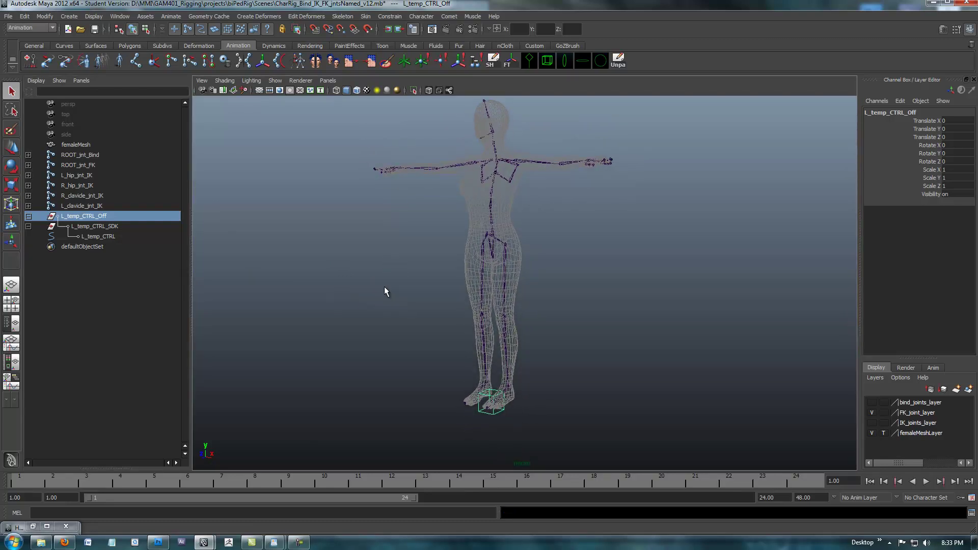
pyautogui.press('Delete')
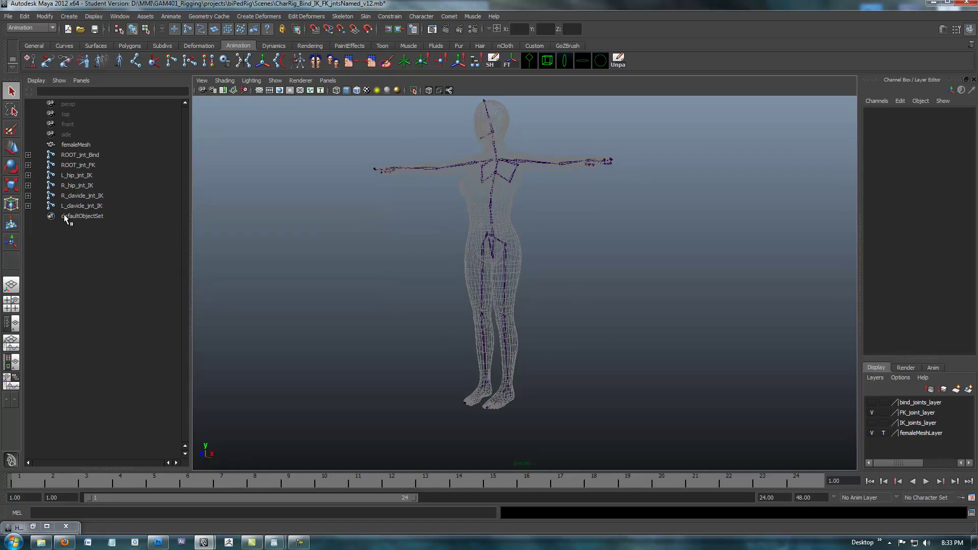
# - Create a temporary circle control with its offset and SDK groups at the origin and expand its full hierarchy
pyautogui.keyDown('alt'); pyautogui.moveTo(450, 219); pyautogui.dragTo(445, 258, button='middle'); pyautogui.keyUp('alt')
pyautogui.keyDown('alt'); pyautogui.moveTo(446, 257); pyautogui.dragTo(495, 212, button='right'); pyautogui.keyUp('alt')
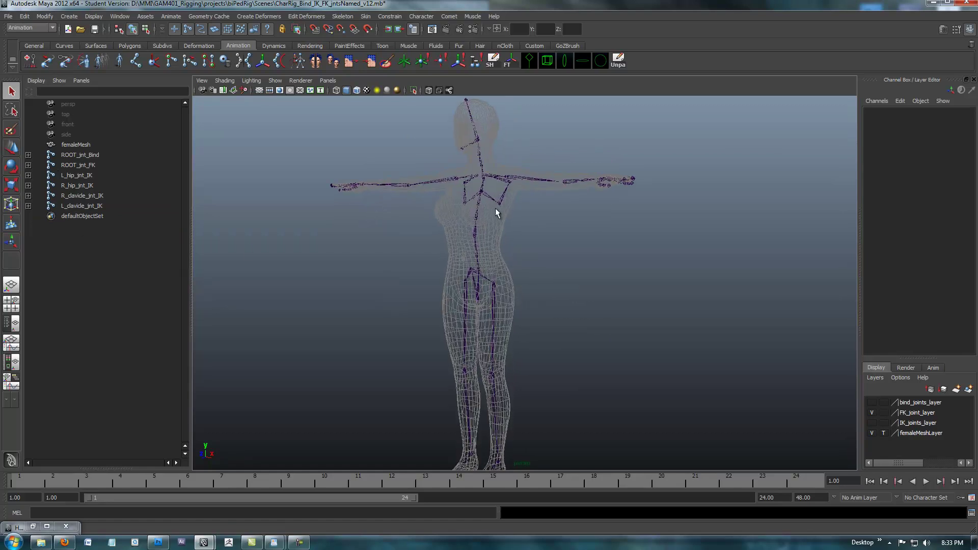
pyautogui.keyDown('alt'); pyautogui.moveTo(474, 263); pyautogui.dragTo(468, 235, button='middle'); pyautogui.keyUp('alt')
pyautogui.keyDown('alt'); pyautogui.moveTo(468, 236); pyautogui.dragTo(428, 236, button='right'); pyautogui.keyUp('alt')
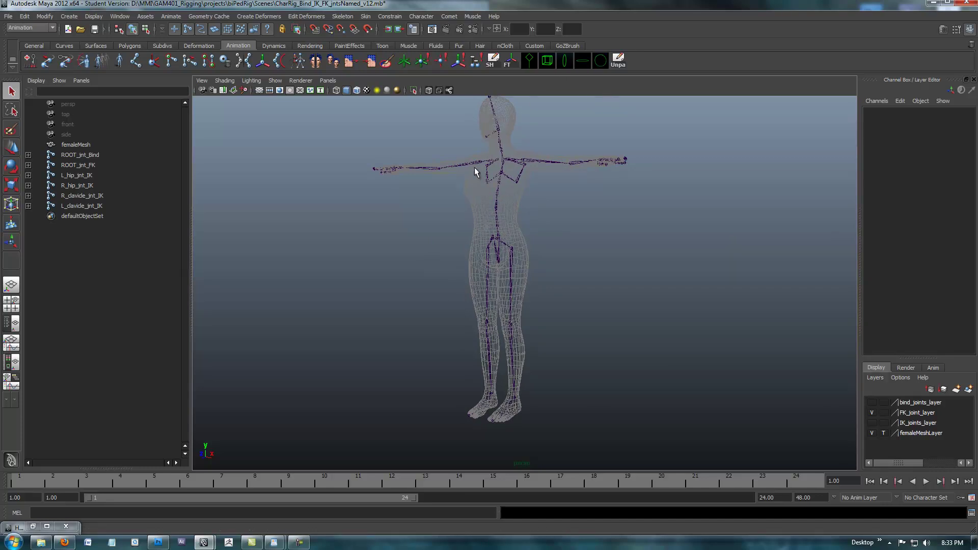
pyautogui.keyDown('alt'); pyautogui.moveTo(542, 210); pyautogui.dragTo(518, 173); pyautogui.keyUp('alt')
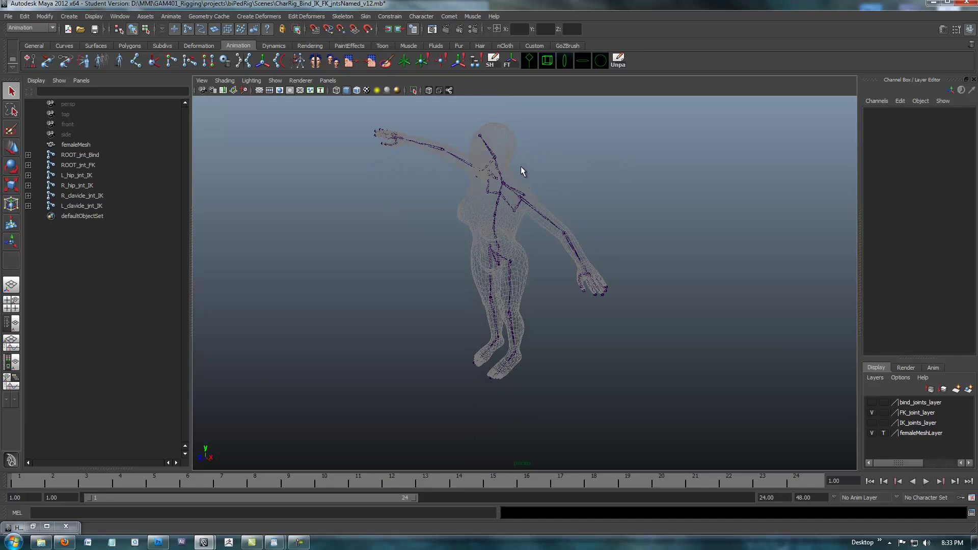
pyautogui.keyDown('alt'); pyautogui.moveTo(384, 254); pyautogui.dragTo(518, 247); pyautogui.keyUp('alt')
pyautogui.keyDown('alt'); pyautogui.moveTo(518, 246); pyautogui.dragTo(493, 273, button='middle'); pyautogui.keyUp('alt')
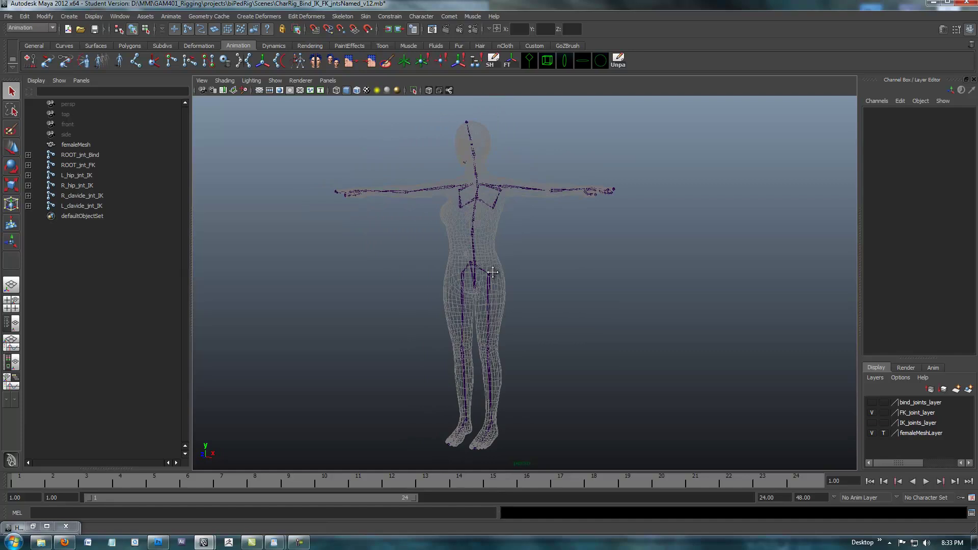
pyautogui.click(601, 63)
pyautogui.keyDown('alt'); pyautogui.moveTo(373, 403); pyautogui.dragTo(388, 342, button='middle'); pyautogui.keyUp('alt')
pyautogui.click(28, 216)
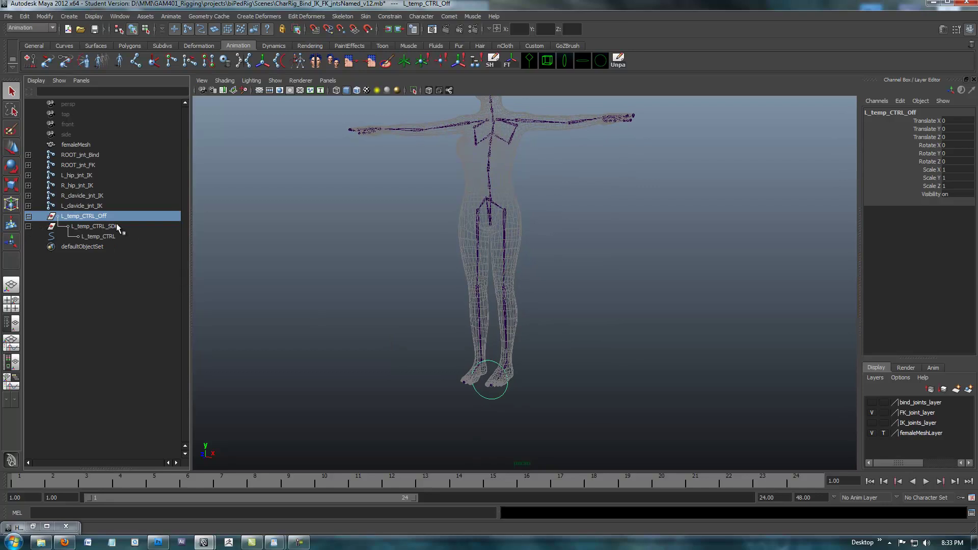
# - Parent L_temp_CTRL_Off to the left clavicle FK joint and set its translation and rotation values to 0
pyautogui.keyDown('alt'); pyautogui.moveTo(519, 260); pyautogui.dragTo(501, 306, button='middle'); pyautogui.keyUp('alt')
pyautogui.keyDown('alt'); pyautogui.moveTo(515, 303); pyautogui.dragTo(579, 265, button='right'); pyautogui.keyUp('alt')
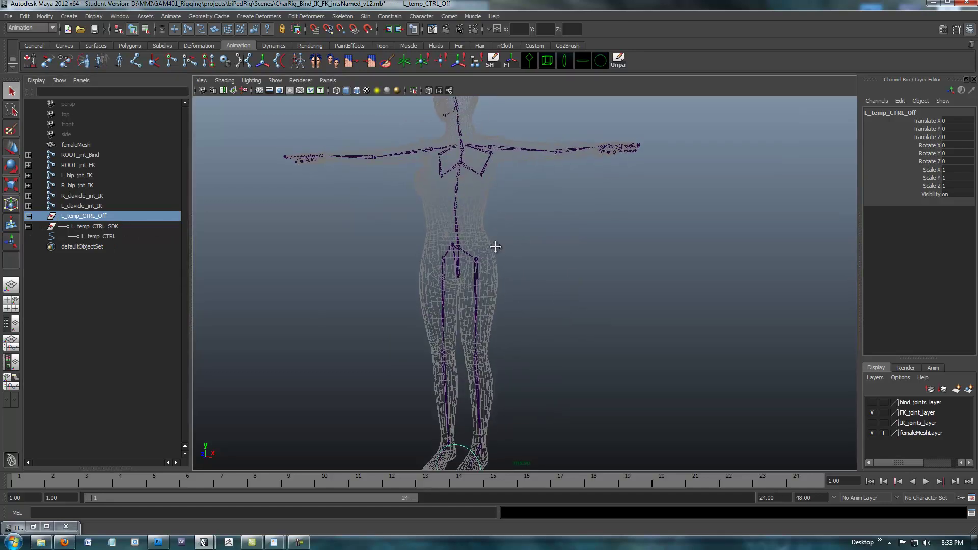
pyautogui.keyDown('alt'); pyautogui.moveTo(579, 255); pyautogui.dragTo(563, 308, button='middle'); pyautogui.keyUp('alt')
pyautogui.keyDown('alt'); pyautogui.moveTo(563, 308); pyautogui.dragTo(623, 302, button='right'); pyautogui.keyUp('alt')
pyautogui.keyDown('alt'); pyautogui.moveTo(440, 257); pyautogui.dragTo(489, 297, button='middle'); pyautogui.keyUp('alt')
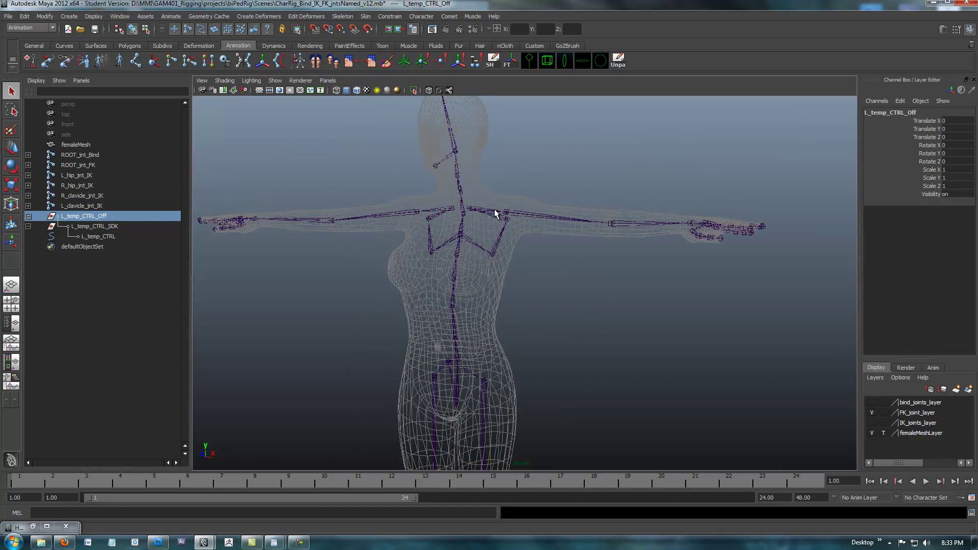
pyautogui.click(495, 213)
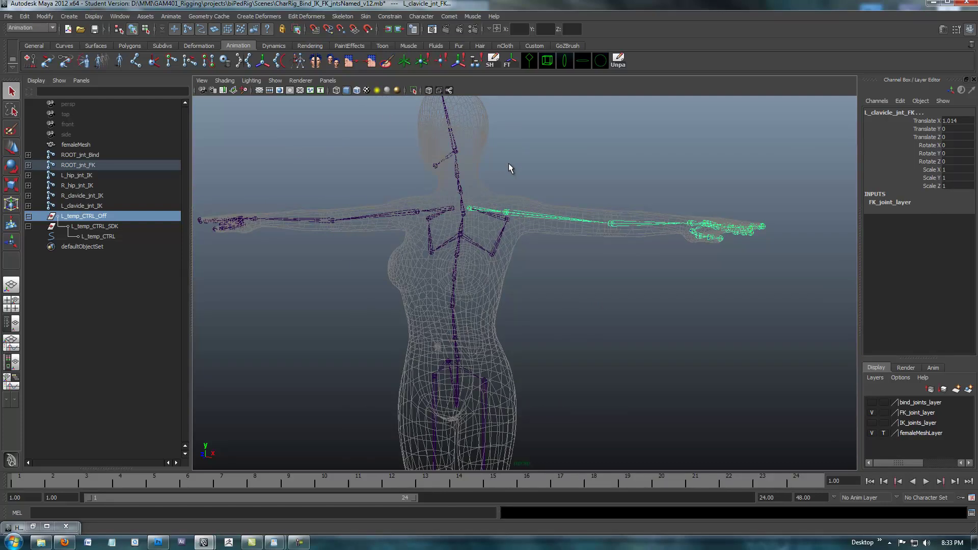
pyautogui.press('p')
pyautogui.moveTo(960, 161); pyautogui.dragTo(962, 123)
pyautogui.press('Return')
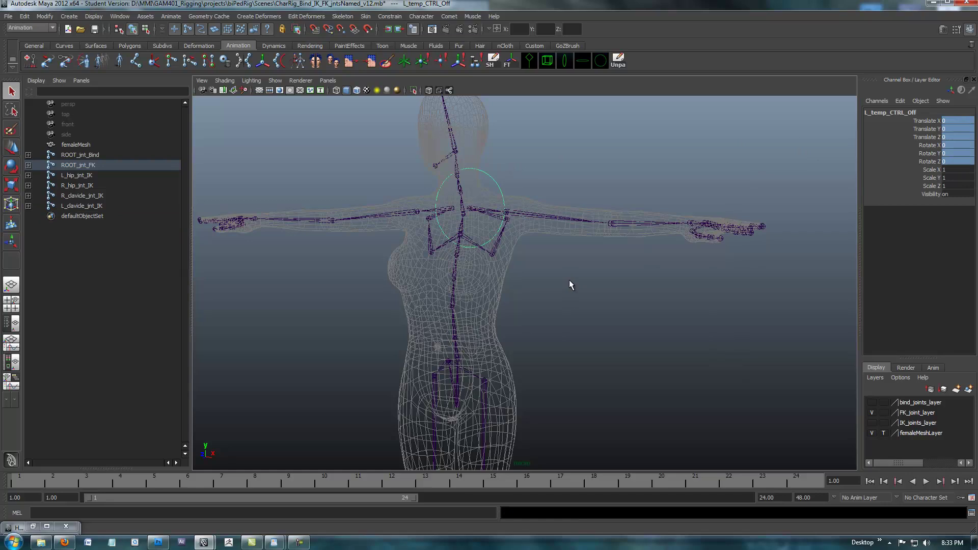
# - Unparent L_temp_CTRL_Off from the clavicle joint and expand its hierarchy
pyautogui.click(618, 60)
pyautogui.keyDown('alt'); pyautogui.moveTo(591, 305); pyautogui.dragTo(505, 303); pyautogui.keyUp('alt')
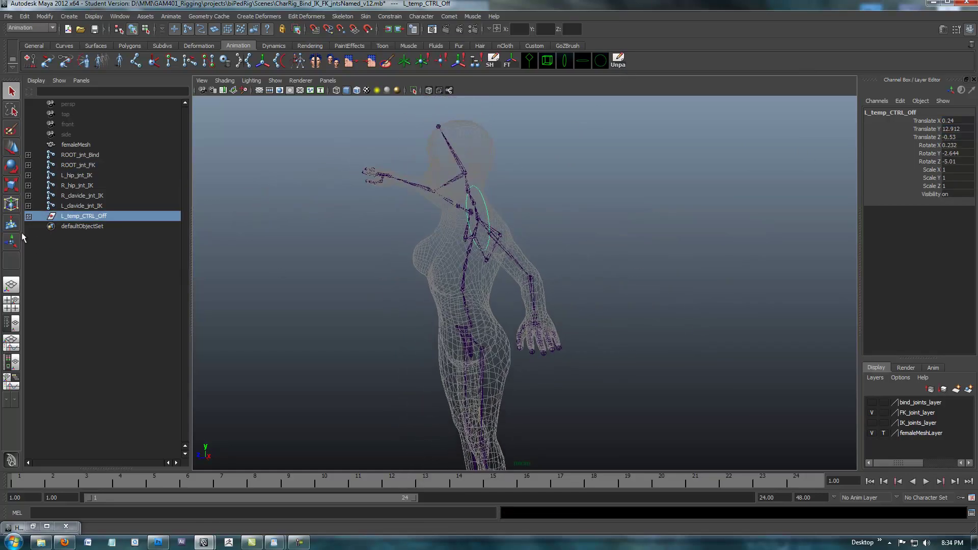
pyautogui.click(28, 216)
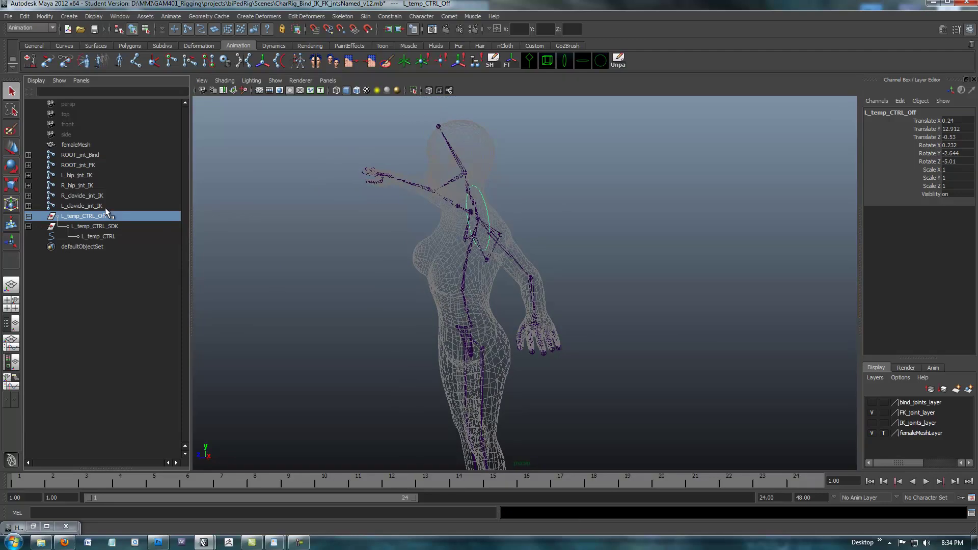
# - Select all CVs of the L_temp_CTRL circle, scale them down and rotate the circle to face the front
pyautogui.press('F8')
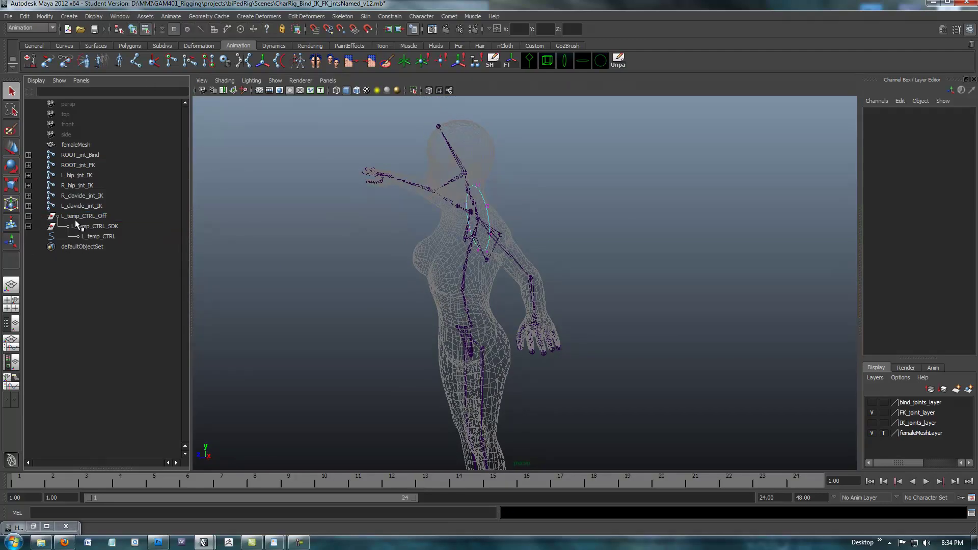
pyautogui.moveTo(456, 186); pyautogui.dragTo(511, 276)
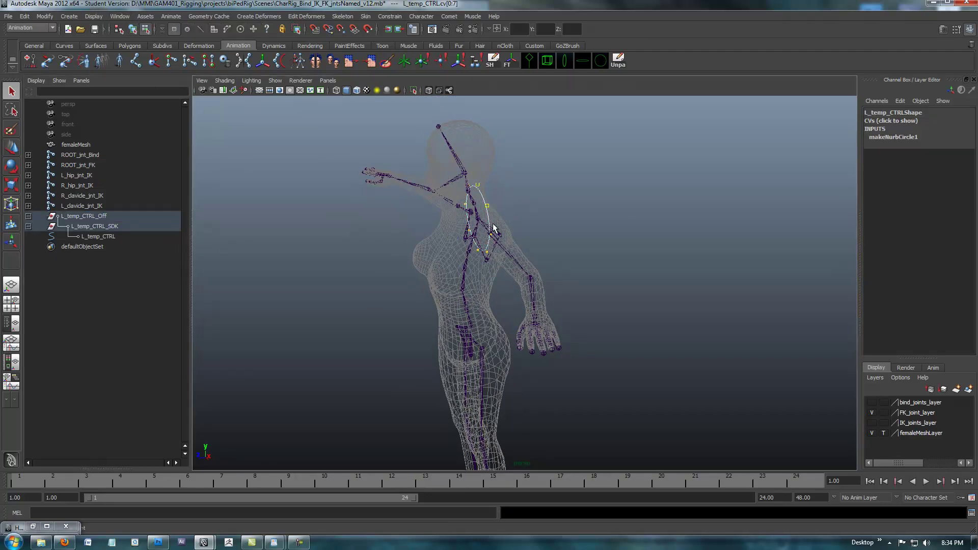
pyautogui.press('r')
pyautogui.moveTo(495, 222); pyautogui.dragTo(453, 223, button='middle')
pyautogui.press('e')
pyautogui.moveTo(453, 222); pyautogui.dragTo(478, 218)
# - Move the circle's CVs behind the body and raise them above the left shoulder
pyautogui.keyDown('alt'); pyautogui.moveTo(601, 268); pyautogui.dragTo(455, 263); pyautogui.keyUp('alt')
pyautogui.moveTo(455, 262)
pyautogui.mouseDown(button='middle')
pyautogui.moveTo(443, 268)
pyautogui.moveTo(452, 271)
pyautogui.mouseUp(button='middle')
pyautogui.keyDown('alt'); pyautogui.moveTo(452, 271); pyautogui.dragTo(576, 266); pyautogui.keyUp('alt')
pyautogui.keyDown('alt'); pyautogui.moveTo(577, 266); pyautogui.dragTo(779, 299, button='right'); pyautogui.keyUp('alt')
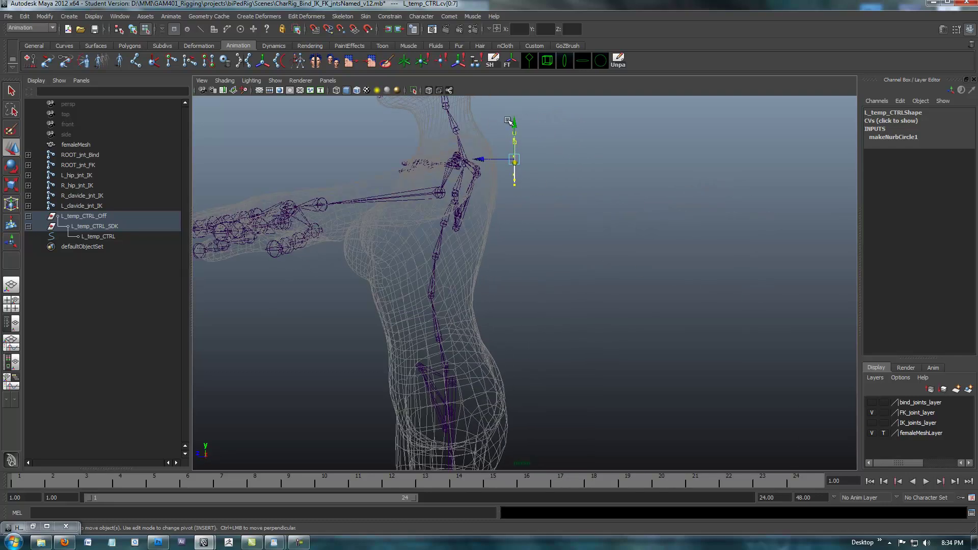
pyautogui.moveTo(514, 125); pyautogui.dragTo(511, 65)
pyautogui.keyDown('alt'); pyautogui.moveTo(561, 225); pyautogui.dragTo(439, 227); pyautogui.keyUp('alt')
pyautogui.keyDown('alt'); pyautogui.moveTo(438, 228); pyautogui.dragTo(487, 122, button='right'); pyautogui.keyUp('alt')
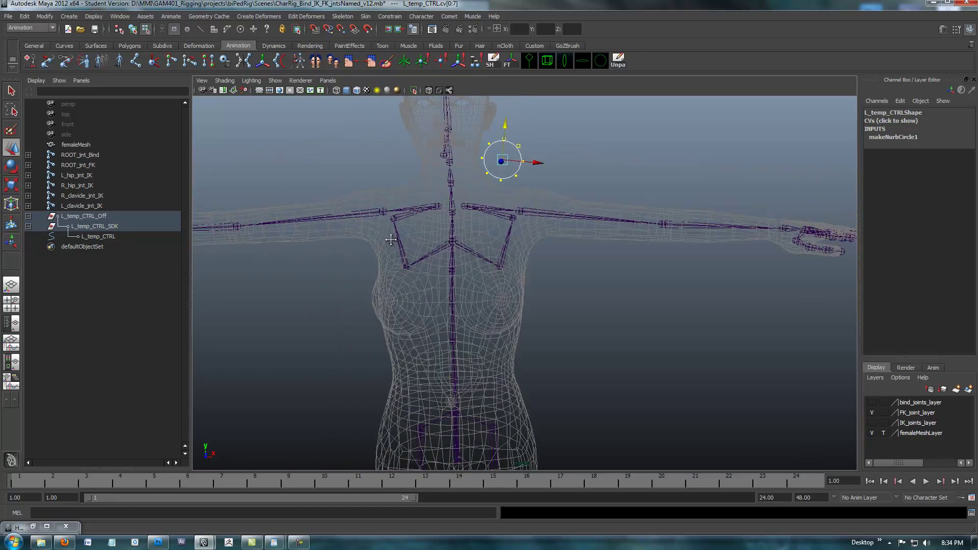
pyautogui.keyDown('alt'); pyautogui.moveTo(486, 122); pyautogui.dragTo(467, 181, button='middle'); pyautogui.keyUp('alt')
pyautogui.keyDown('alt'); pyautogui.moveTo(468, 181); pyautogui.dragTo(472, 191); pyautogui.keyUp('alt')
# - Shrink the circle's CVs further, bring them closer to the back of the shoulder, and return to object selection
pyautogui.press('r')
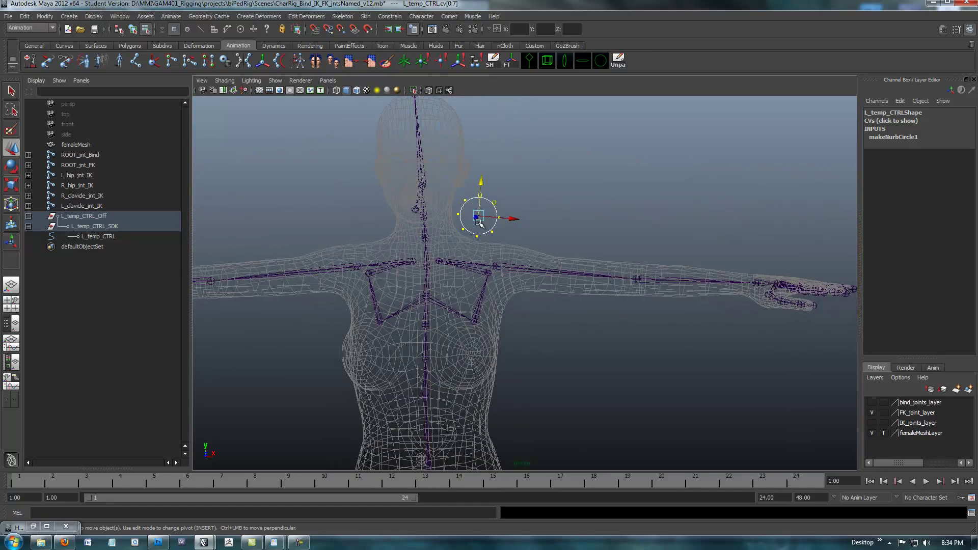
pyautogui.keyDown('alt'); pyautogui.moveTo(481, 247); pyautogui.dragTo(471, 256); pyautogui.keyUp('alt')
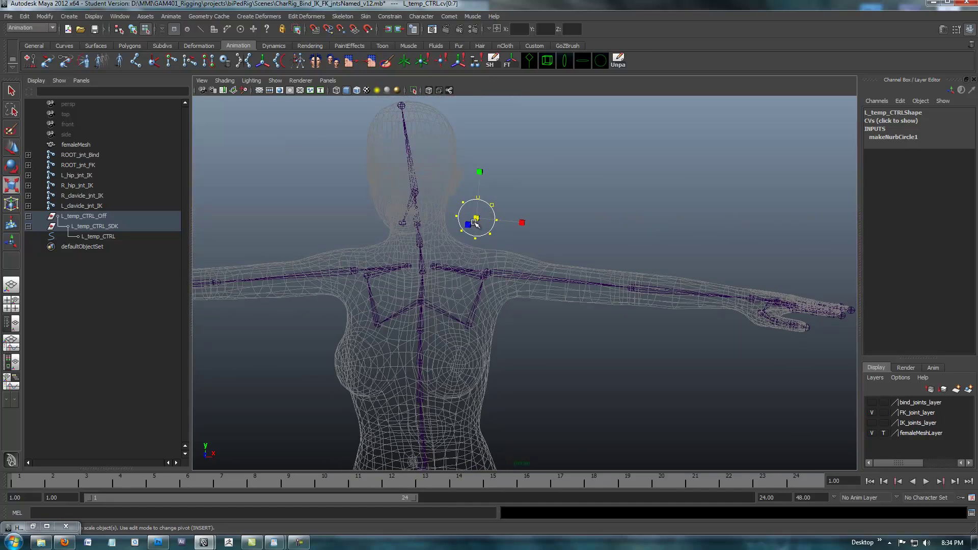
pyautogui.moveTo(477, 219); pyautogui.dragTo(443, 311)
pyautogui.press('w')
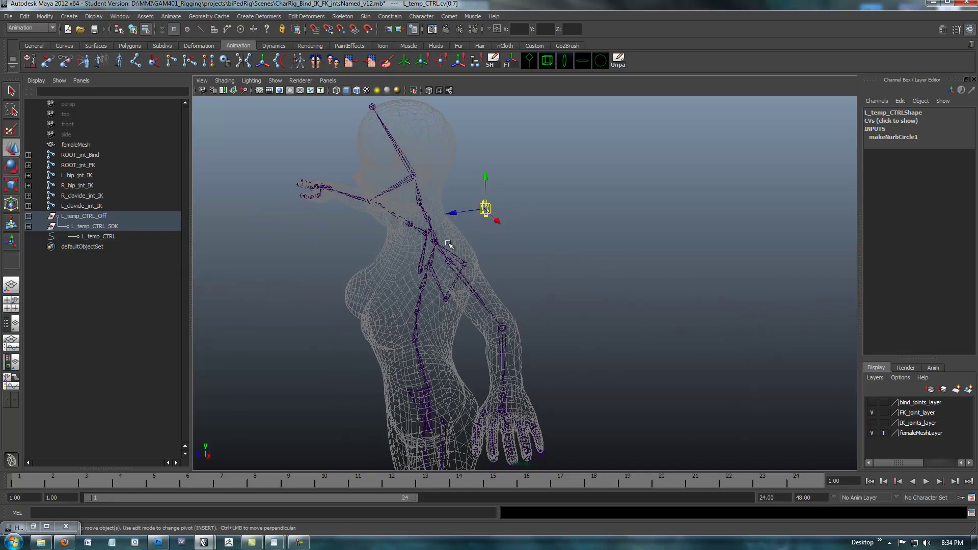
pyautogui.moveTo(454, 214); pyautogui.dragTo(423, 219)
pyautogui.keyDown('alt'); pyautogui.moveTo(366, 265); pyautogui.dragTo(410, 264); pyautogui.keyUp('alt')
pyautogui.keyDown('alt'); pyautogui.moveTo(411, 265); pyautogui.dragTo(506, 231, button='middle'); pyautogui.keyUp('alt')
pyautogui.keyDown('alt'); pyautogui.moveTo(506, 231); pyautogui.dragTo(407, 259, button='right'); pyautogui.keyUp('alt')
pyautogui.keyDown('alt'); pyautogui.moveTo(407, 259); pyautogui.dragTo(552, 290); pyautogui.keyUp('alt')
pyautogui.click(133, 30)
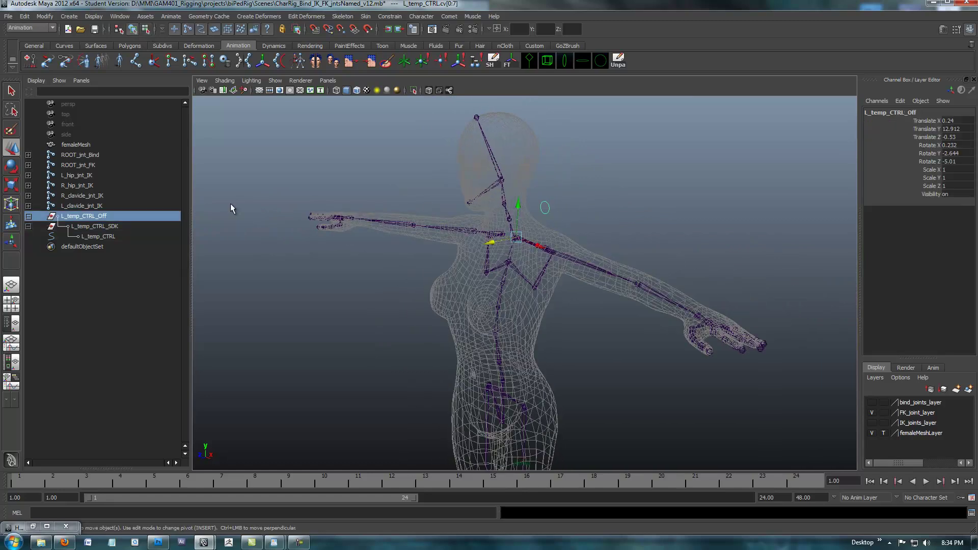
# - Rename the L_temp_CTRL curve as L_clavicle_CTRL
pyautogui.keyDown('alt'); pyautogui.moveTo(461, 310); pyautogui.dragTo(554, 277); pyautogui.keyUp('alt')
pyautogui.keyDown('alt'); pyautogui.moveTo(557, 275); pyautogui.dragTo(538, 288, button='middle'); pyautogui.keyUp('alt')
pyautogui.keyDown('alt'); pyautogui.moveTo(539, 288); pyautogui.dragTo(531, 292); pyautogui.keyUp('alt')
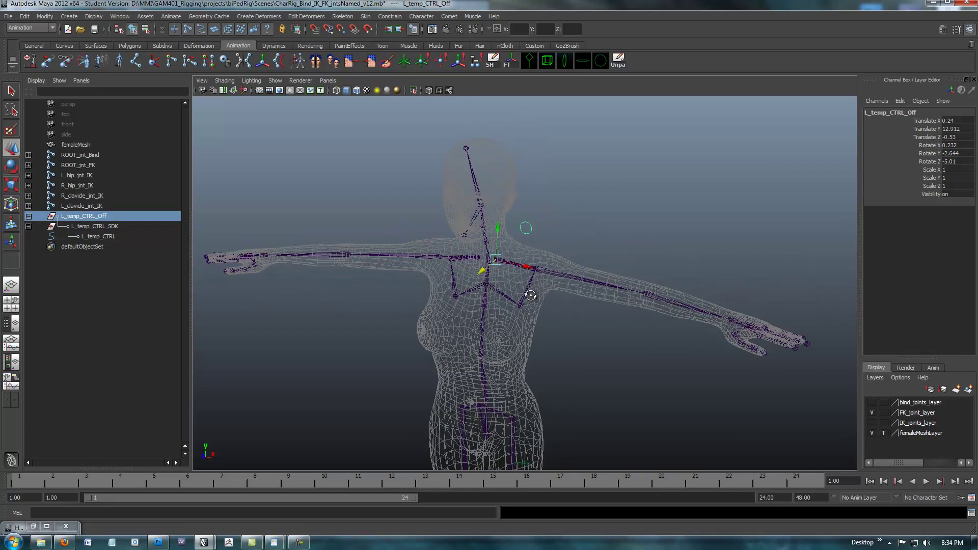
pyautogui.keyDown('alt'); pyautogui.moveTo(530, 292); pyautogui.dragTo(652, 304, button='right'); pyautogui.keyUp('alt')
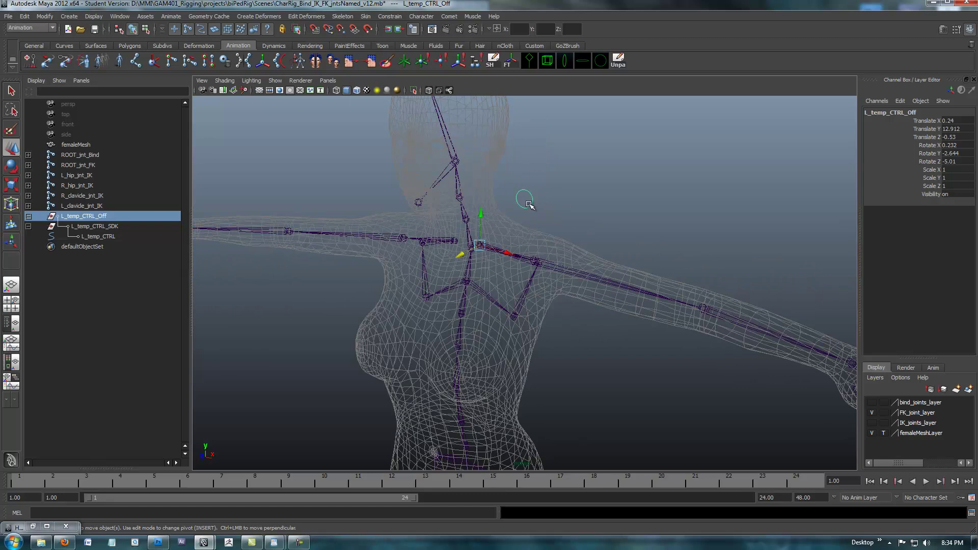
pyautogui.doubleClick(93, 237)
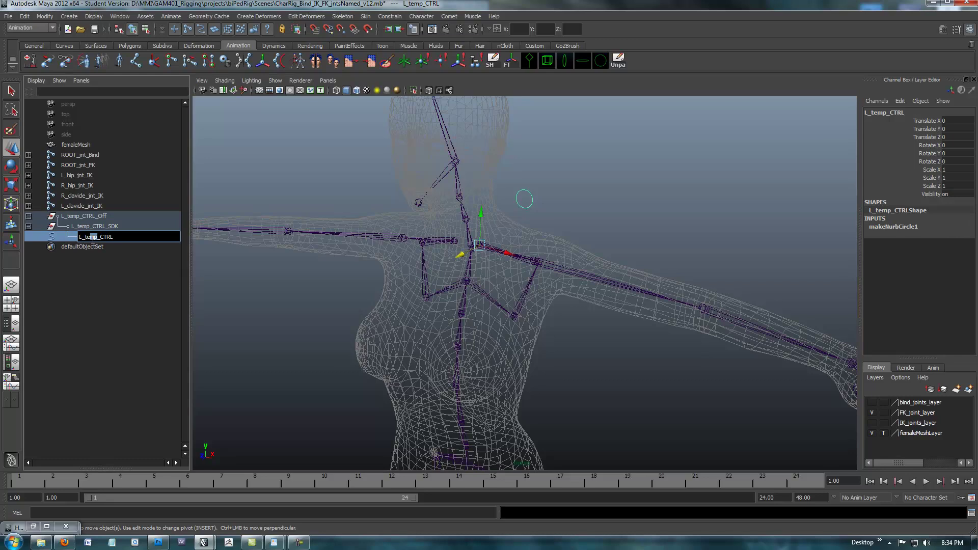
pyautogui.write('clavicl')
# - Copy "clavicle" from the control's name and rename its SDK group as L_clavicle_CTRL_SDK
pyautogui.click(82, 227)
pyautogui.doubleClick(82, 227)
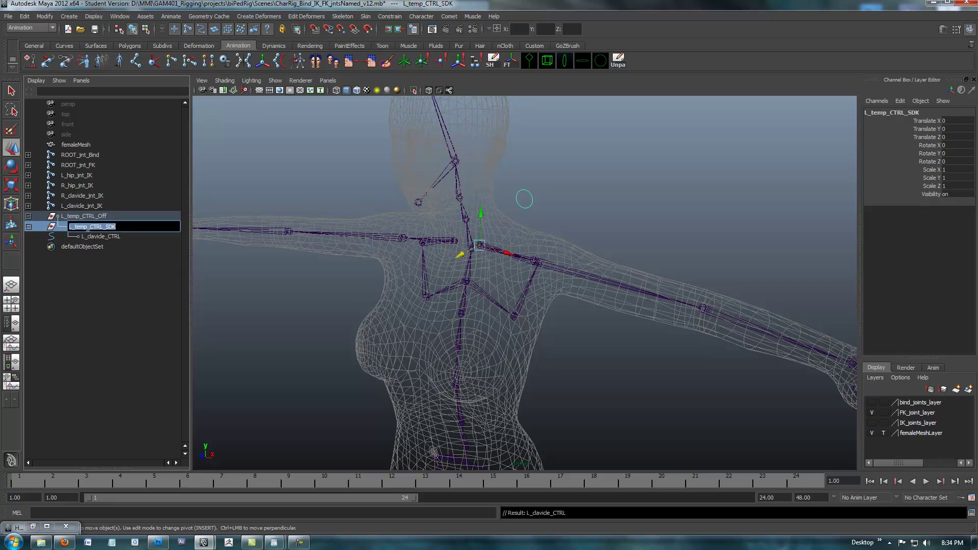
pyautogui.doubleClick(79, 227)
pyautogui.click(100, 237)
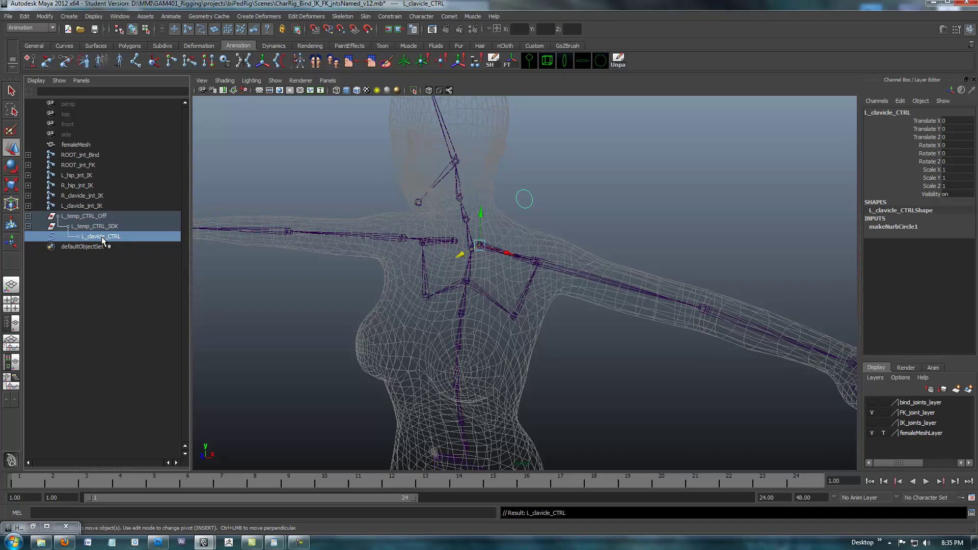
pyautogui.doubleClick(101, 238)
pyautogui.doubleClick(94, 237)
pyautogui.hotkey('ctrl', 'c')
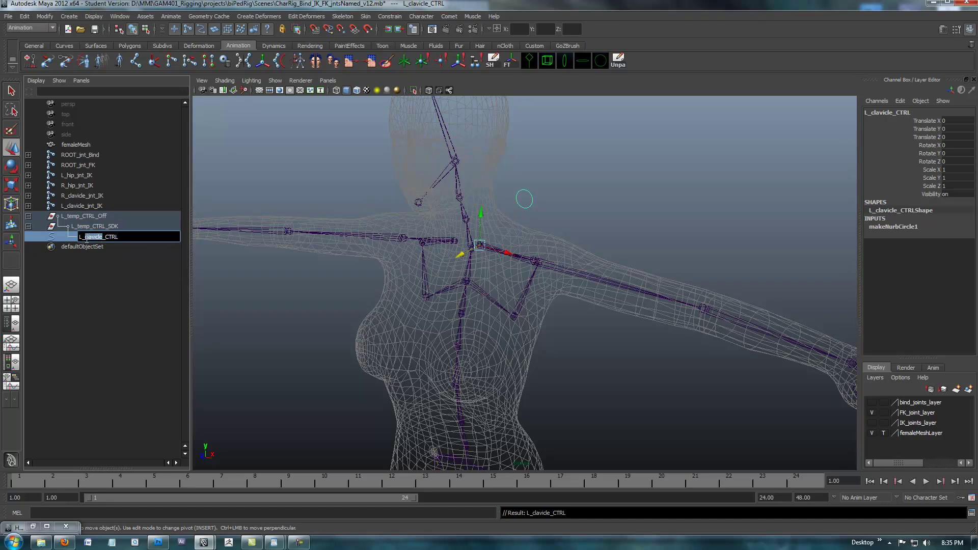
pyautogui.click(83, 227)
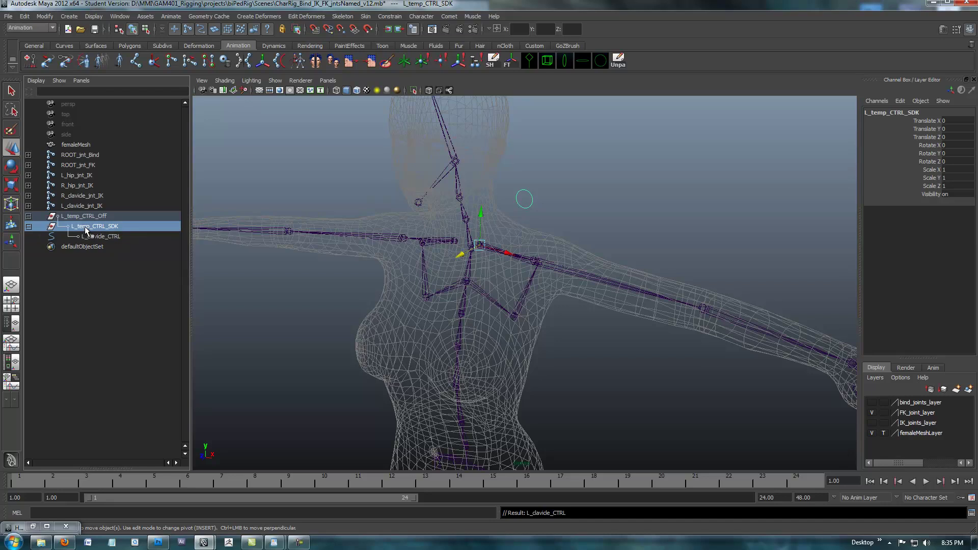
pyautogui.doubleClick(83, 226)
pyautogui.click(82, 227)
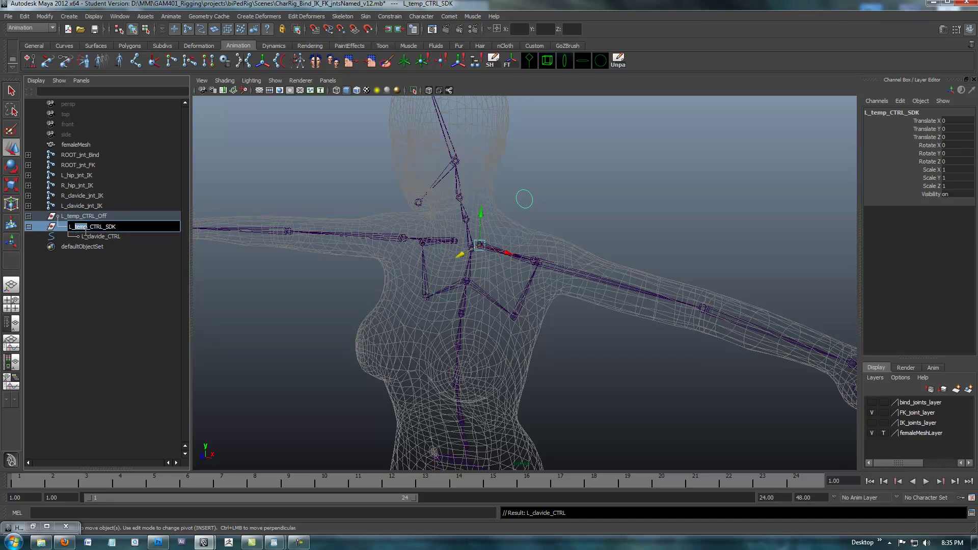
pyautogui.hotkey('ctrl', 'v')
# - Rename the top offset group as L_clavicle_CTRL_Off
pyautogui.doubleClick(77, 218)
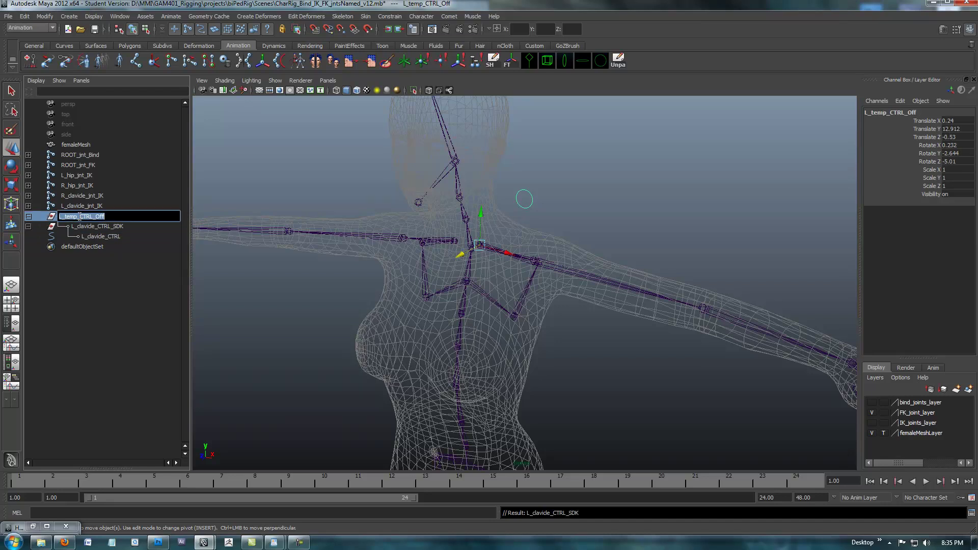
pyautogui.moveTo(77, 218); pyautogui.dragTo(68, 218)
pyautogui.press('Return')
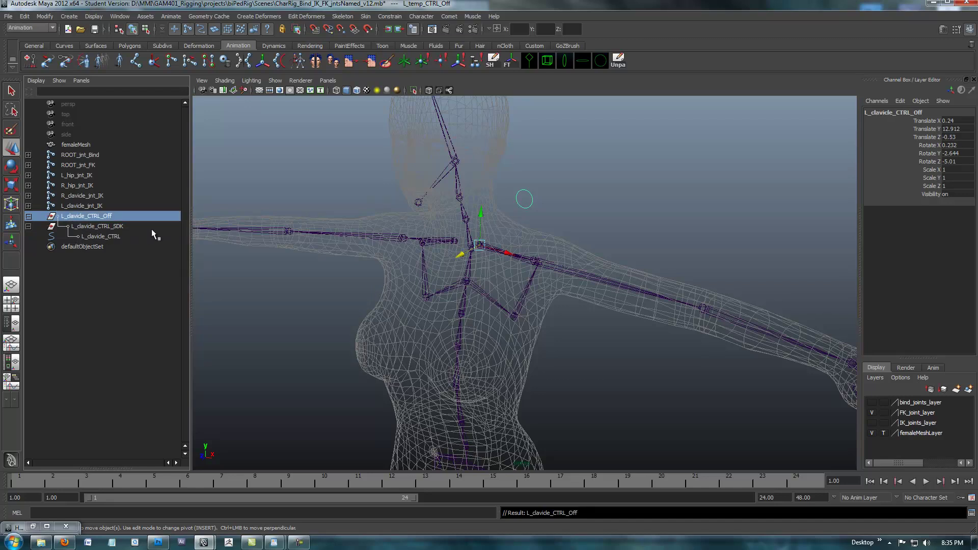
# - Orient-constrain the left clavicle FK joint to L_clavicle_CTRL on the Y and Z axes only, with Maintain offset off
pyautogui.keyDown('alt'); pyautogui.moveTo(509, 311); pyautogui.dragTo(505, 273); pyautogui.keyUp('alt')
pyautogui.click(529, 247)
pyautogui.keyDown('alt'); pyautogui.moveTo(530, 304); pyautogui.dragTo(567, 248); pyautogui.keyUp('alt')
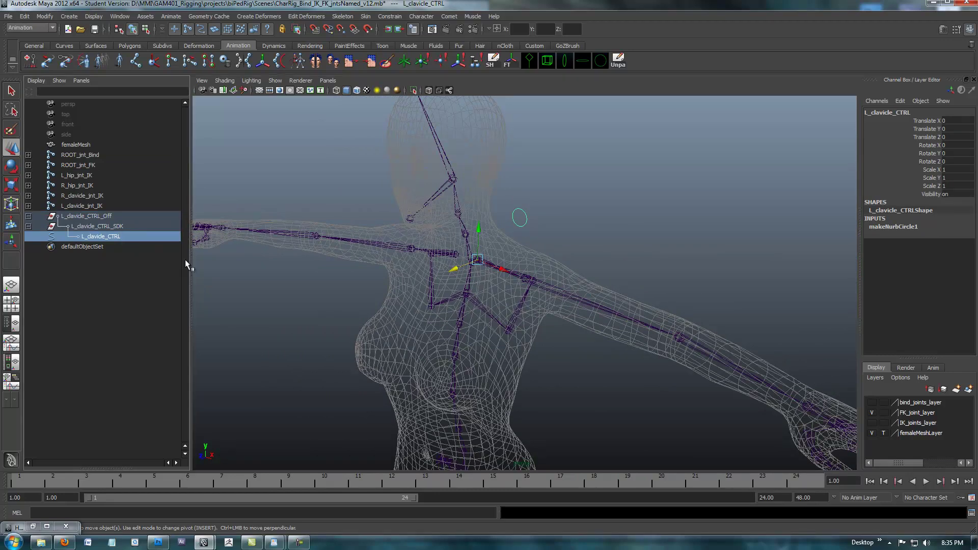
pyautogui.keyDown('alt'); pyautogui.moveTo(536, 270); pyautogui.dragTo(367, 312); pyautogui.keyUp('alt')
pyautogui.keyDown('alt'); pyautogui.moveTo(367, 312); pyautogui.dragTo(514, 280, button='right'); pyautogui.keyUp('alt')
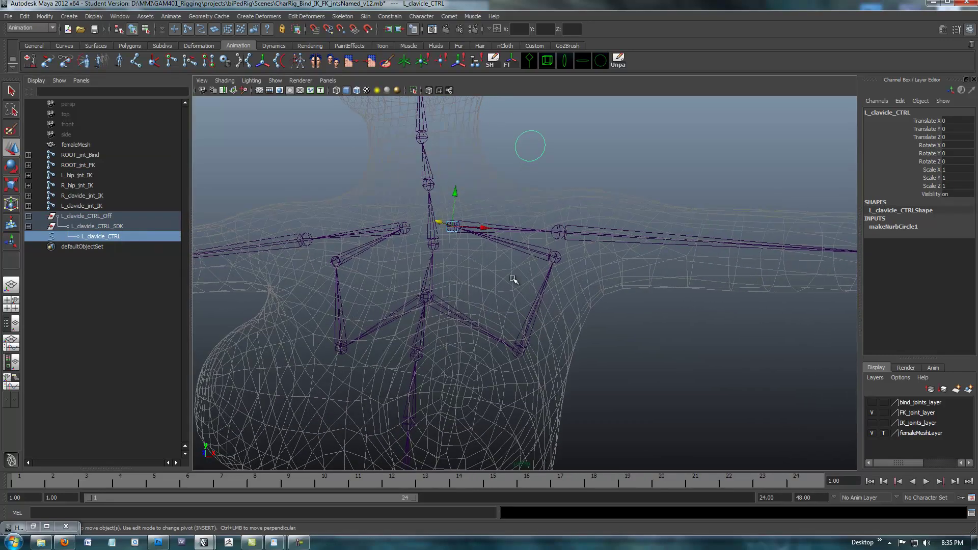
pyautogui.keyDown('shift'); pyautogui.click(527, 231); pyautogui.keyUp('shift')
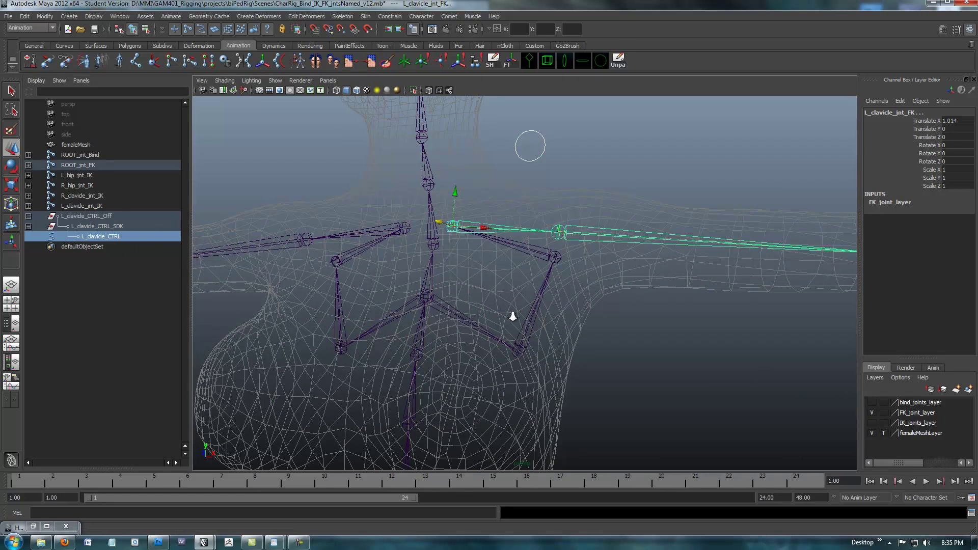
pyautogui.keyDown('alt'); pyautogui.moveTo(513, 317); pyautogui.dragTo(471, 310, button='right'); pyautogui.keyUp('alt')
pyautogui.keyDown('alt'); pyautogui.moveTo(472, 310); pyautogui.dragTo(469, 312); pyautogui.keyUp('alt')
pyautogui.press('space')
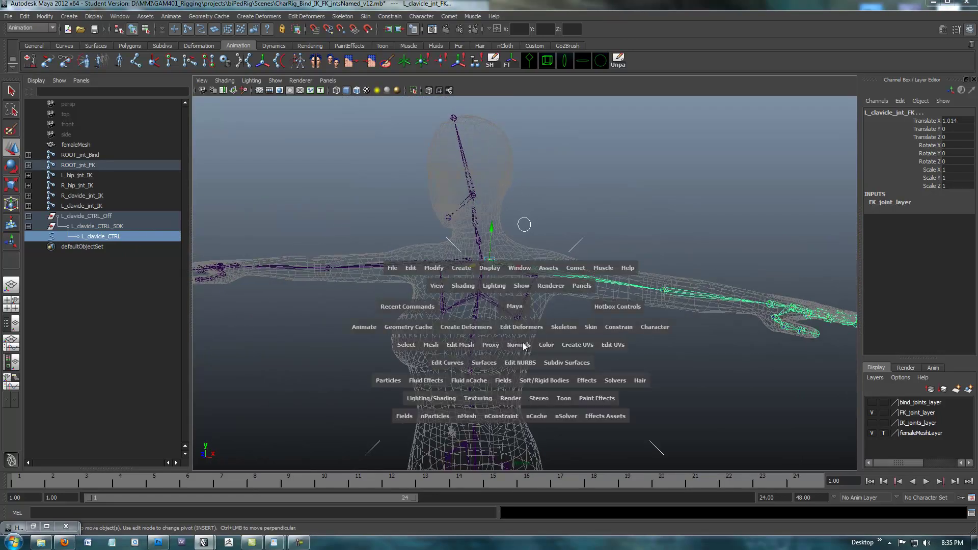
pyautogui.click(616, 328)
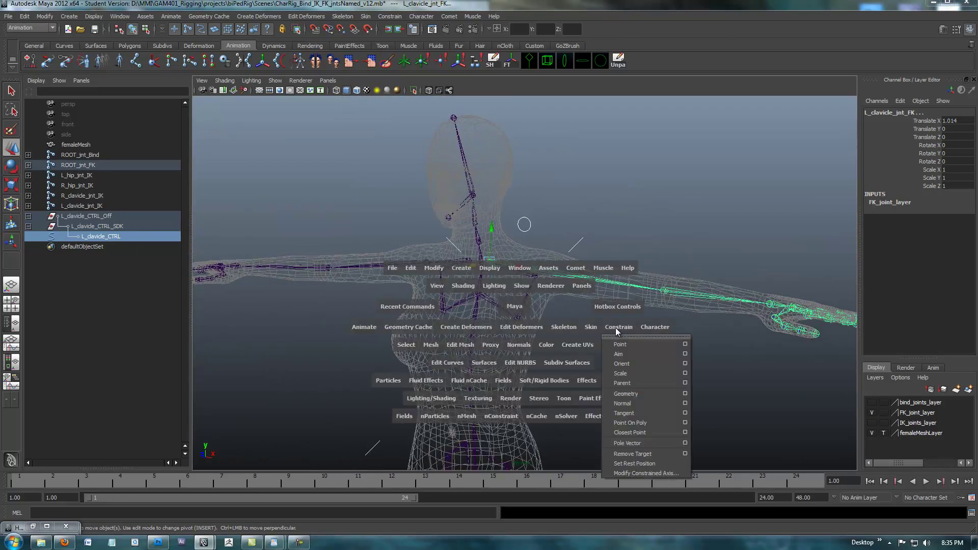
pyautogui.click(686, 363)
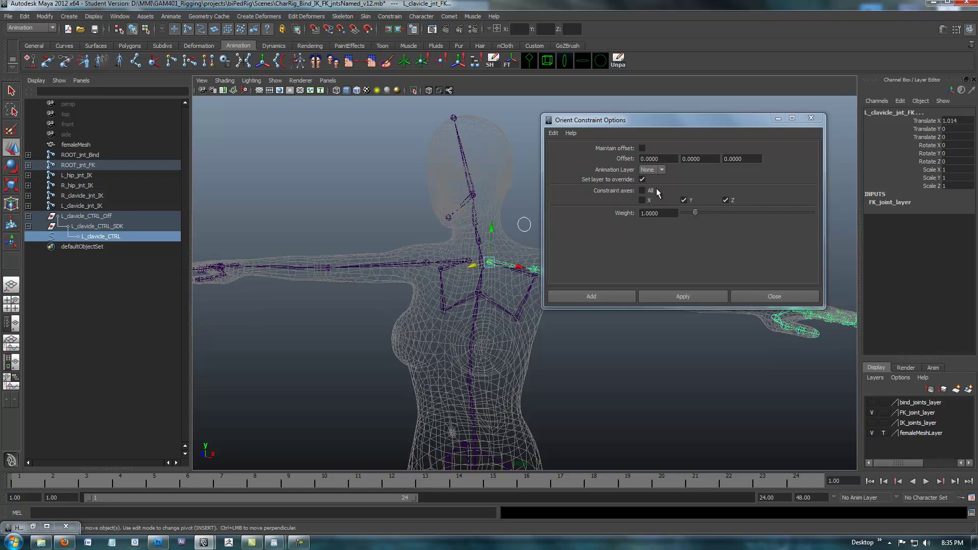
pyautogui.keyDown('alt'); pyautogui.moveTo(465, 278); pyautogui.dragTo(461, 255); pyautogui.keyUp('alt')
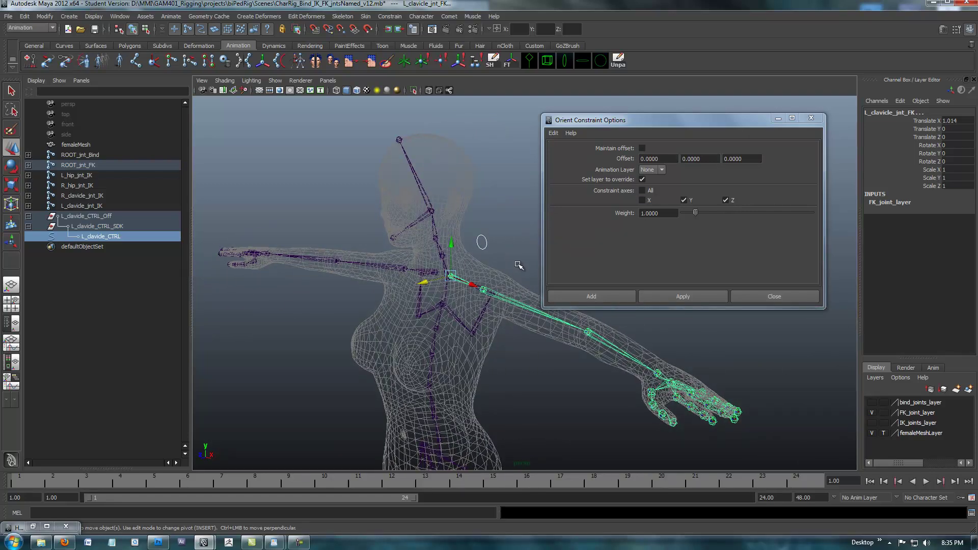
pyautogui.click(685, 297)
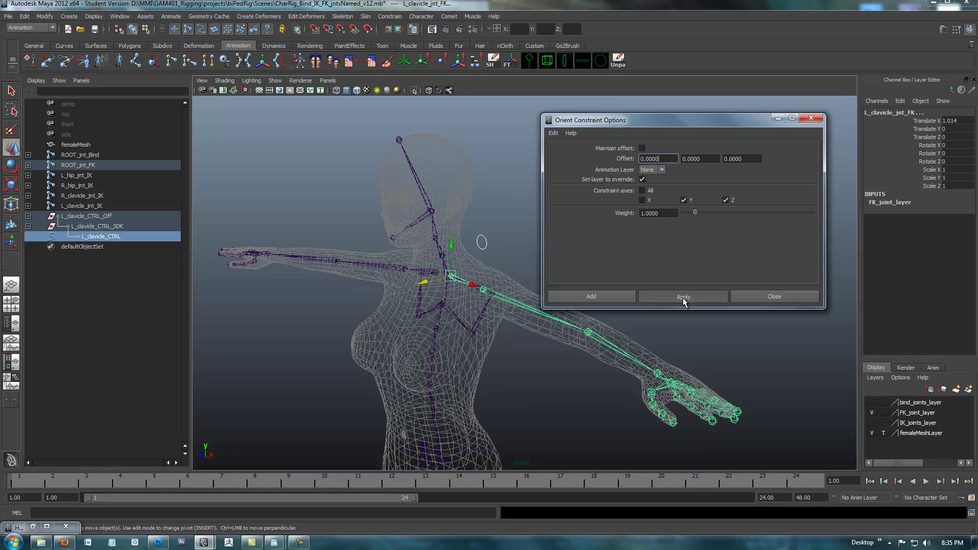
# - Close the constraint options, try changing the constrained clavicle joint's Rotate Y and Rotate Z values, and undo the attempt
pyautogui.moveTo(934, 164); pyautogui.dragTo(913, 152)
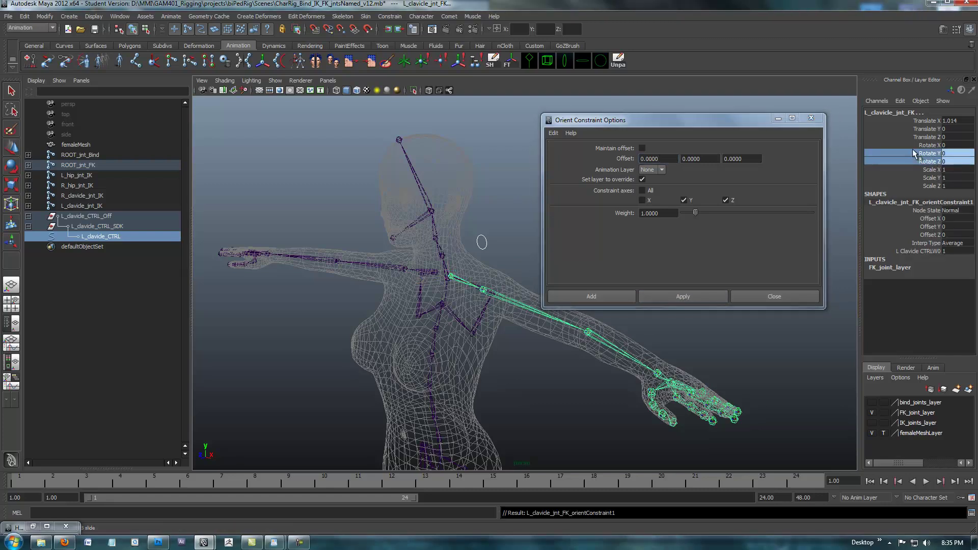
pyautogui.click(813, 119)
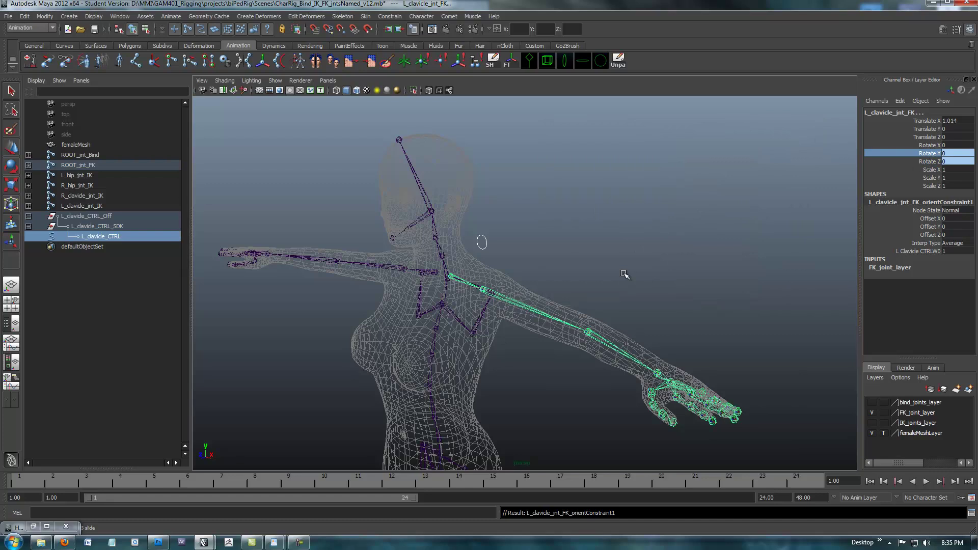
pyautogui.moveTo(650, 240); pyautogui.dragTo(672, 255, button='middle')
pyautogui.hotkey('ctrl', 'z')
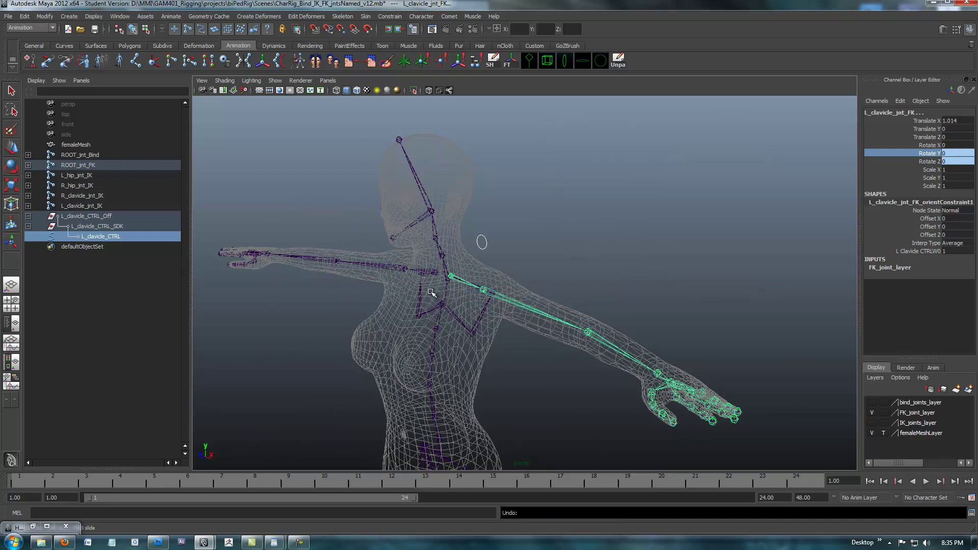
# - Try changing Rotate Z on the constrained left clavicle FK joint, and undo the attempt
pyautogui.click(930, 162)
pyautogui.moveTo(749, 218); pyautogui.dragTo(703, 246, button='middle')
pyautogui.hotkey('ctrl', 'z')
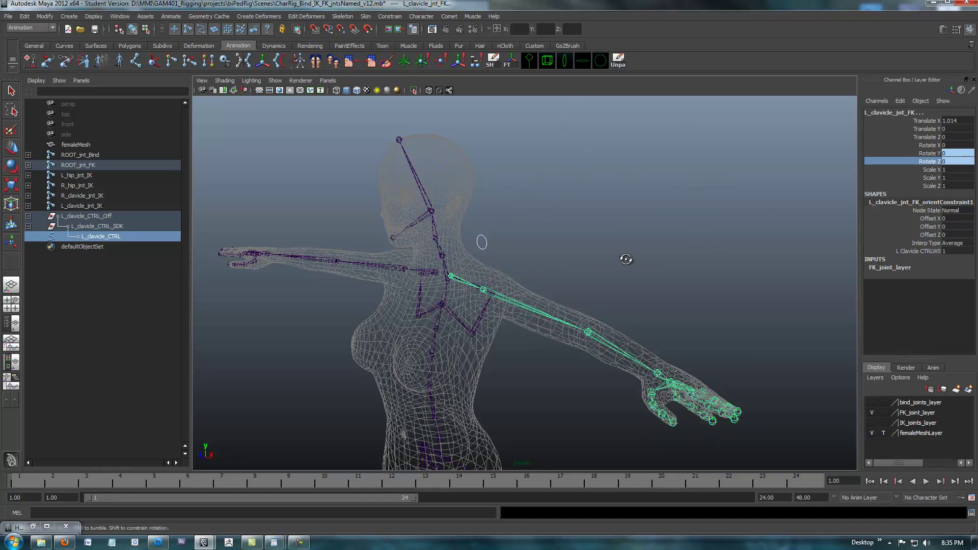
# - Lock and hide the left clavicle FK joint's Translate, Rotate X and Scale channels, excluding Rotate Y and Rotate Z
pyautogui.keyDown('alt'); pyautogui.moveTo(624, 260); pyautogui.dragTo(603, 210); pyautogui.keyUp('alt')
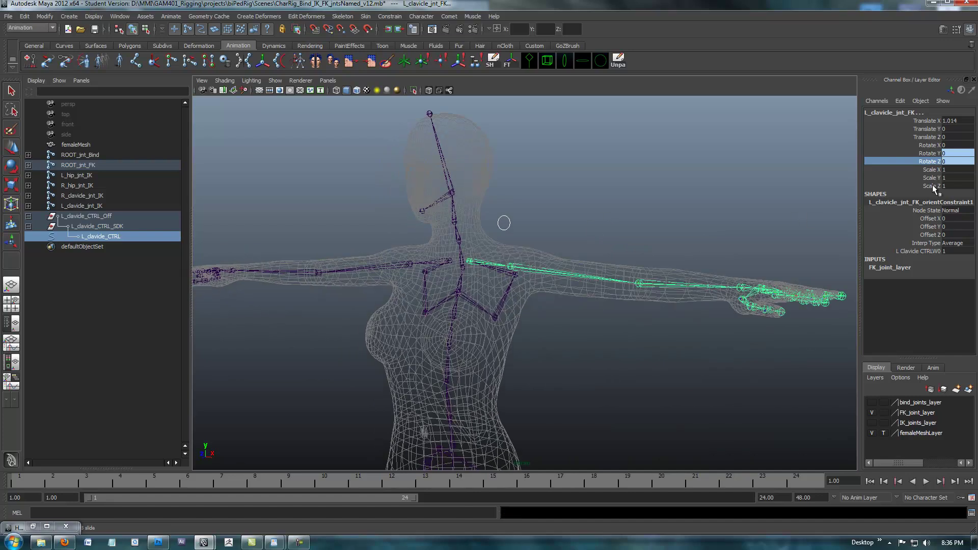
pyautogui.moveTo(930, 187); pyautogui.dragTo(927, 121)
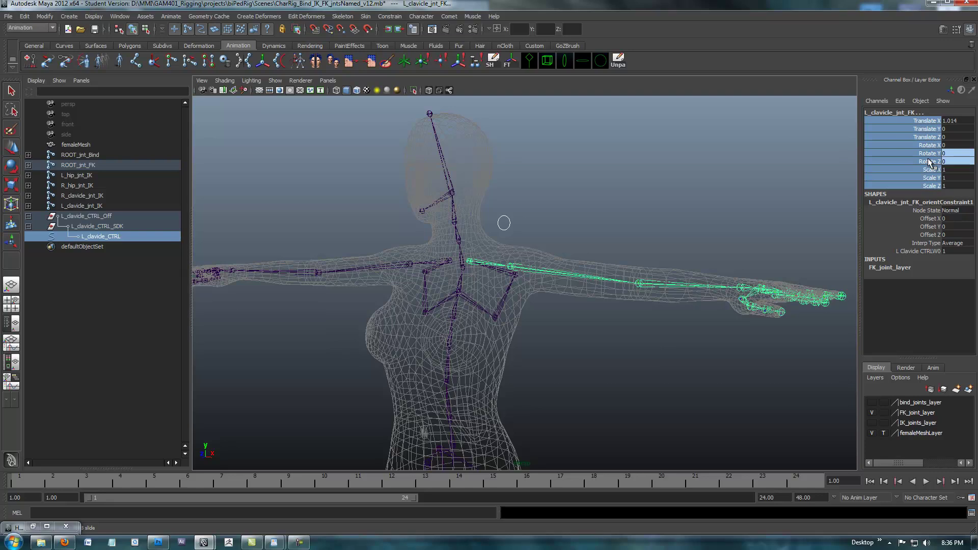
pyautogui.keyDown('ctrl'); pyautogui.moveTo(926, 155); pyautogui.dragTo(926, 162); pyautogui.keyUp('ctrl')
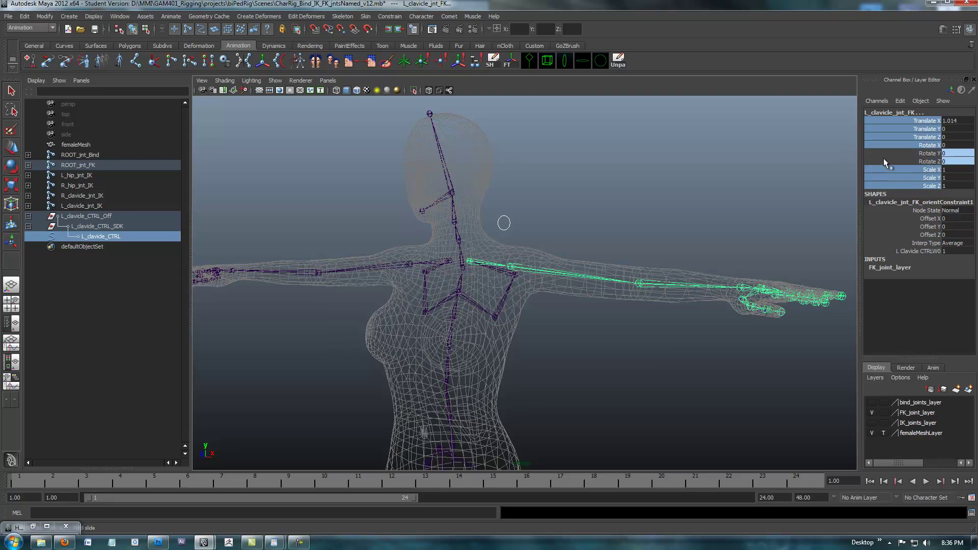
pyautogui.rightClick(895, 143)
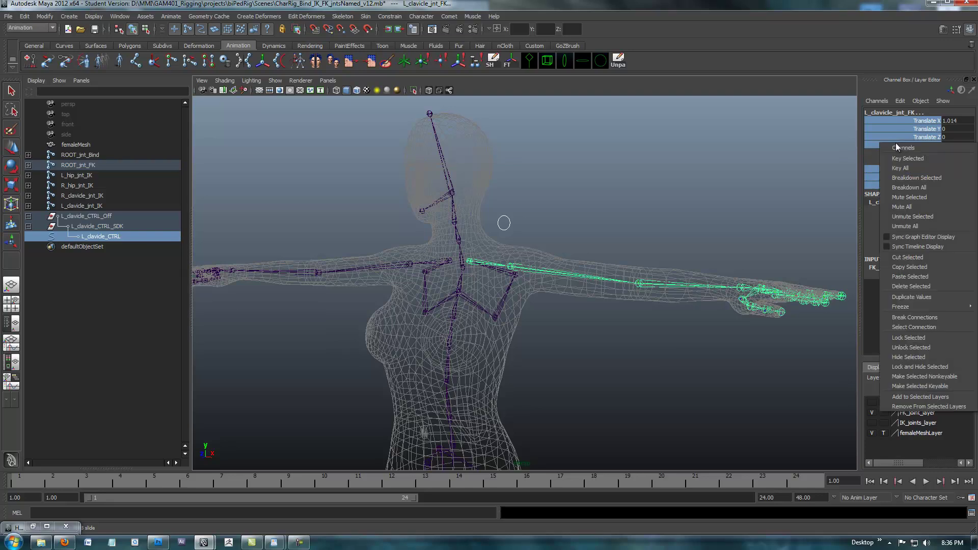
pyautogui.click(918, 368)
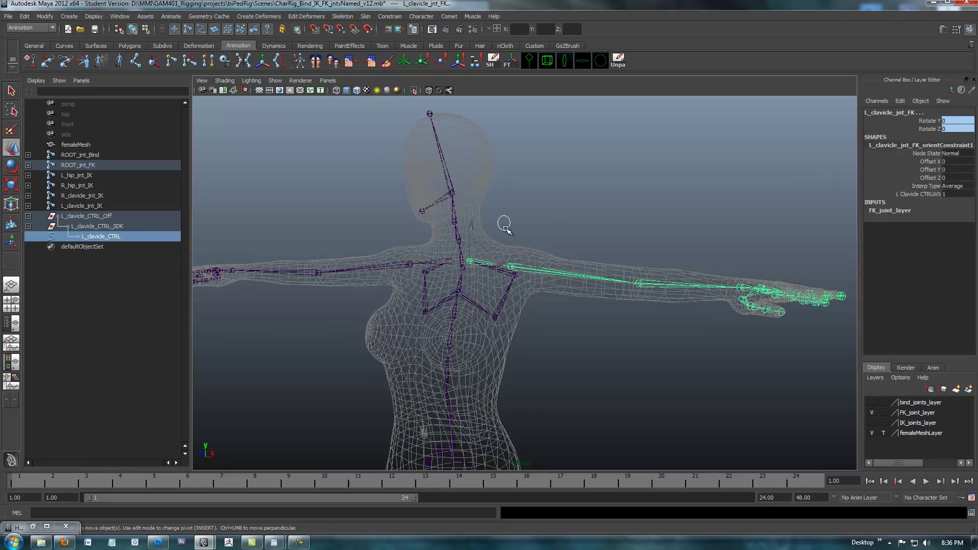
# - Test L_clavicle_CTRL by rotating it on Y and on Z, undoing each rotation
pyautogui.keyDown('alt'); pyautogui.moveTo(630, 222); pyautogui.dragTo(631, 183, button='middle'); pyautogui.keyUp('alt')
pyautogui.keyDown('alt'); pyautogui.moveTo(631, 183); pyautogui.dragTo(524, 212); pyautogui.keyUp('alt')
pyautogui.click(502, 219)
pyautogui.keyDown('alt'); pyautogui.moveTo(744, 216); pyautogui.dragTo(754, 195); pyautogui.keyUp('alt')
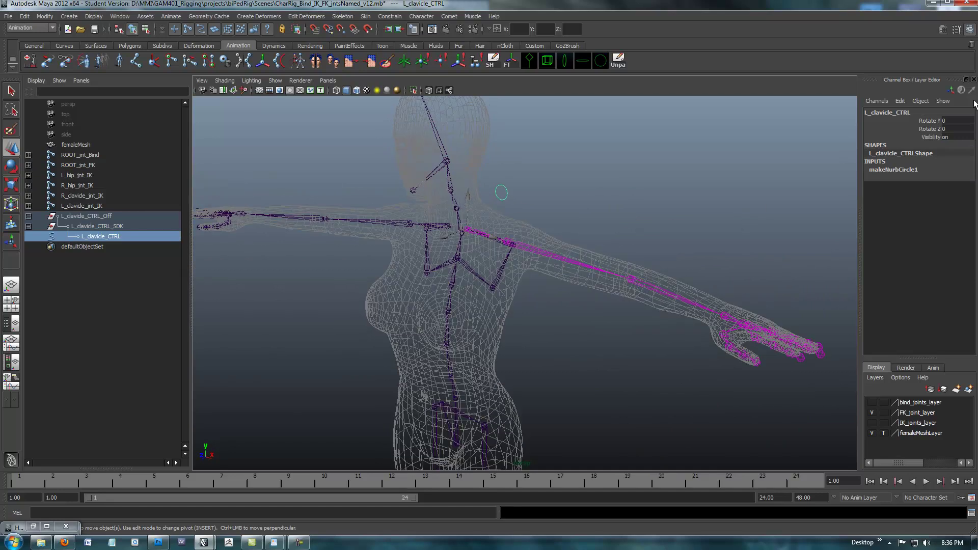
pyautogui.click(939, 121)
pyautogui.moveTo(699, 174)
pyautogui.mouseDown(button='middle')
pyautogui.moveTo(736, 175)
pyautogui.moveTo(694, 182)
pyautogui.mouseUp(button='middle')
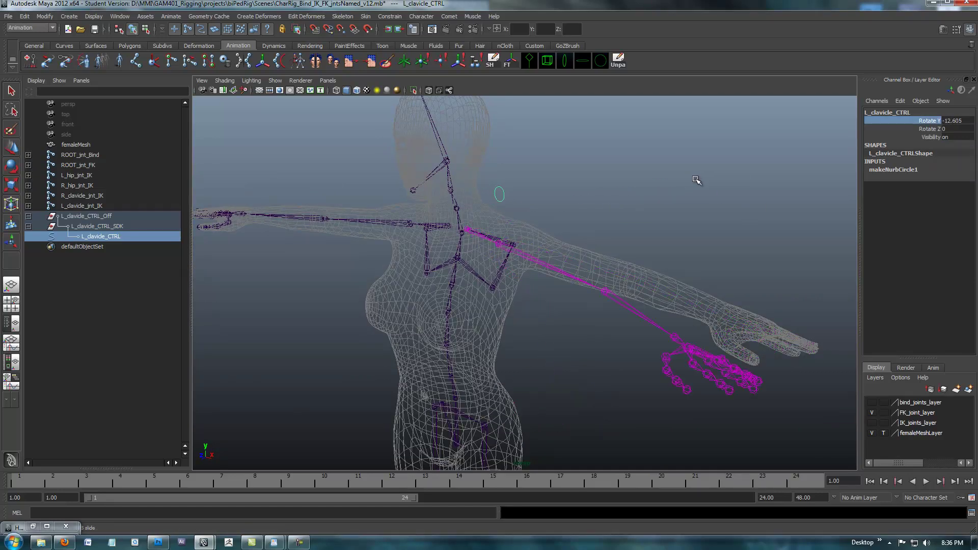
pyautogui.hotkey('ctrl', 'z')
pyautogui.click(924, 129)
pyautogui.moveTo(757, 181); pyautogui.dragTo(723, 184, button='middle')
pyautogui.hotkey('ctrl', 'z')
# - Examine the left shoulder FK joint and its position in the arm chain, leaving nothing selected
pyautogui.keyDown('alt'); pyautogui.moveTo(493, 306); pyautogui.dragTo(430, 327); pyautogui.keyUp('alt')
pyautogui.keyDown('alt'); pyautogui.moveTo(430, 327); pyautogui.dragTo(562, 337, button='right'); pyautogui.keyUp('alt')
pyautogui.keyDown('alt'); pyautogui.moveTo(502, 338); pyautogui.dragTo(526, 325, button='middle'); pyautogui.keyUp('alt')
pyautogui.keyDown('alt'); pyautogui.moveTo(502, 329); pyautogui.dragTo(524, 315); pyautogui.keyUp('alt')
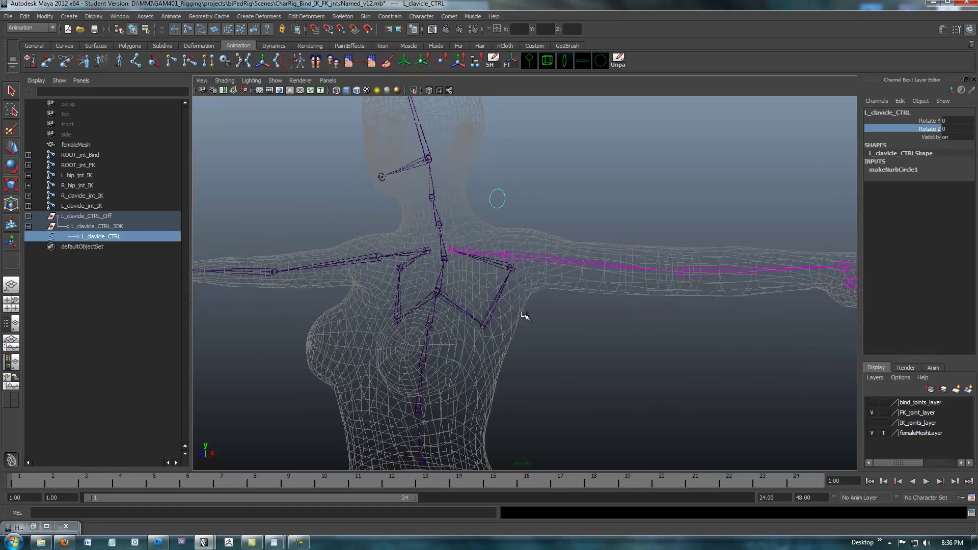
pyautogui.keyDown('alt'); pyautogui.moveTo(529, 316); pyautogui.dragTo(549, 307, button='middle'); pyautogui.keyUp('alt')
pyautogui.moveTo(576, 235); pyautogui.dragTo(566, 271)
pyautogui.press('w')
pyautogui.keyDown('alt'); pyautogui.moveTo(563, 355); pyautogui.dragTo(606, 296, button='middle'); pyautogui.keyUp('alt')
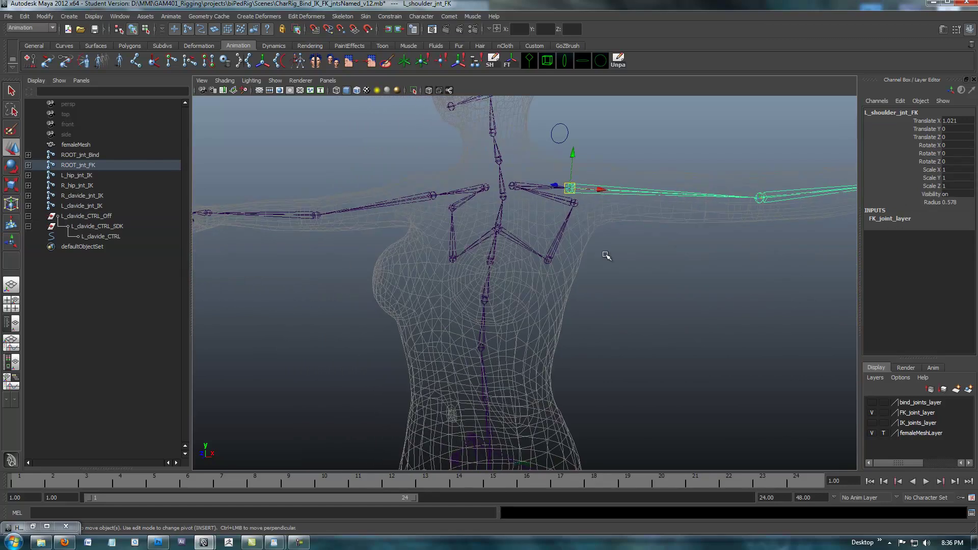
pyautogui.keyDown('alt'); pyautogui.moveTo(611, 293); pyautogui.dragTo(588, 315, button='right'); pyautogui.keyUp('alt')
pyautogui.keyDown('alt'); pyautogui.moveTo(589, 319); pyautogui.dragTo(575, 265, button='middle'); pyautogui.keyUp('alt')
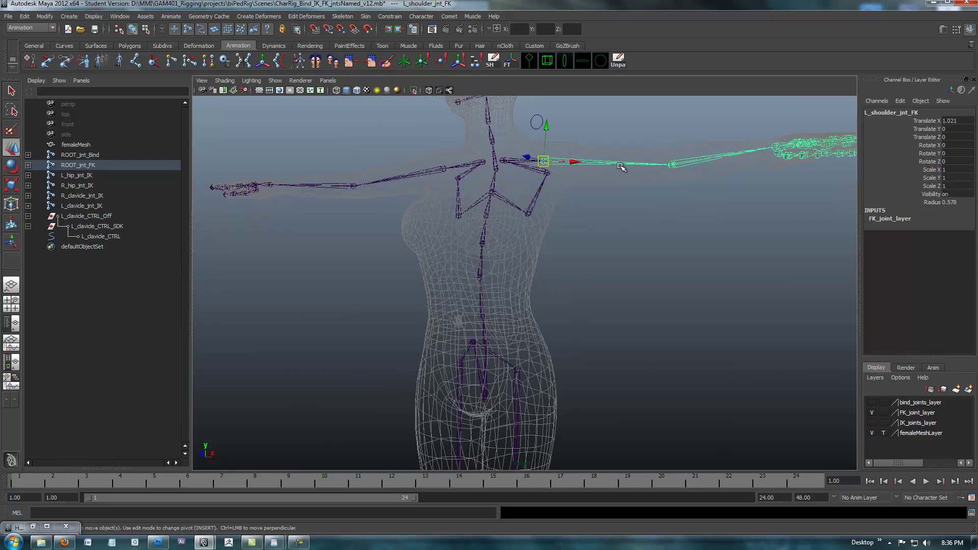
pyautogui.click(654, 266)
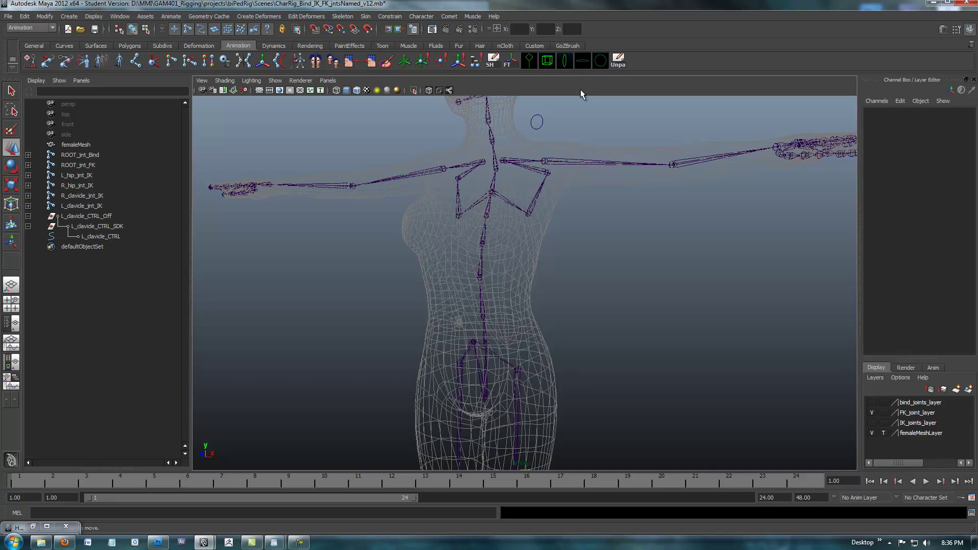
# - Create a new vertical circle control and select L_temp_CTRL inside its expanded offset and SDK groups
pyautogui.click(567, 63)
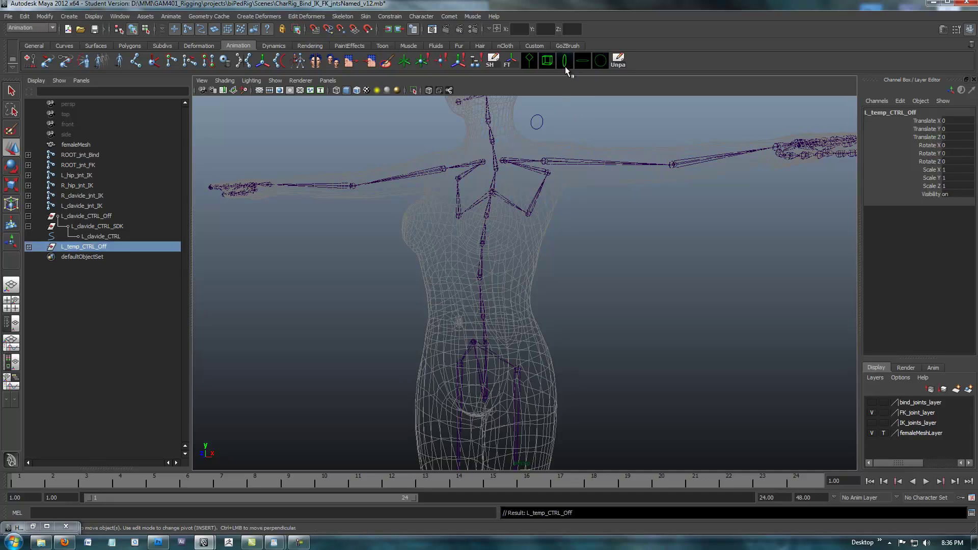
pyautogui.click(29, 247)
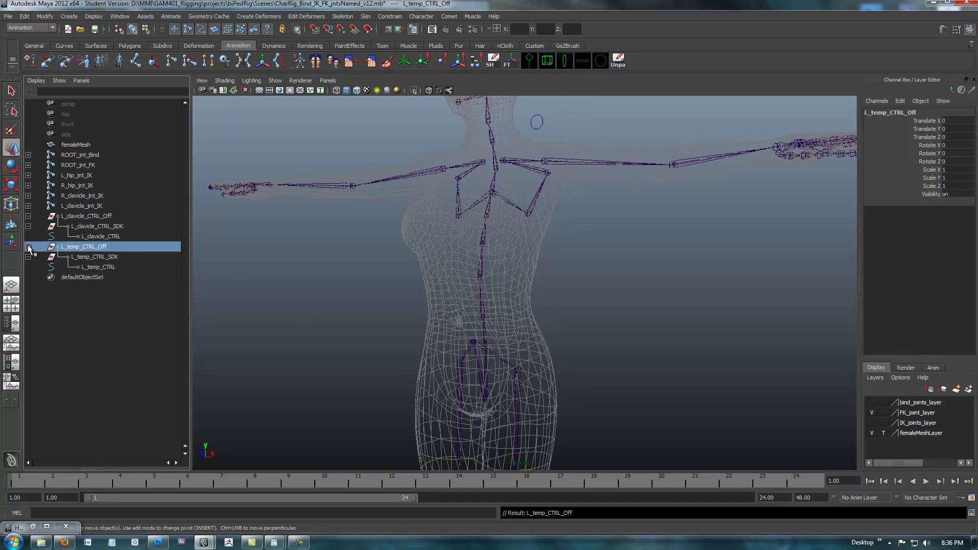
pyautogui.click(102, 268)
# - Snap L_temp_CTRL to the left shoulder FK joint by temporarily parenting it there, zeroing its Translate and Rotate values, and unparenting it
pyautogui.keyDown('alt'); pyautogui.moveTo(451, 311); pyautogui.dragTo(367, 301, button='right'); pyautogui.keyUp('alt')
pyautogui.keyDown('alt'); pyautogui.moveTo(561, 294); pyautogui.dragTo(527, 341, button='middle'); pyautogui.keyUp('alt')
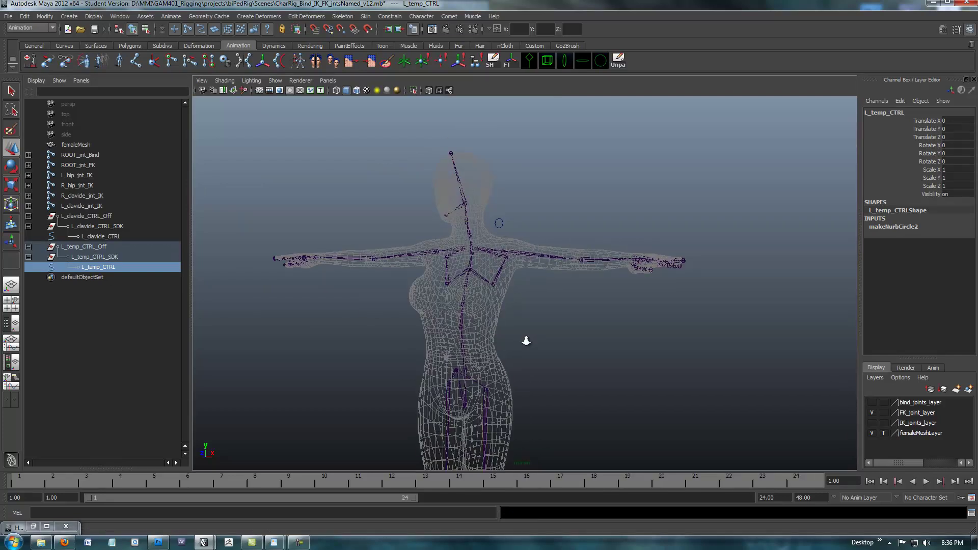
pyautogui.scroll(5, 526, 341)
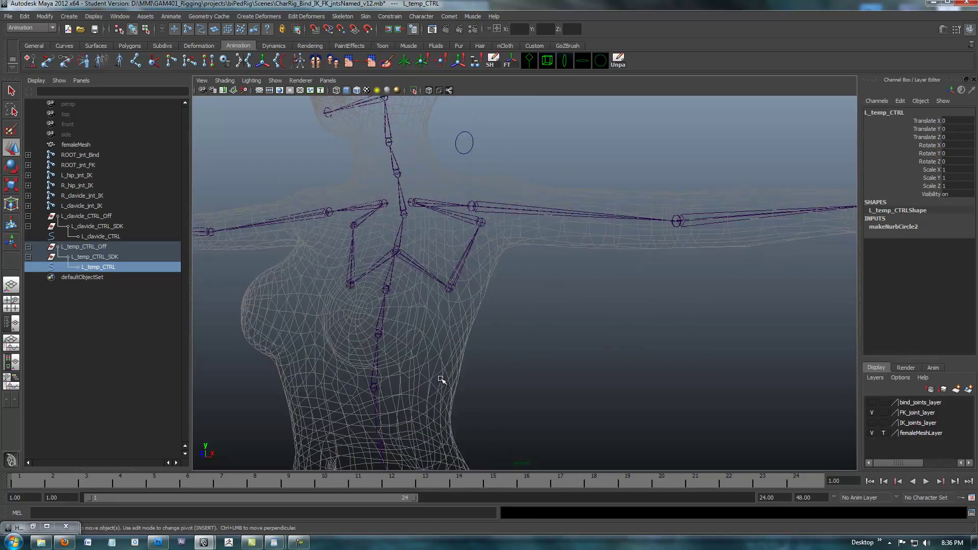
pyautogui.click(536, 211)
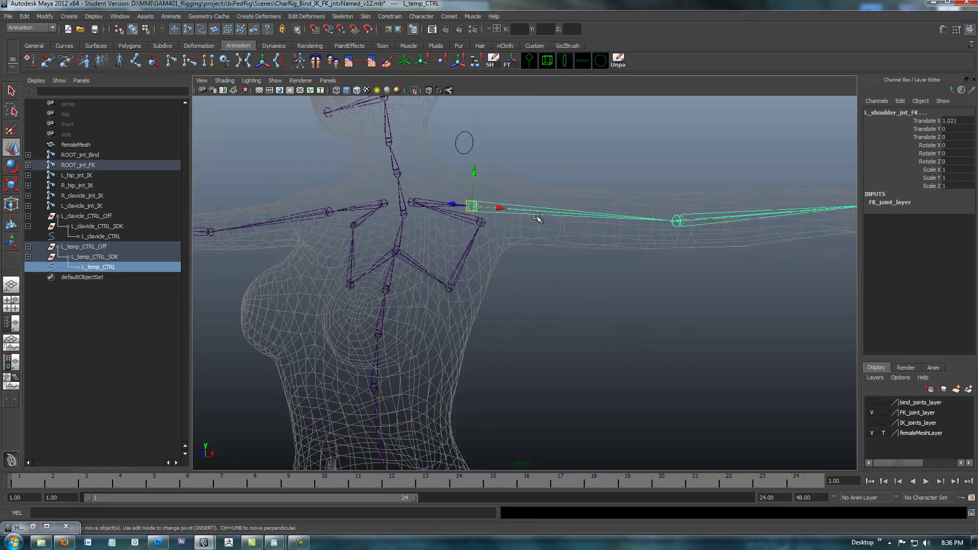
pyautogui.press('p')
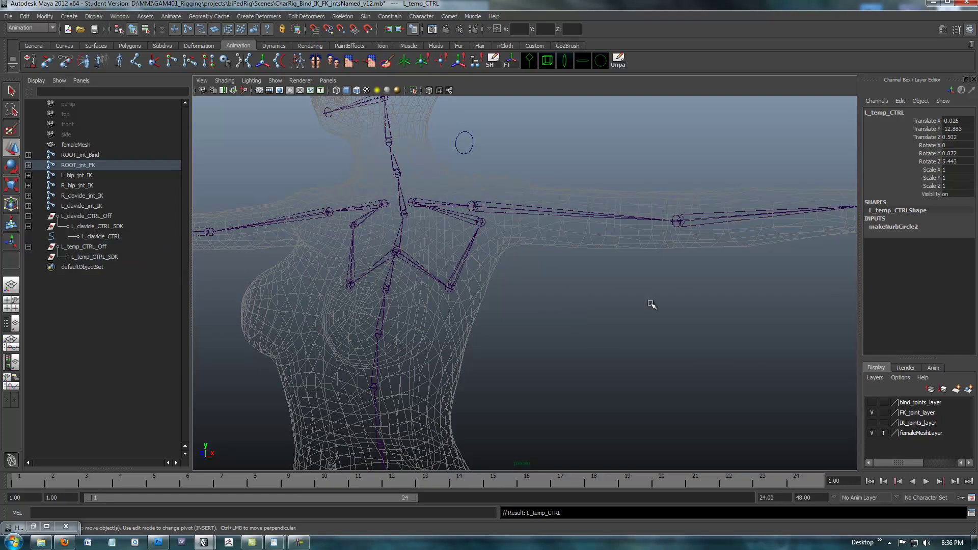
pyautogui.moveTo(953, 162); pyautogui.dragTo(961, 122)
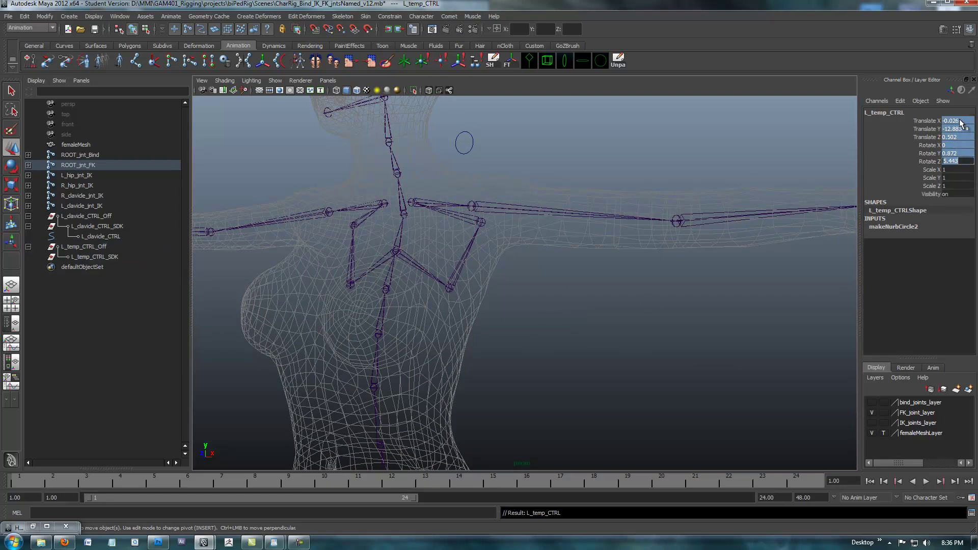
pyautogui.press('Return')
pyautogui.click(620, 61)
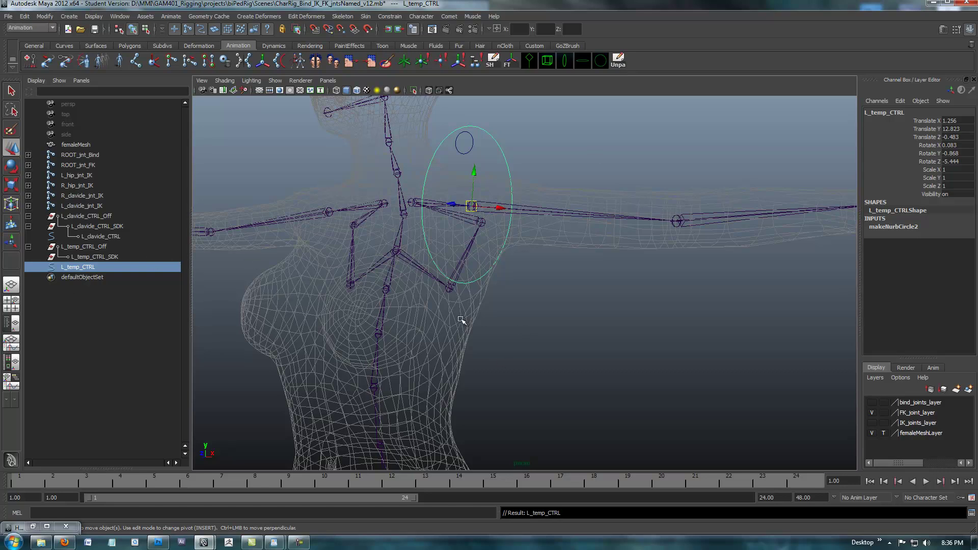
# - Select all CVs of the L_temp_CTRL circle and move them slightly outward along the arm's X axis
pyautogui.keyDown('alt'); pyautogui.moveTo(460, 321); pyautogui.dragTo(350, 314); pyautogui.keyUp('alt')
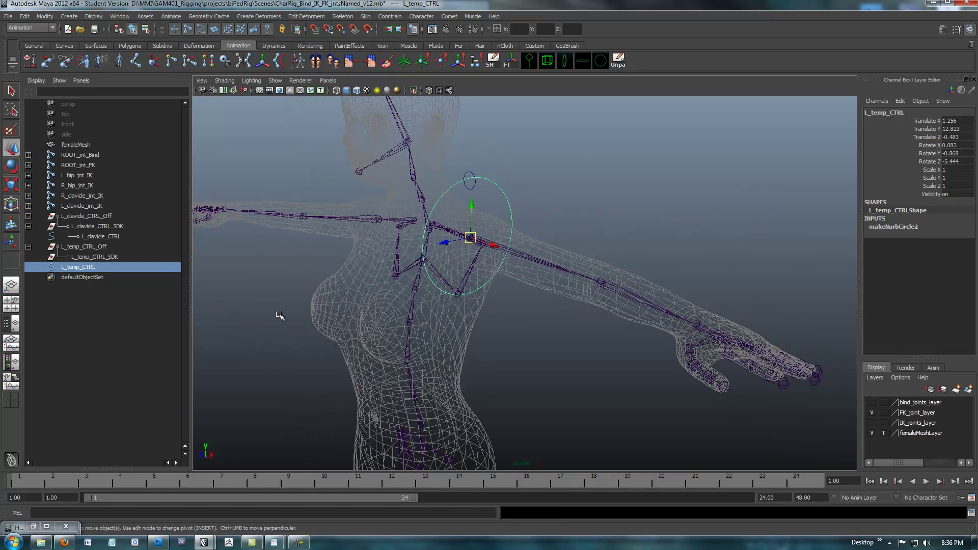
pyautogui.keyDown('alt'); pyautogui.moveTo(280, 316); pyautogui.dragTo(181, 283); pyautogui.keyUp('alt')
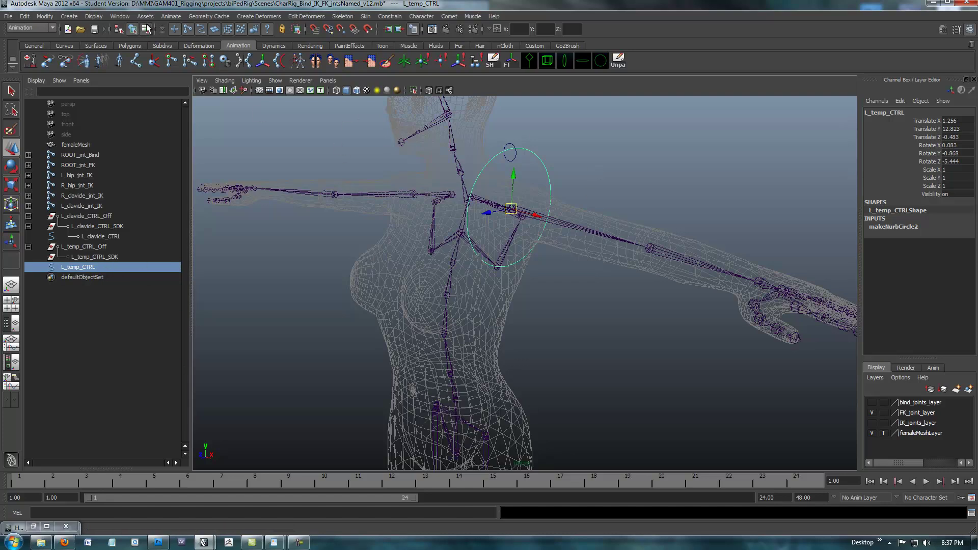
pyautogui.press('F8')
pyautogui.moveTo(436, 137); pyautogui.dragTo(586, 365)
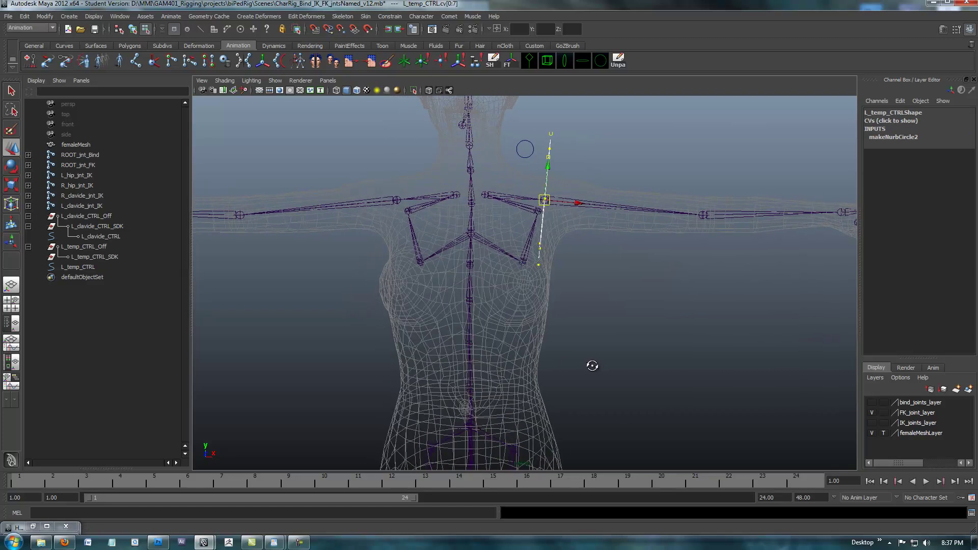
pyautogui.moveTo(576, 205); pyautogui.dragTo(588, 204)
pyautogui.keyDown('alt'); pyautogui.moveTo(606, 288); pyautogui.dragTo(541, 295); pyautogui.keyUp('alt')
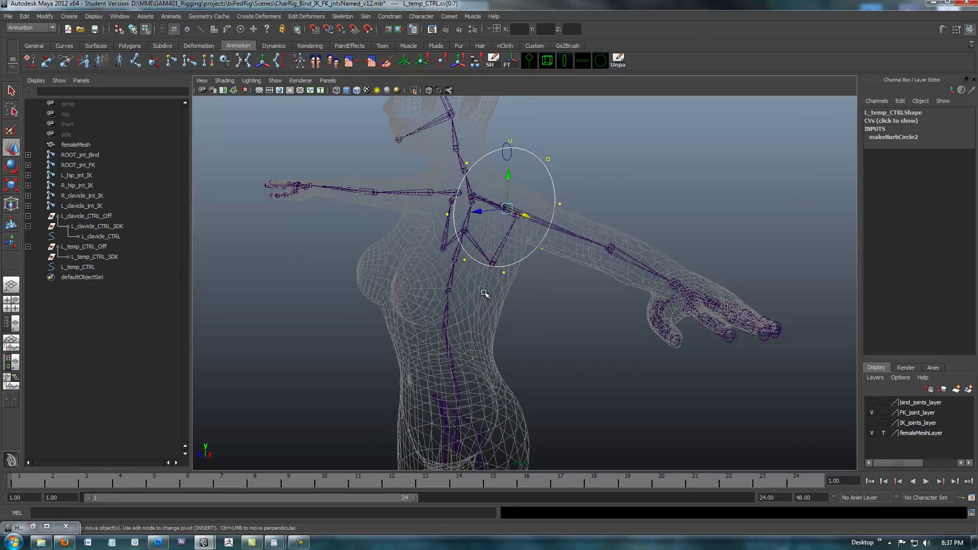
# - Scale the circle's CVs down slightly around the left shoulder and return to object selection mode
pyautogui.press('r')
pyautogui.moveTo(548, 205); pyautogui.dragTo(527, 212)
pyautogui.keyDown('alt'); pyautogui.moveTo(431, 287); pyautogui.dragTo(575, 318); pyautogui.keyUp('alt')
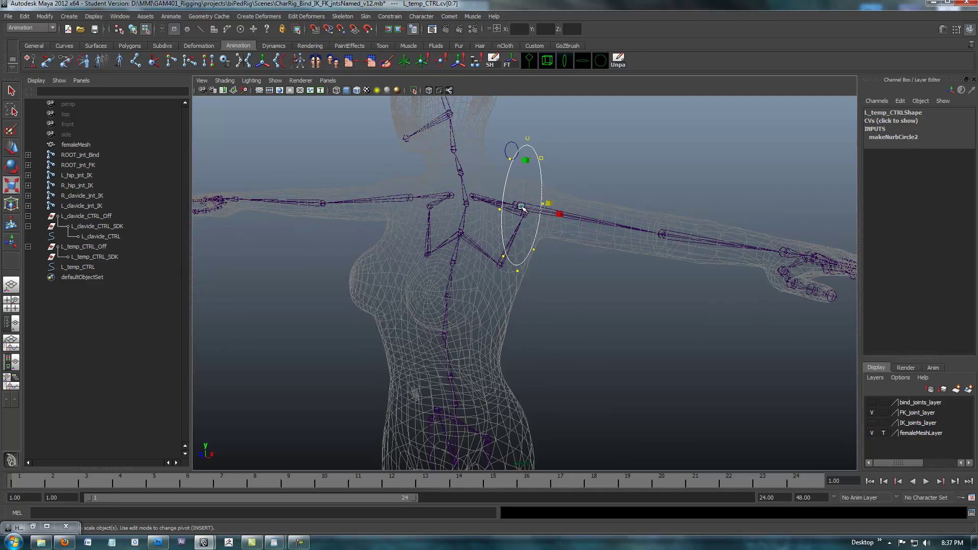
pyautogui.moveTo(523, 207); pyautogui.dragTo(516, 212)
pyautogui.keyDown('alt'); pyautogui.moveTo(460, 262); pyautogui.dragTo(484, 259); pyautogui.keyUp('alt')
pyautogui.click(132, 29)
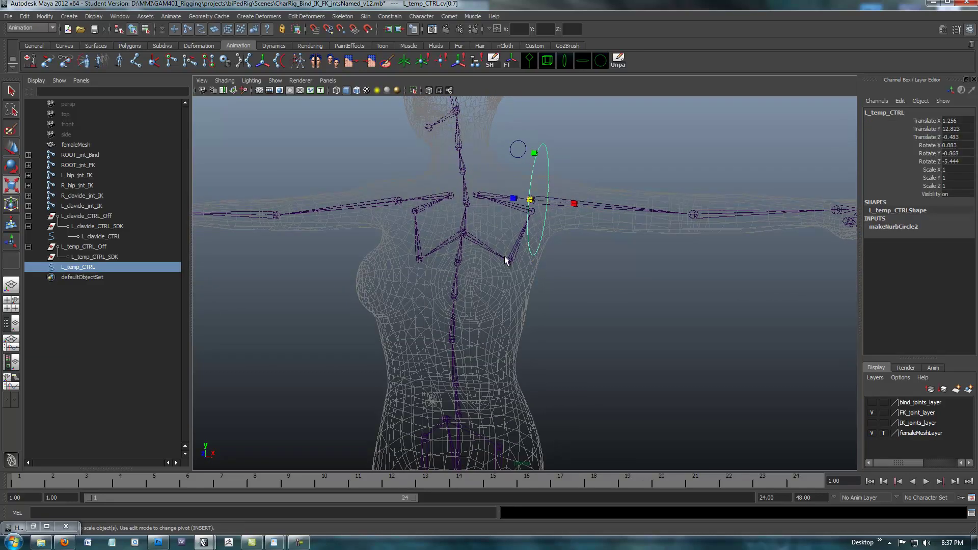
# - Rename the shoulder circle control as L_shoulder_CTRL
pyautogui.keyDown('alt'); pyautogui.moveTo(711, 297); pyautogui.dragTo(647, 322); pyautogui.keyUp('alt')
pyautogui.keyDown('alt'); pyautogui.moveTo(647, 322); pyautogui.dragTo(641, 334, button='middle'); pyautogui.keyUp('alt')
pyautogui.keyDown('alt'); pyautogui.moveTo(641, 335); pyautogui.dragTo(627, 350); pyautogui.keyUp('alt')
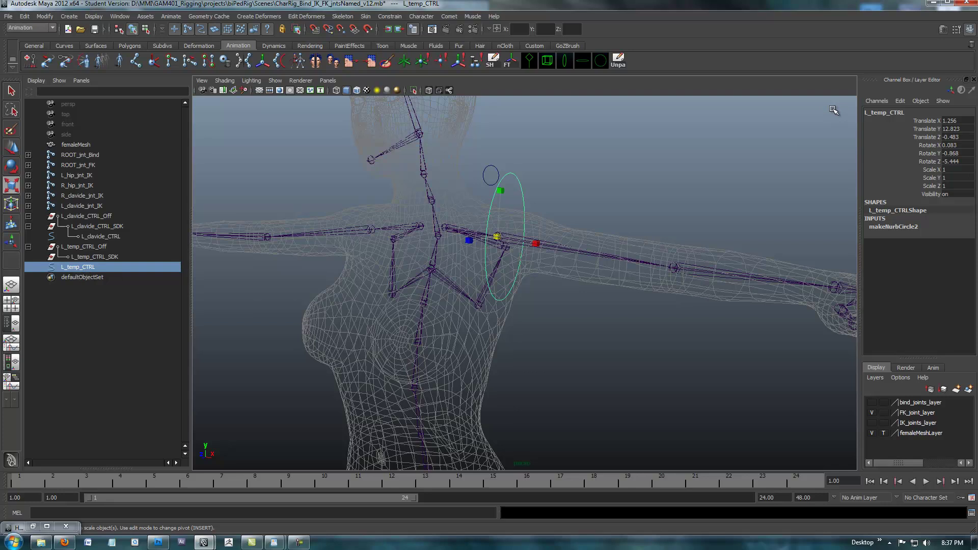
pyautogui.click(884, 112)
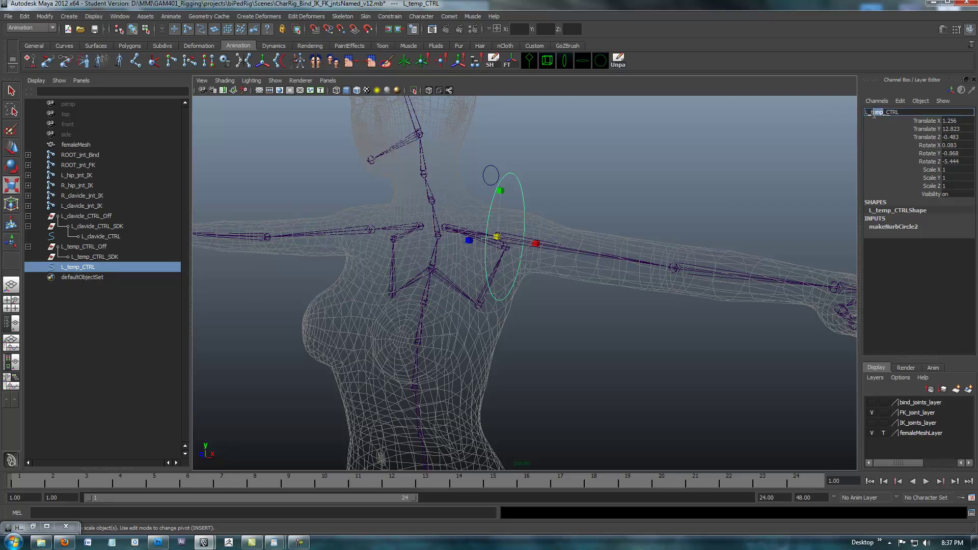
pyautogui.write('shoulder')
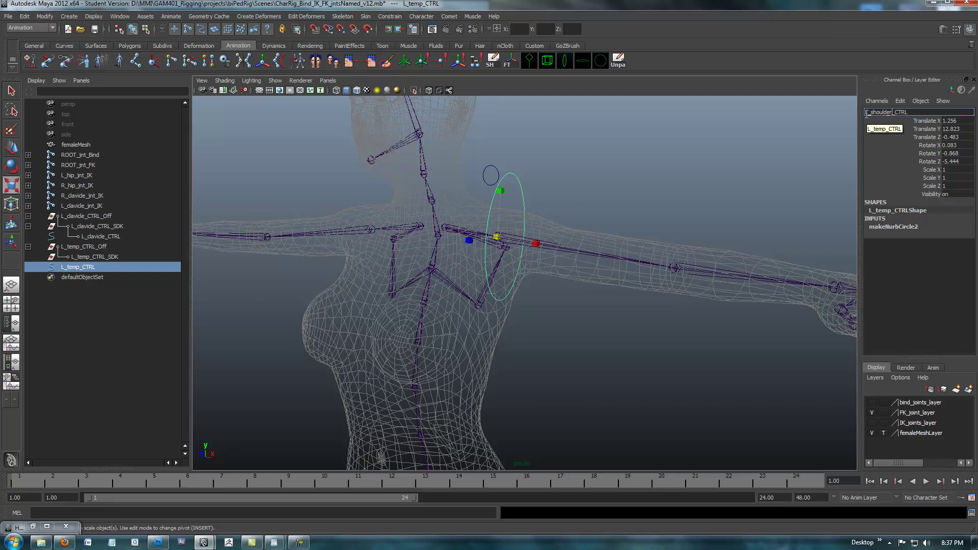
pyautogui.moveTo(891, 112); pyautogui.dragTo(870, 112)
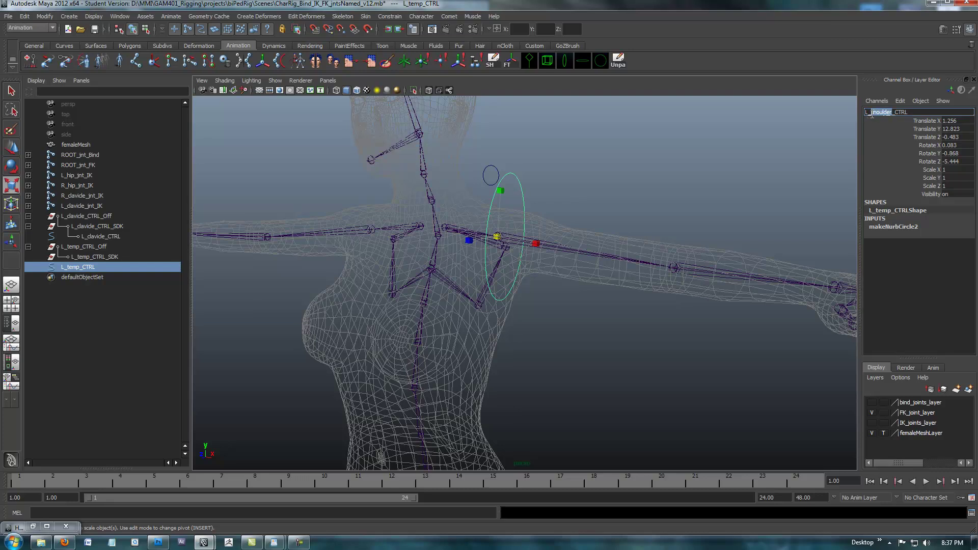
pyautogui.press('Return')
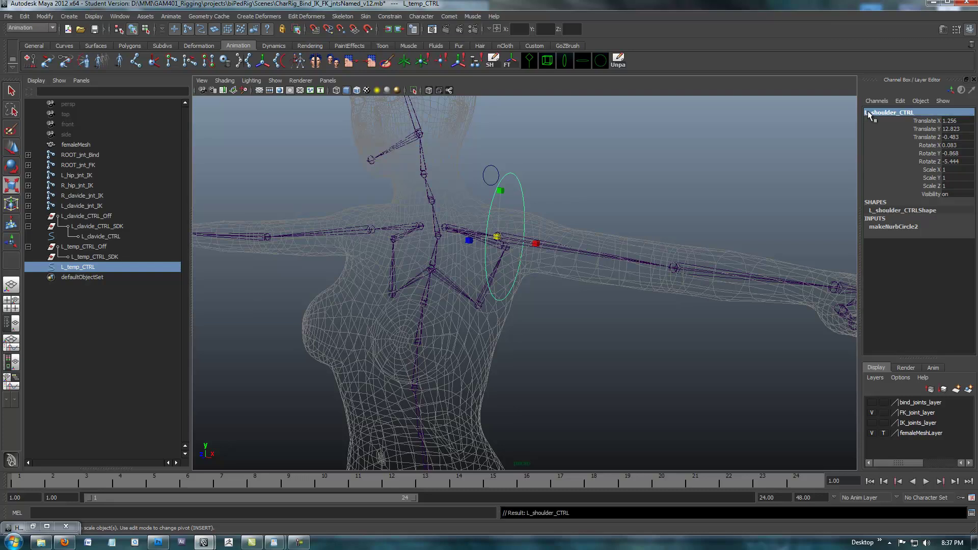
pyautogui.doubleClick(88, 257)
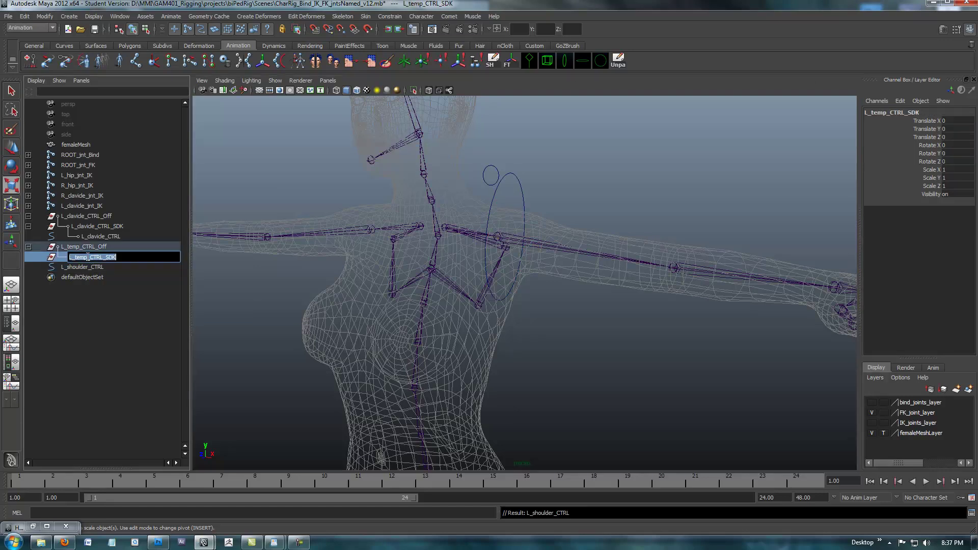
pyautogui.click(85, 258)
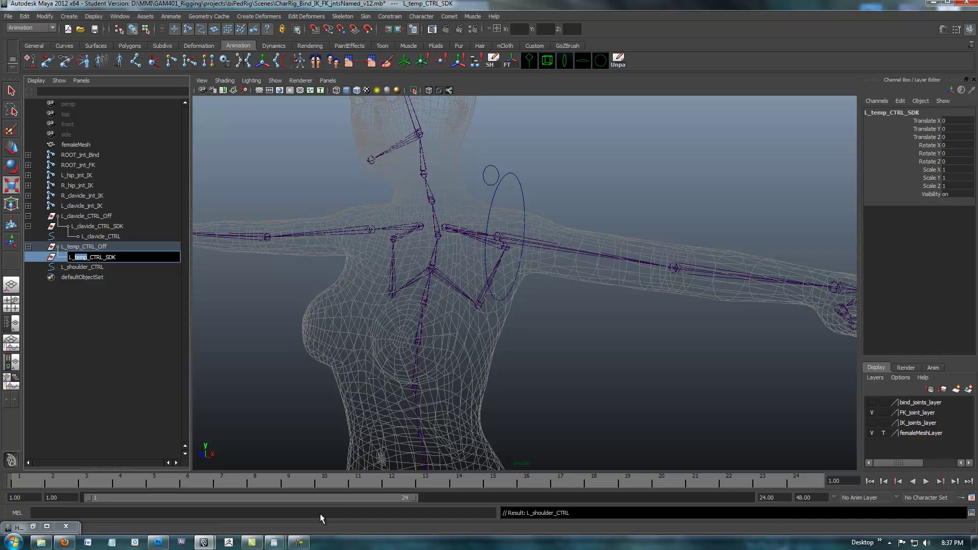
pyautogui.click(299, 544)
pyautogui.click(930, 501)
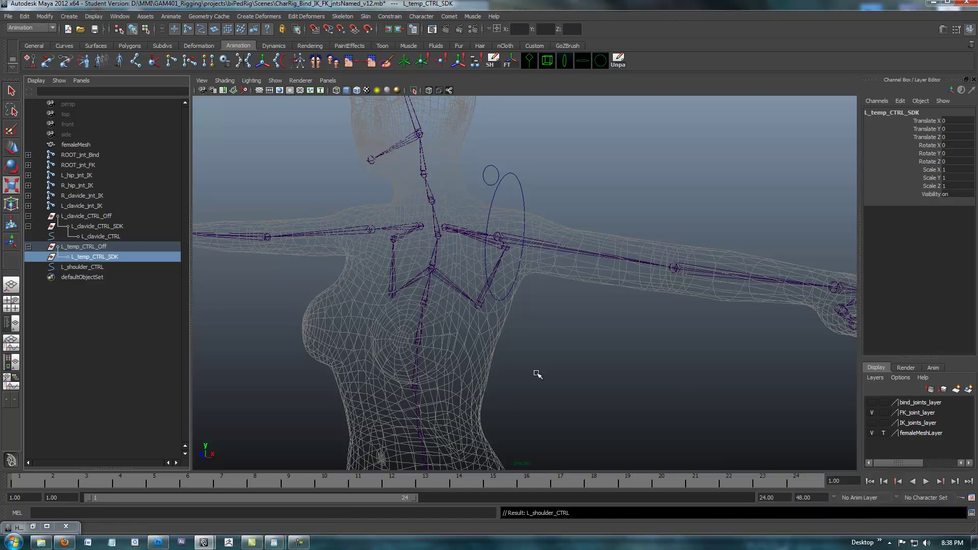
pyautogui.moveTo(580, 350)
pyautogui.keyDown('alt'); pyautogui.mouseDown()
pyautogui.moveTo(605, 353)
pyautogui.moveTo(527, 351)
pyautogui.moveTo(589, 338)
pyautogui.moveTo(594, 346)
pyautogui.mouseUp(); pyautogui.keyUp('alt')
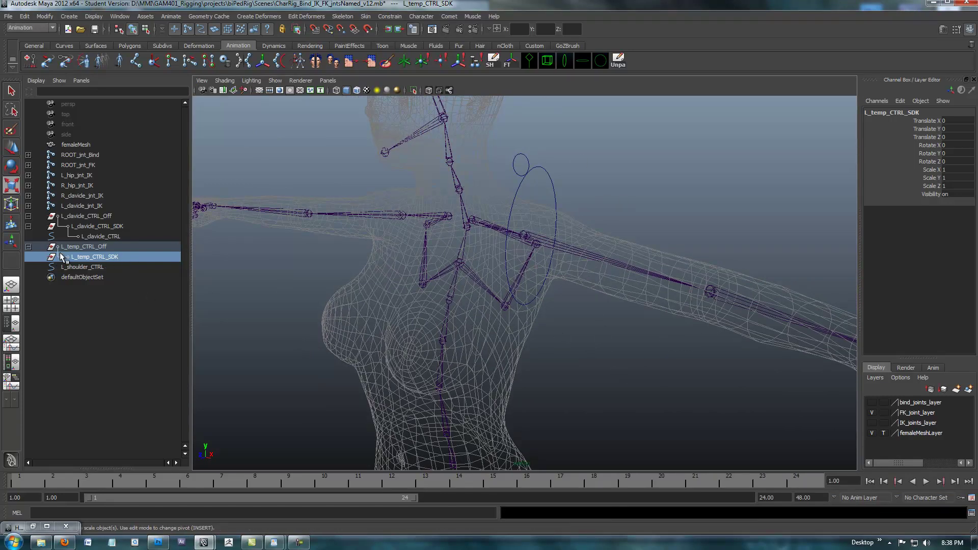
# - Orient-constrain the left shoulder FK joint to L_shoulder_CTRL on all axes without maintaining offset
pyautogui.keyDown('alt'); pyautogui.moveTo(359, 322); pyautogui.dragTo(405, 339); pyautogui.keyUp('alt')
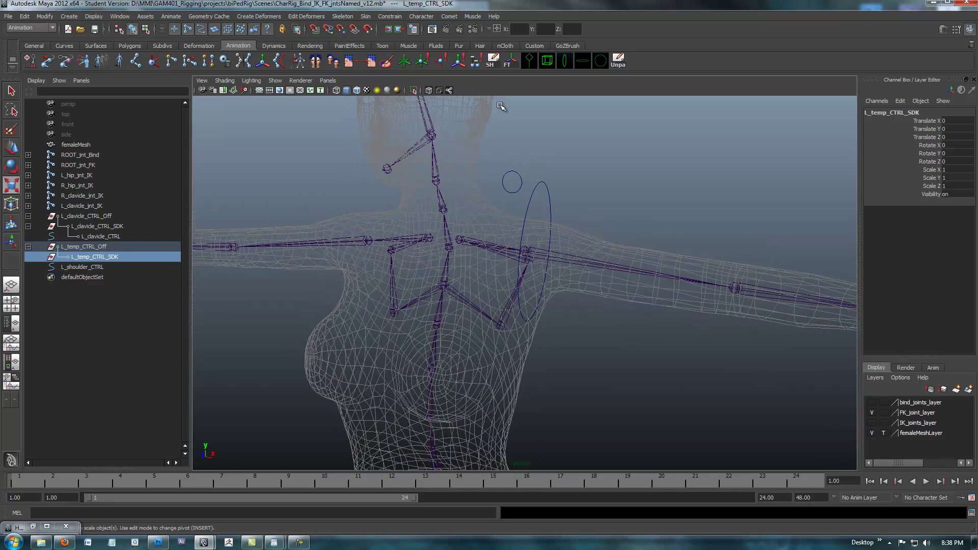
pyautogui.click(538, 178)
pyautogui.keyDown('alt'); pyautogui.moveTo(697, 204); pyautogui.dragTo(640, 236); pyautogui.keyUp('alt')
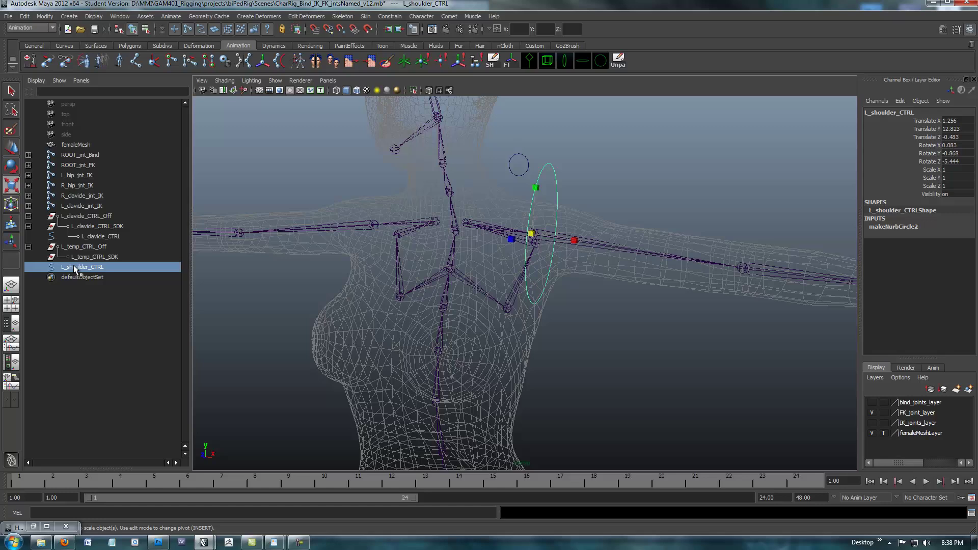
pyautogui.click(628, 251)
pyautogui.press('space')
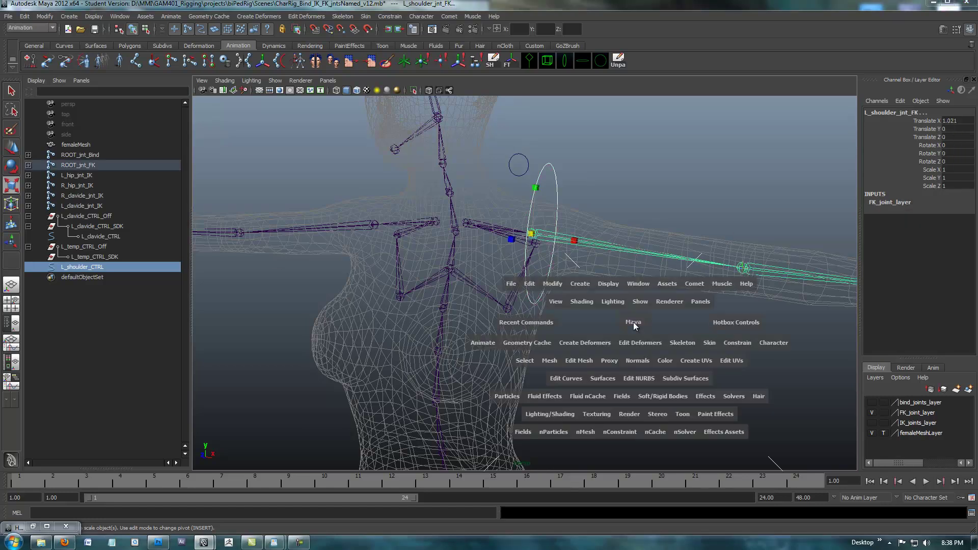
pyautogui.click(734, 346)
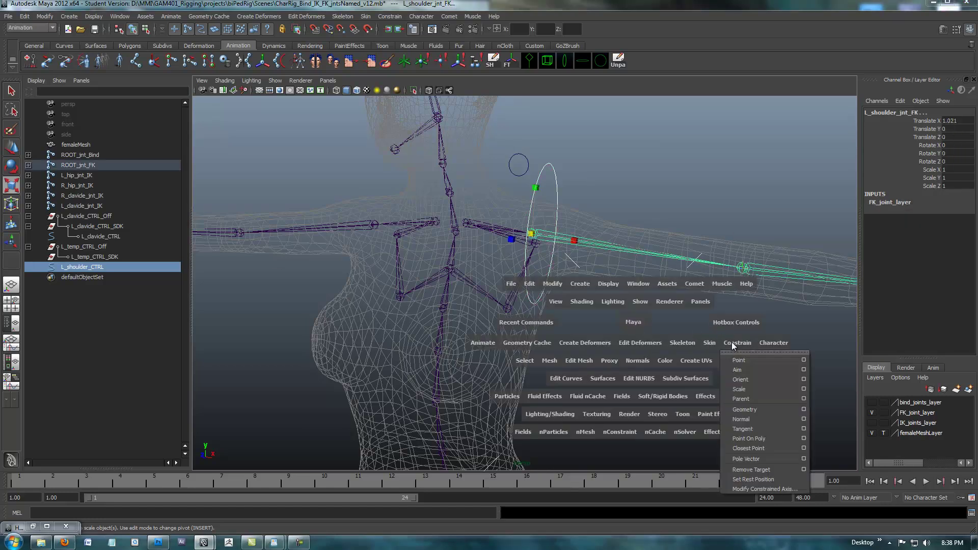
pyautogui.click(804, 382)
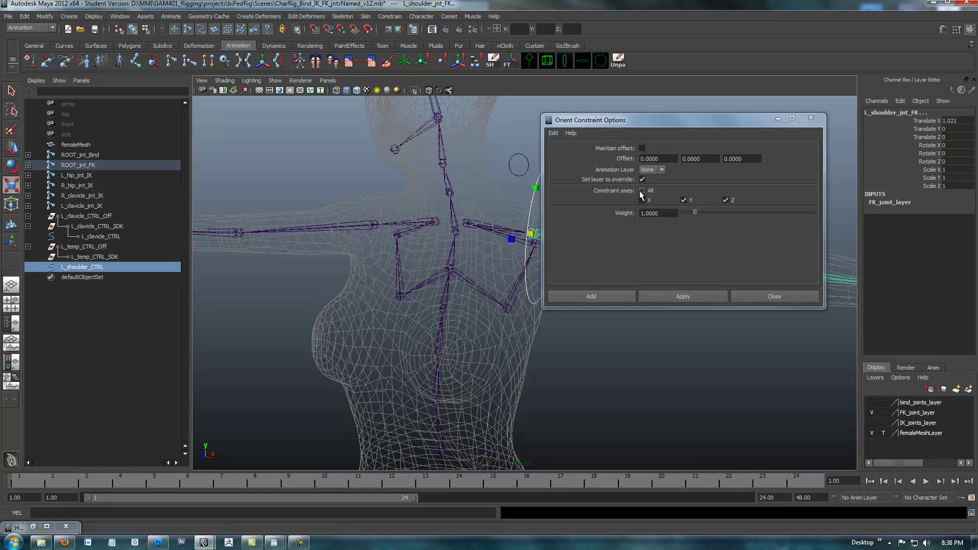
pyautogui.click(681, 297)
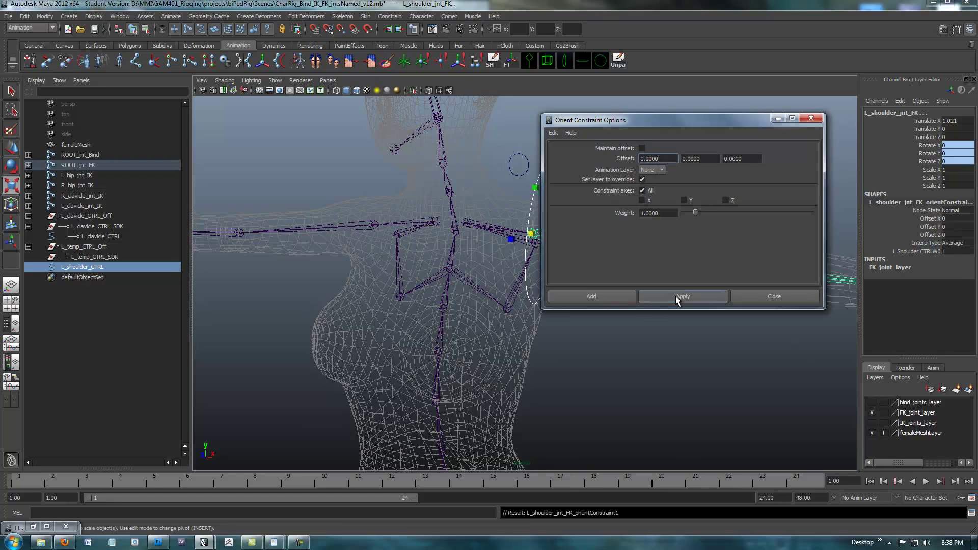
pyautogui.click(760, 298)
# - Lock and hide the Translate and Scale channels of L_shoulder_CTRL and the left shoulder FK joint
pyautogui.keyDown('alt'); pyautogui.moveTo(760, 299); pyautogui.dragTo(591, 229); pyautogui.keyUp('alt')
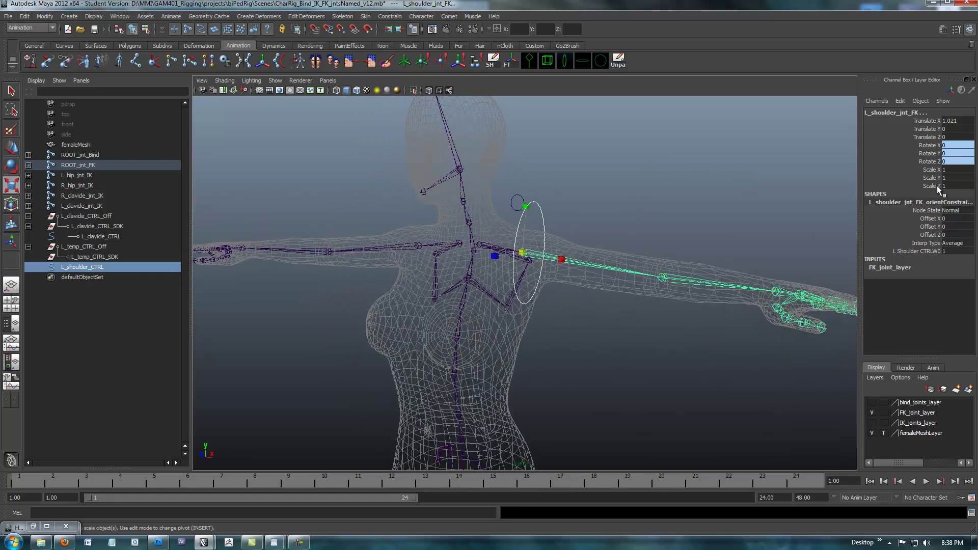
pyautogui.moveTo(939, 186); pyautogui.dragTo(937, 121)
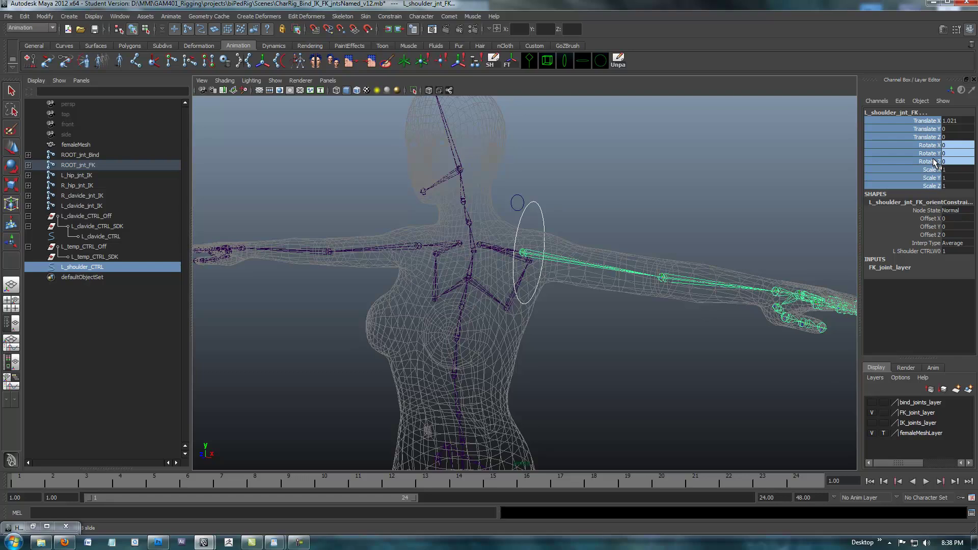
pyautogui.keyDown('ctrl'); pyautogui.click(937, 161); pyautogui.keyUp('ctrl')
pyautogui.keyDown('ctrl'); pyautogui.moveTo(937, 156); pyautogui.dragTo(937, 146); pyautogui.keyUp('ctrl')
pyautogui.rightClick(921, 134)
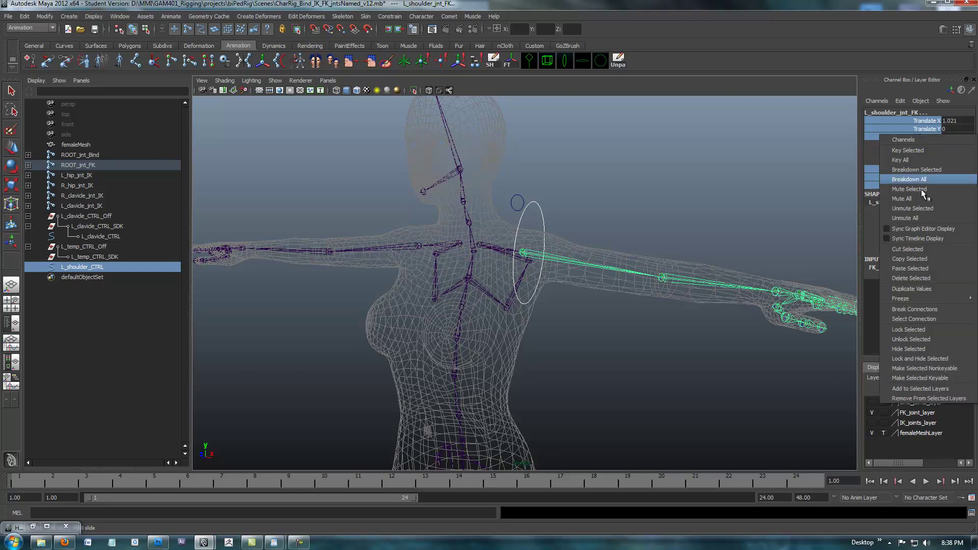
pyautogui.click(922, 358)
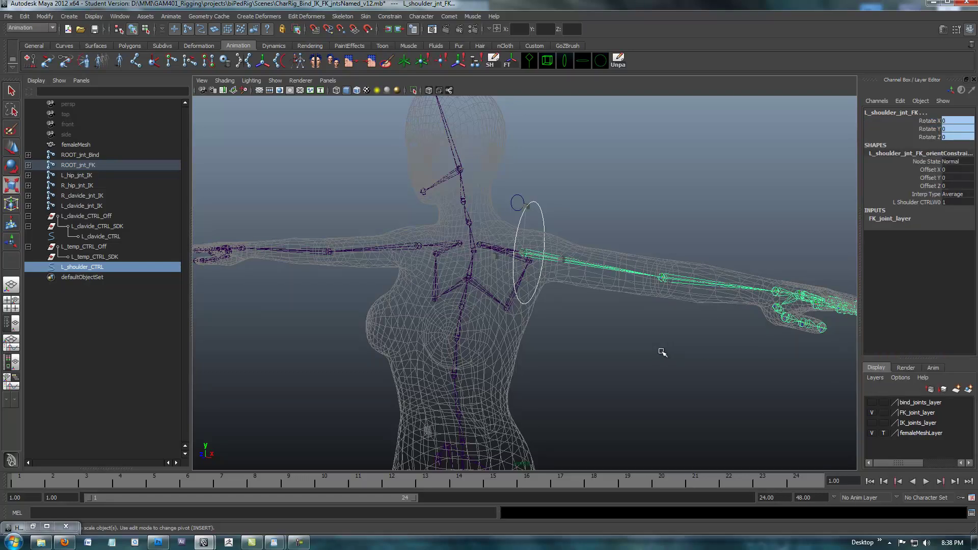
# - Select L_shoulder_CTRL alone and examine its Rotate X, Y and Z values
pyautogui.keyDown('alt'); pyautogui.moveTo(658, 352); pyautogui.dragTo(603, 321, button='middle'); pyautogui.keyUp('alt')
pyautogui.click(509, 201)
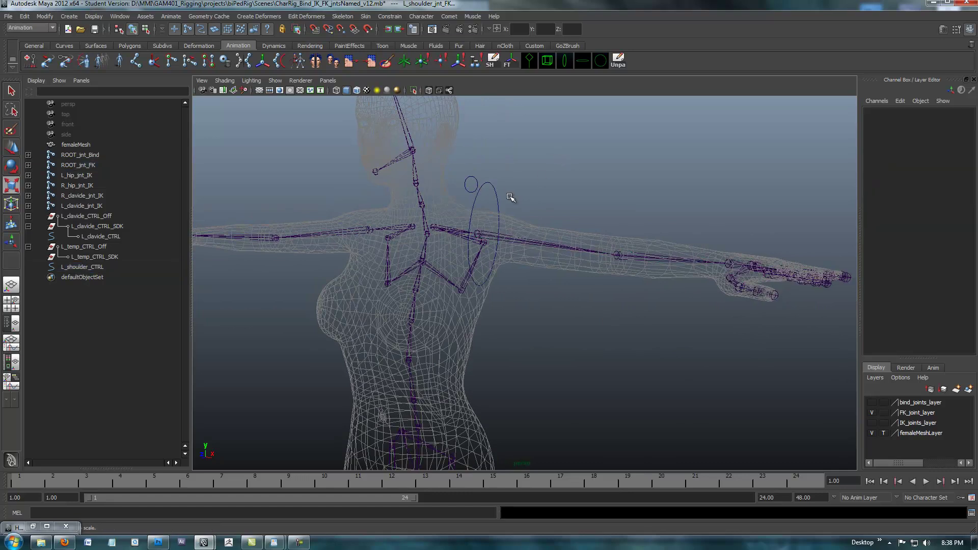
pyautogui.click(502, 193)
pyautogui.keyDown('alt'); pyautogui.moveTo(502, 193); pyautogui.dragTo(618, 212); pyautogui.keyUp('alt')
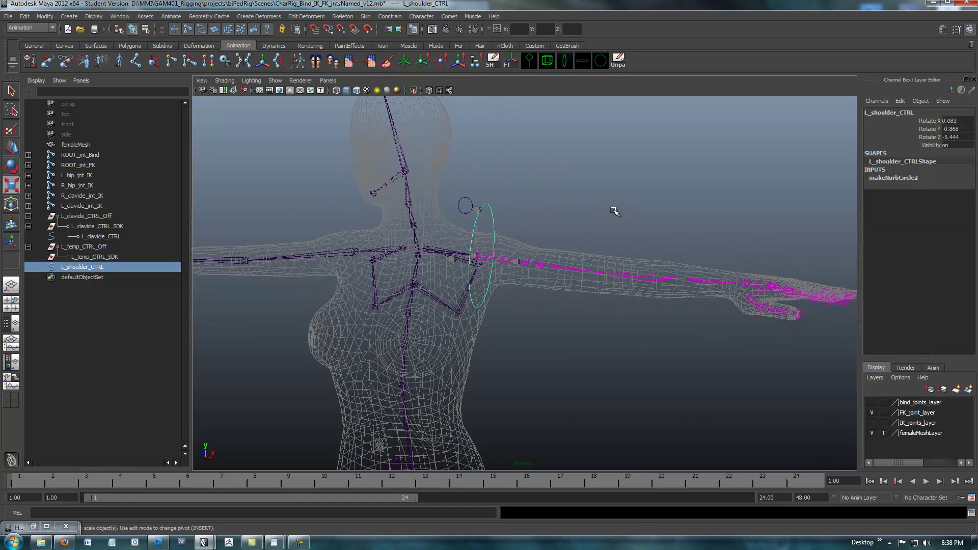
pyautogui.press('e')
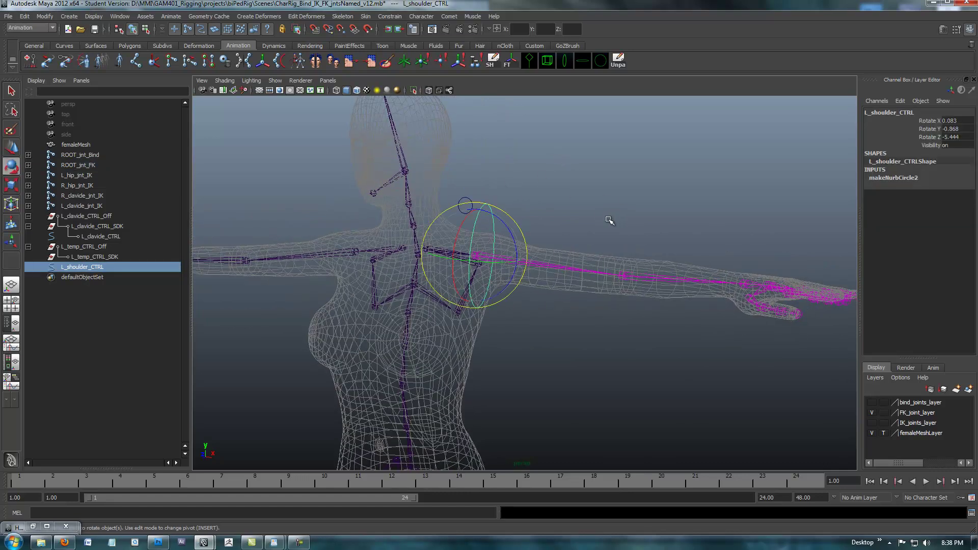
pyautogui.click(923, 129)
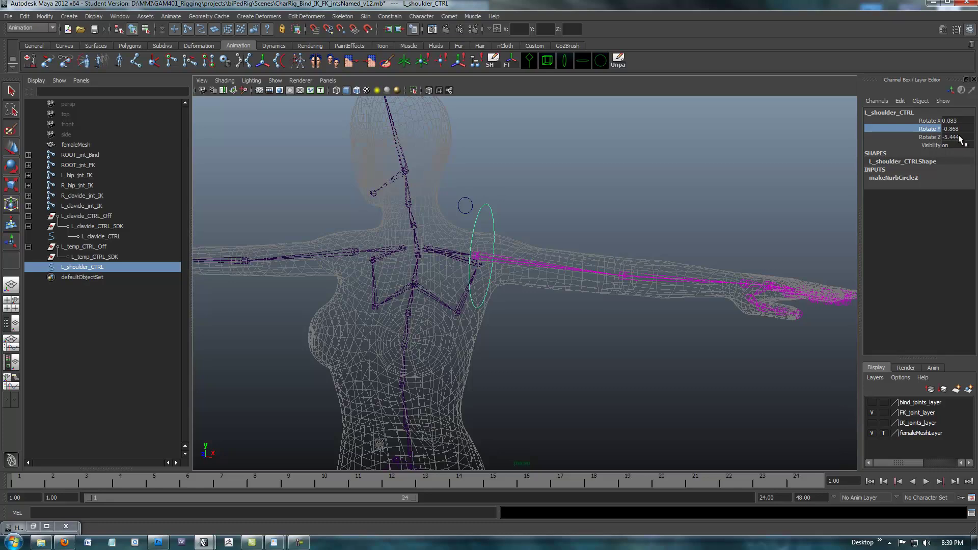
pyautogui.moveTo(961, 138); pyautogui.dragTo(958, 120)
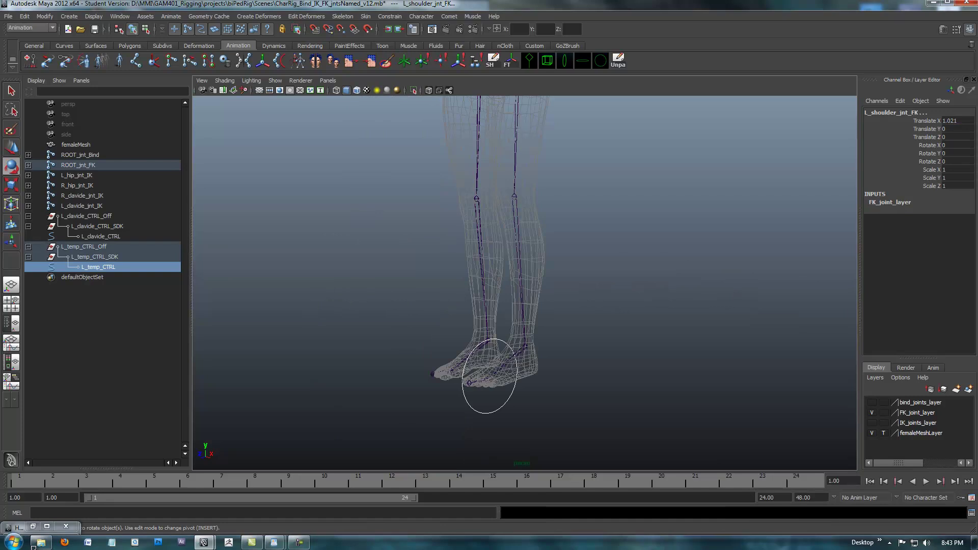
# - Examine the L_temp_CTRL circle at the character's feet and its parent groups up to L_temp_CTRL_Off
pyautogui.keyDown('alt'); pyautogui.moveTo(490, 285); pyautogui.dragTo(484, 313, button='middle'); pyautogui.keyUp('alt')
pyautogui.keyDown('alt'); pyautogui.moveTo(484, 313); pyautogui.dragTo(454, 310, button='right'); pyautogui.keyUp('alt')
pyautogui.keyDown('alt'); pyautogui.moveTo(453, 310); pyautogui.dragTo(450, 337, button='middle'); pyautogui.keyUp('alt')
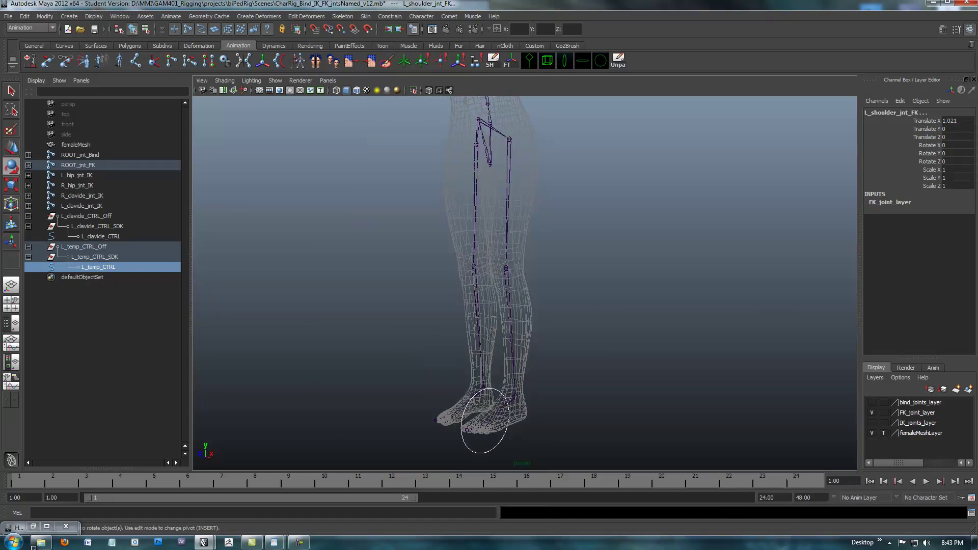
pyautogui.keyDown('alt'); pyautogui.moveTo(489, 286); pyautogui.dragTo(484, 291, button='middle'); pyautogui.keyUp('alt')
pyautogui.keyDown('alt'); pyautogui.moveTo(484, 291); pyautogui.dragTo(436, 291, button='right'); pyautogui.keyUp('alt')
pyautogui.keyDown('alt'); pyautogui.moveTo(436, 291); pyautogui.dragTo(442, 242, button='middle'); pyautogui.keyUp('alt')
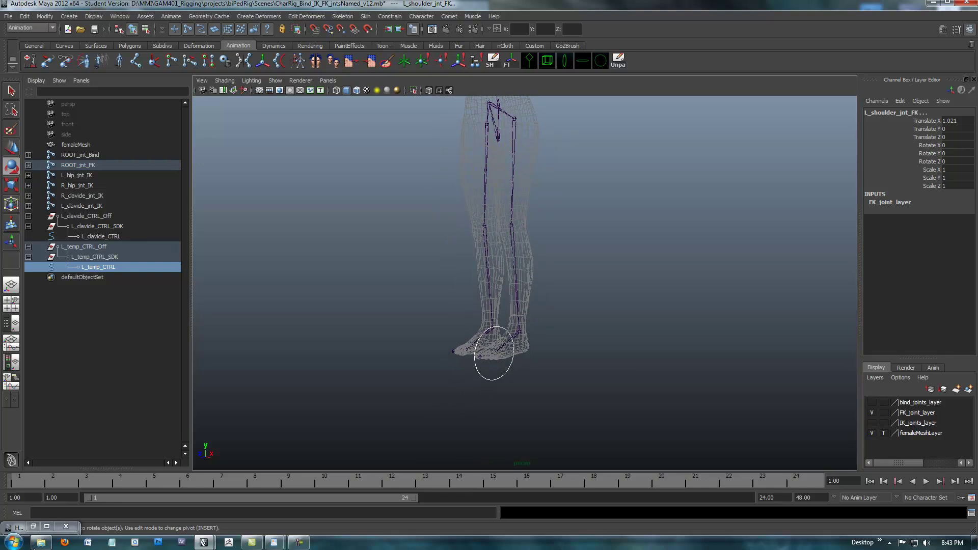
pyautogui.keyDown('alt'); pyautogui.moveTo(489, 285); pyautogui.dragTo(478, 302, button='middle'); pyautogui.keyUp('alt')
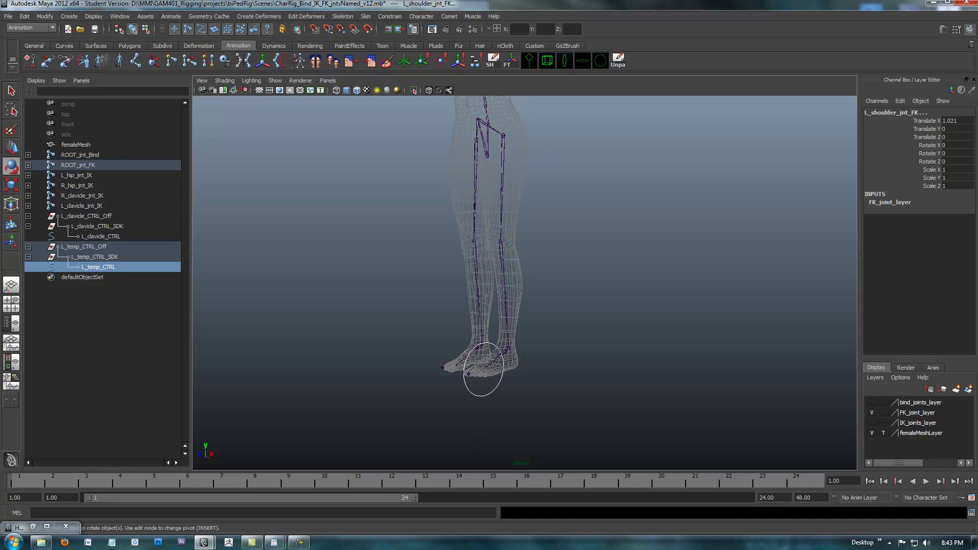
pyautogui.click(98, 267)
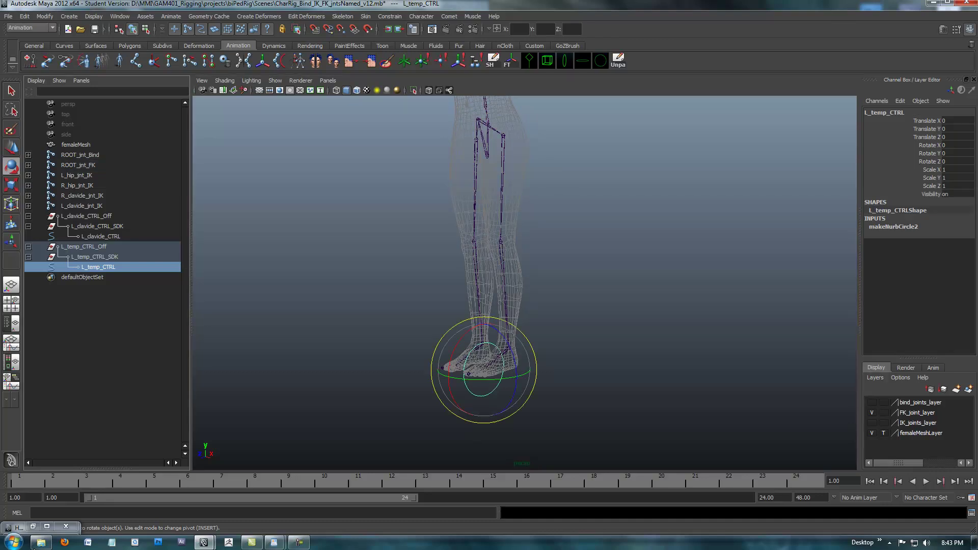
pyautogui.press('Up')
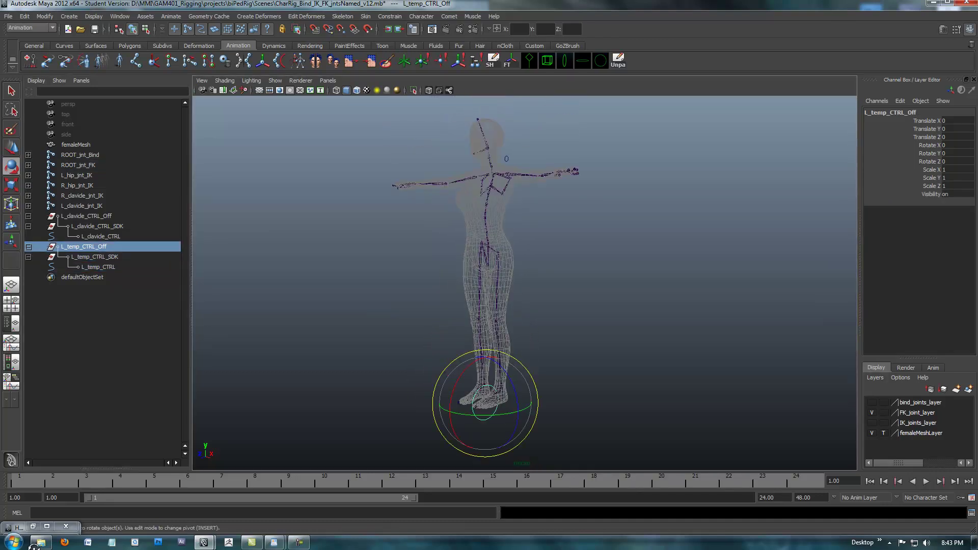
# - Parent the L_temp_CTRL_Off group under the left shoulder FK joint
pyautogui.keyDown('alt'); pyautogui.moveTo(489, 286); pyautogui.dragTo(510, 306); pyautogui.keyUp('alt')
pyautogui.keyDown('alt'); pyautogui.moveTo(490, 285); pyautogui.dragTo(561, 290, button='right'); pyautogui.keyUp('alt')
pyautogui.keyDown('alt'); pyautogui.moveTo(490, 286); pyautogui.dragTo(497, 309, button='middle'); pyautogui.keyUp('alt')
pyautogui.keyDown('alt'); pyautogui.moveTo(496, 310); pyautogui.dragTo(501, 280); pyautogui.keyUp('alt')
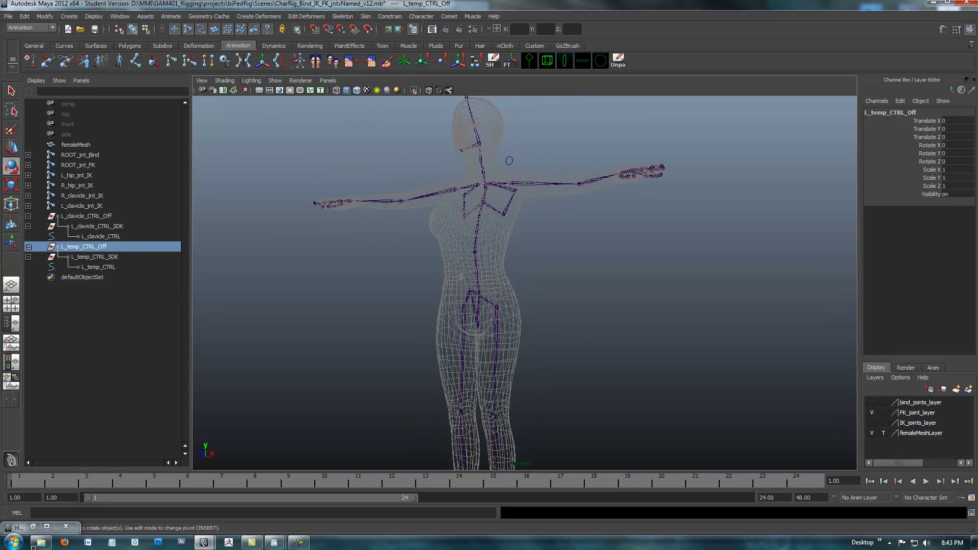
pyautogui.keyDown('alt'); pyautogui.moveTo(501, 280); pyautogui.dragTo(565, 280, button='right'); pyautogui.keyUp('alt')
pyautogui.keyDown('alt'); pyautogui.moveTo(565, 281); pyautogui.dragTo(582, 370, button='middle'); pyautogui.keyUp('alt')
pyautogui.keyDown('alt'); pyautogui.moveTo(525, 284); pyautogui.dragTo(591, 285, button='right'); pyautogui.keyUp('alt')
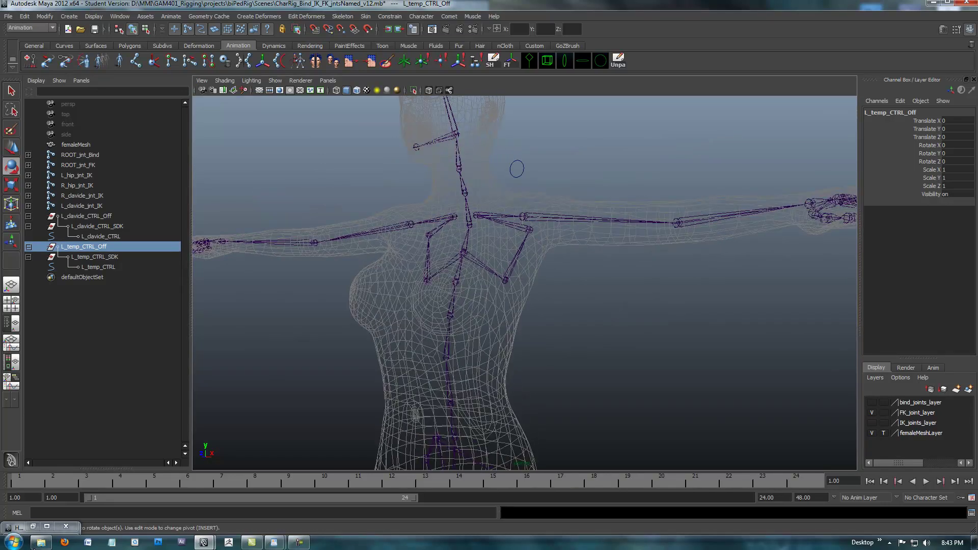
pyautogui.click(98, 267)
pyautogui.click(84, 247)
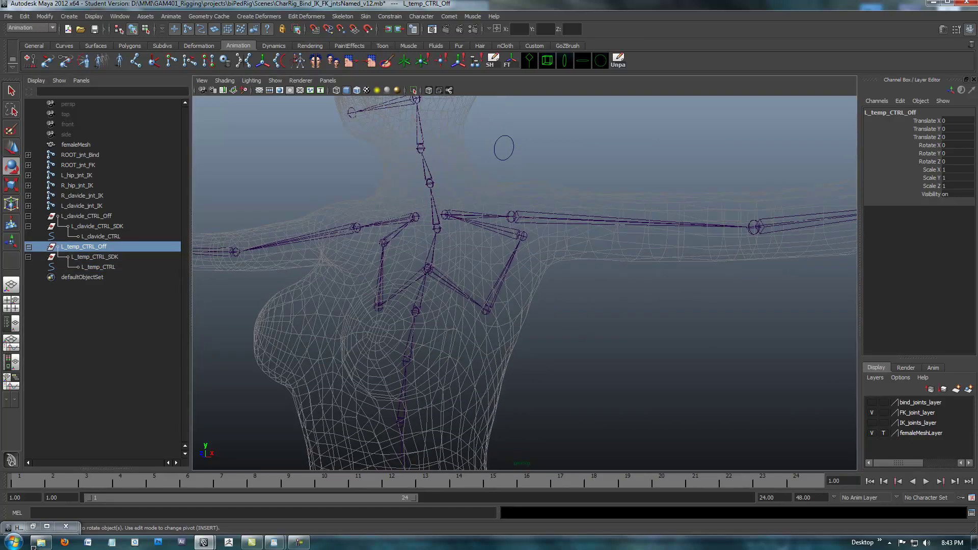
pyautogui.keyDown('shift'); pyautogui.click(514, 217); pyautogui.keyUp('shift')
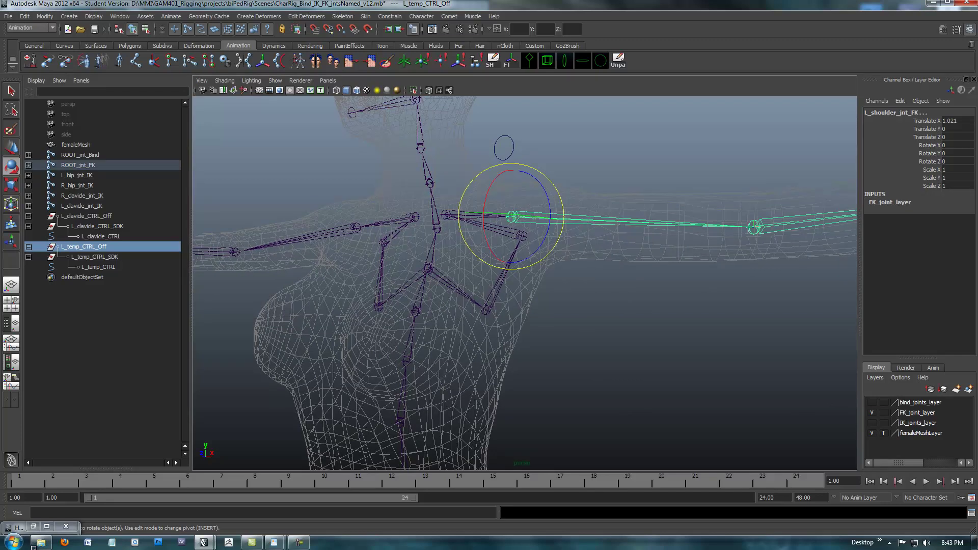
pyautogui.press('p')
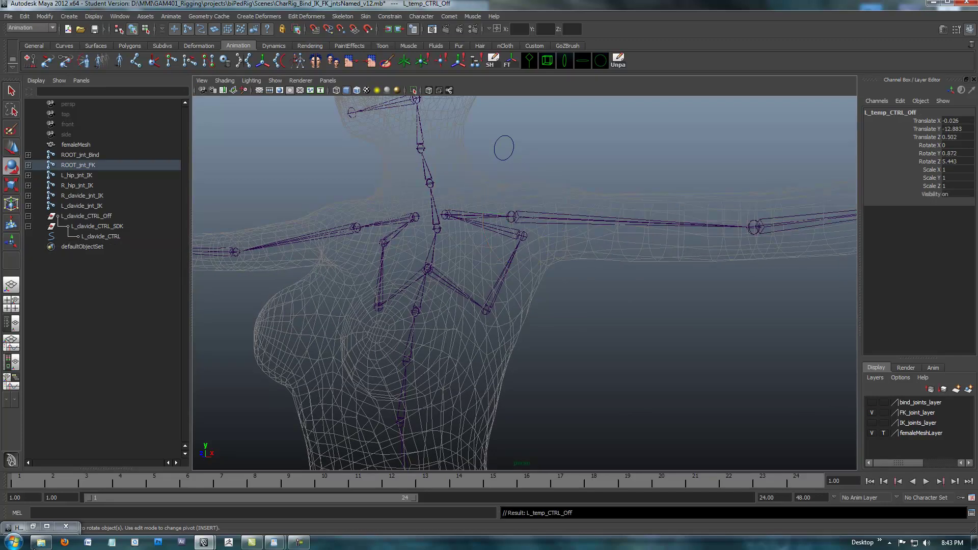
# - Set all Translate and Rotate values of L_temp_CTRL_Off to 0, and unparent it from the shoulder joint
pyautogui.moveTo(958, 161); pyautogui.dragTo(958, 121)
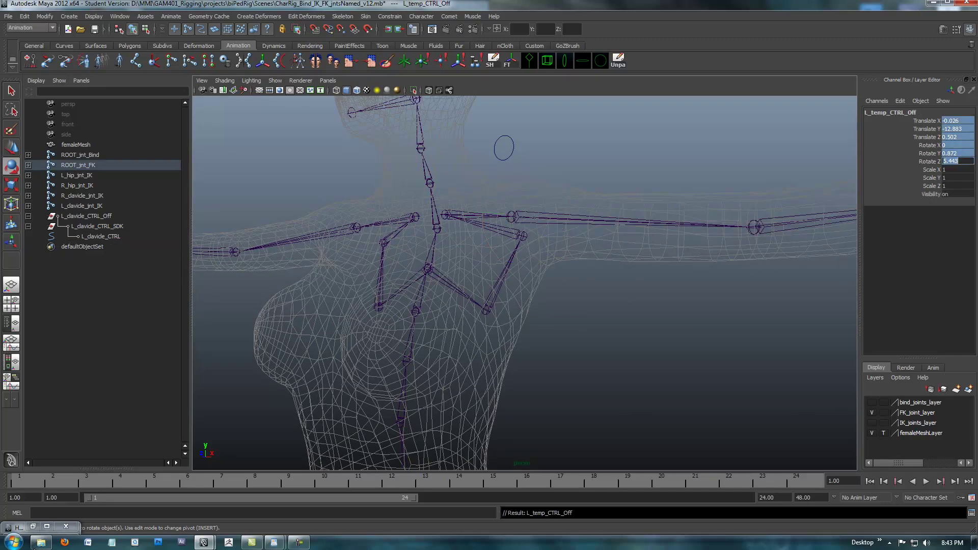
pyautogui.press('Return')
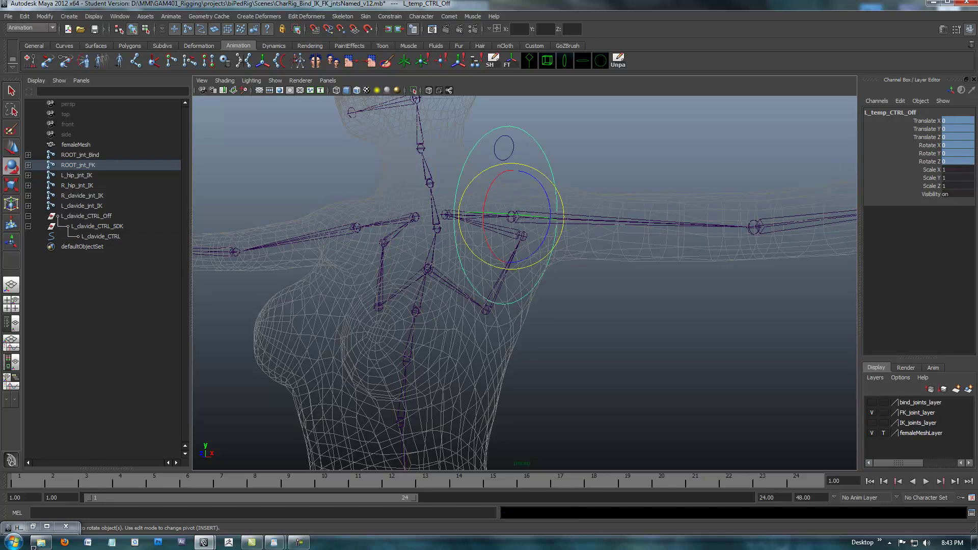
pyautogui.hotkey('shift', 'p')
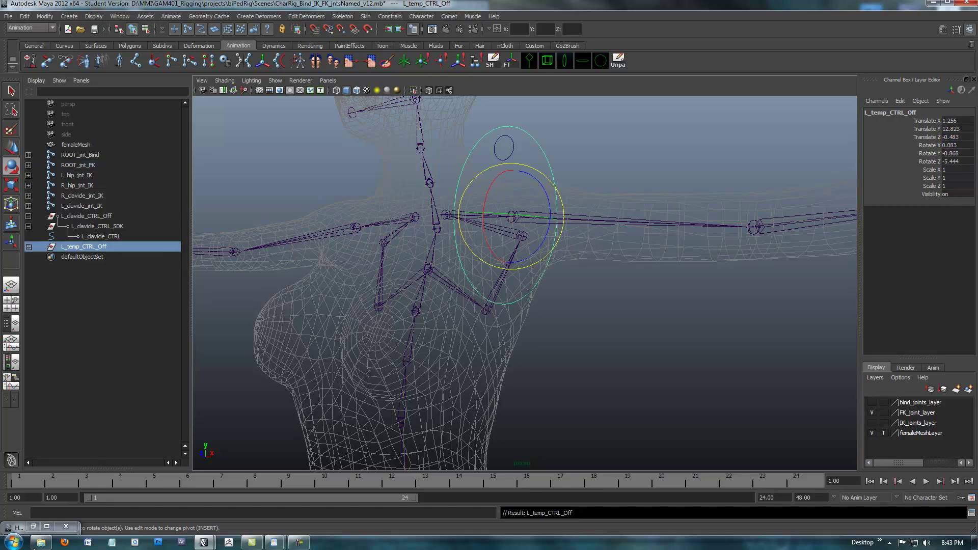
# - Expand the L_temp_CTRL_Off hierarchy and compare the transform values of L_temp_CTRL, its SDK group and its Off group
pyautogui.keyDown('shift'); pyautogui.click(28, 248); pyautogui.keyUp('shift')
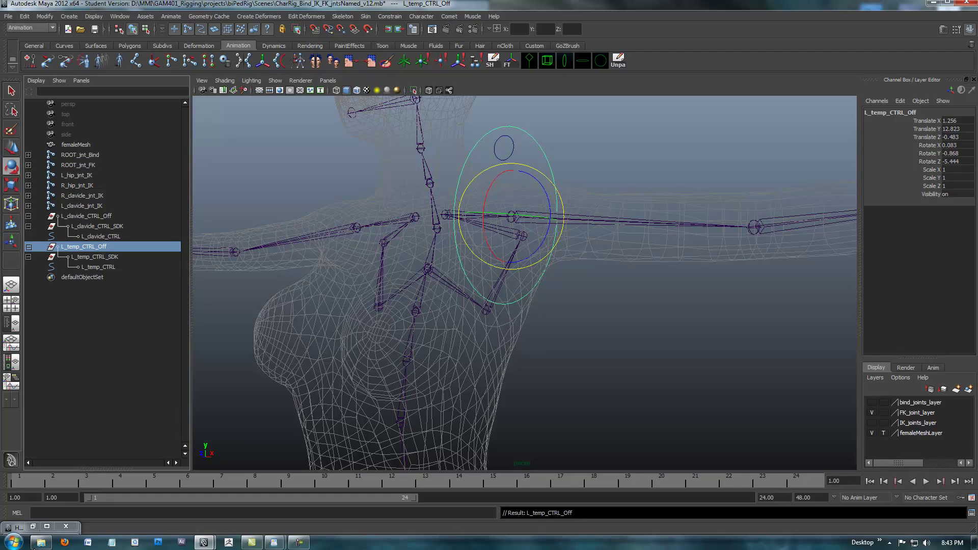
pyautogui.click(98, 267)
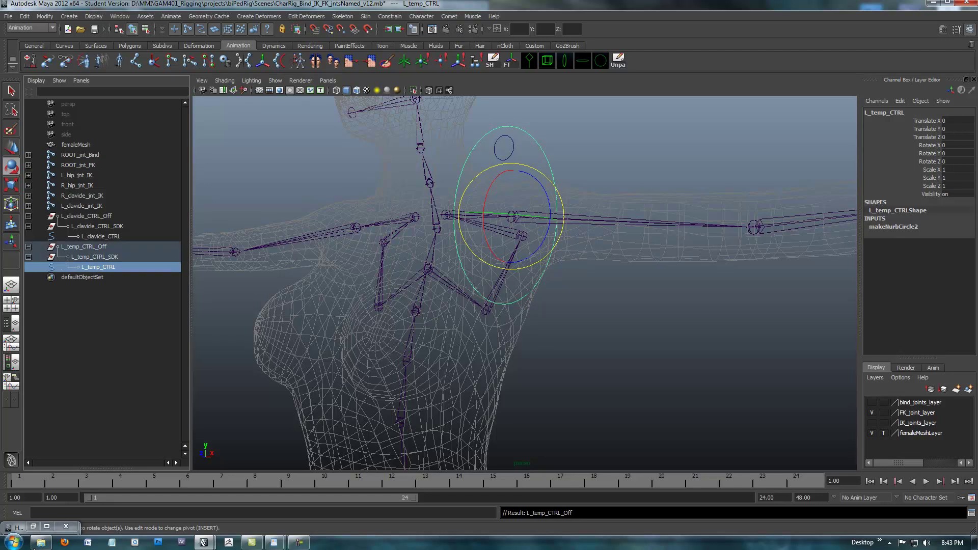
pyautogui.press('Up')
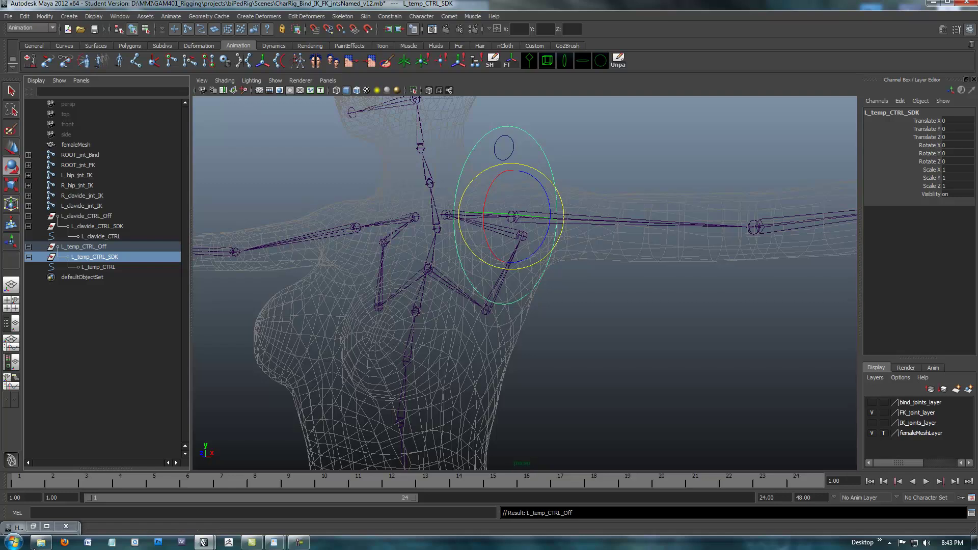
pyautogui.press('Up')
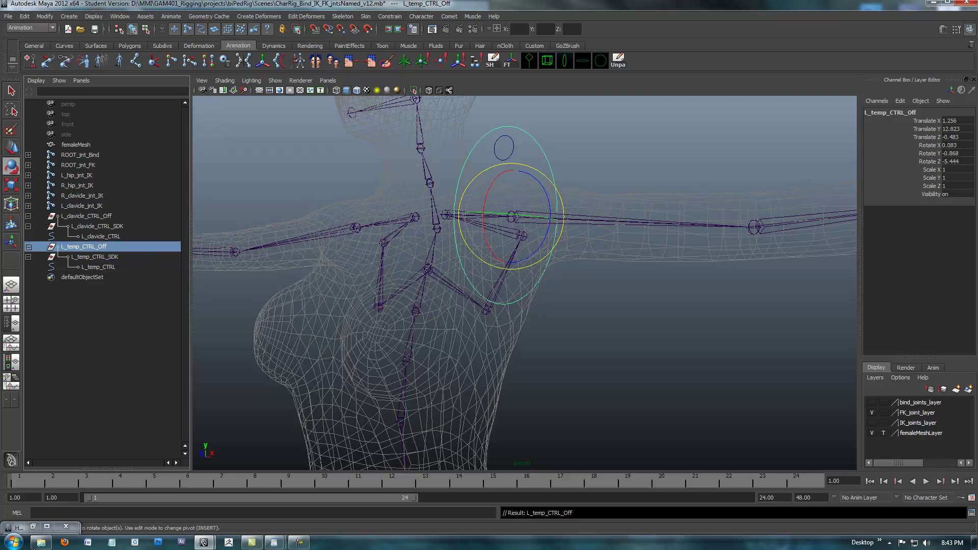
pyautogui.keyDown('alt'); pyautogui.moveTo(525, 265); pyautogui.dragTo(521, 306); pyautogui.keyUp('alt')
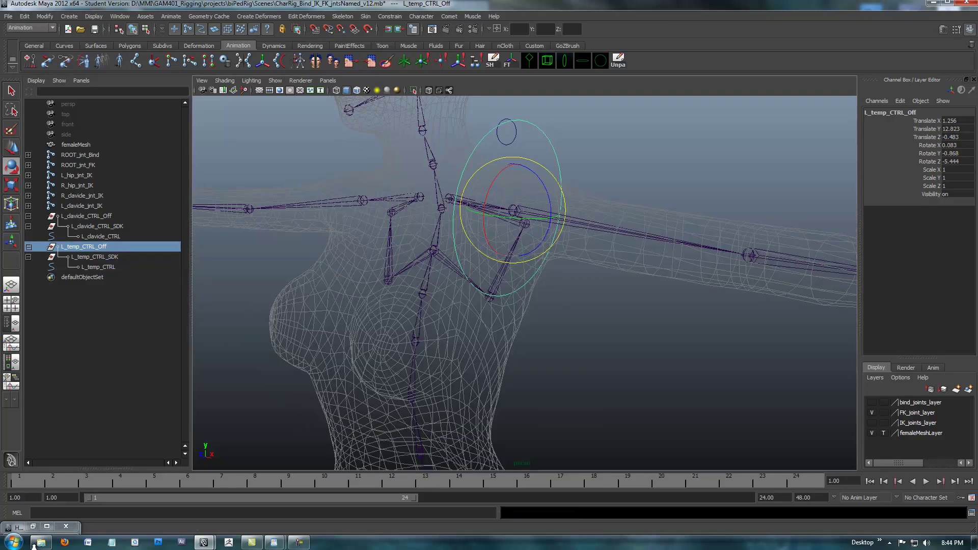
pyautogui.keyDown('alt'); pyautogui.moveTo(522, 306); pyautogui.dragTo(474, 311, button='right'); pyautogui.keyUp('alt')
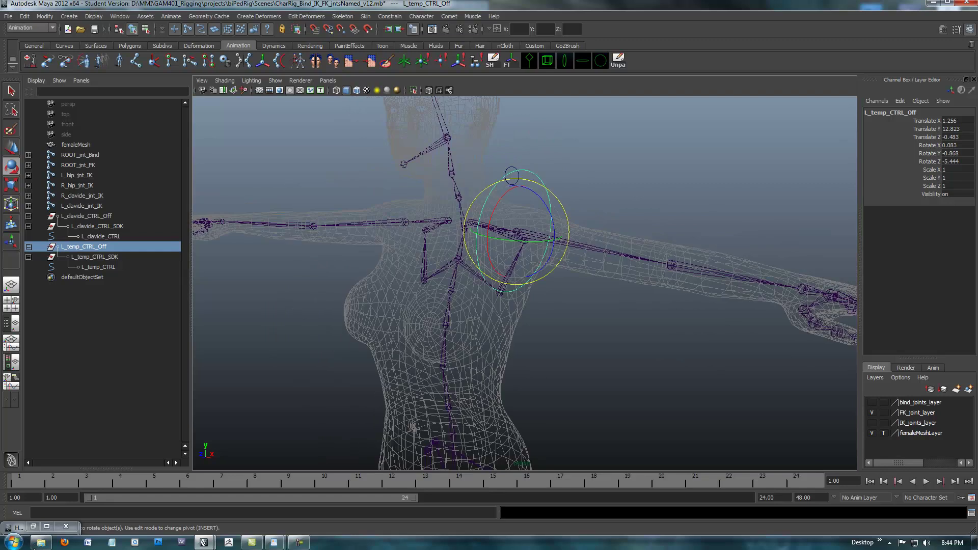
pyautogui.keyDown('alt'); pyautogui.moveTo(474, 311); pyautogui.dragTo(455, 322, button='middle'); pyautogui.keyUp('alt')
pyautogui.keyDown('alt'); pyautogui.moveTo(455, 322); pyautogui.dragTo(499, 320); pyautogui.keyUp('alt')
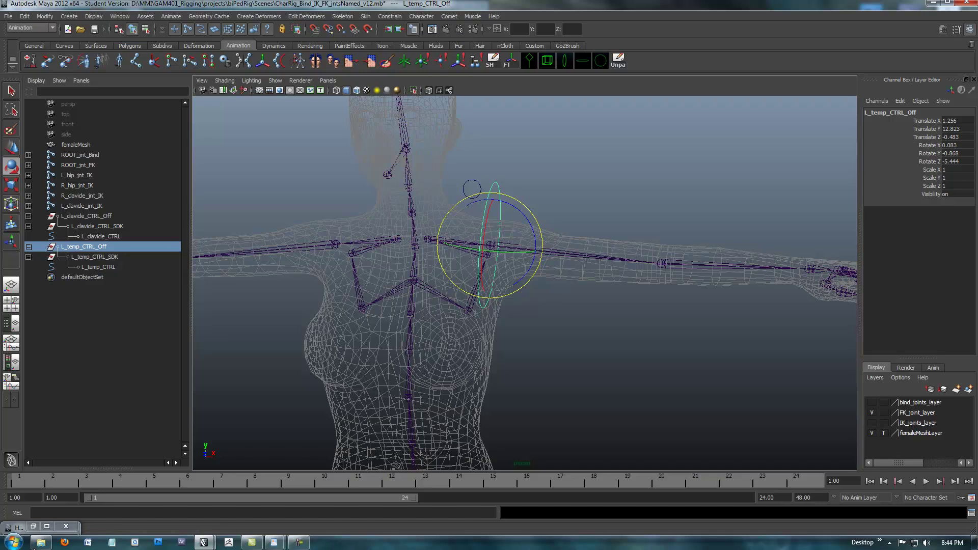
# - Select all control vertices of the L_temp_CTRL circle and scale them down slightly around the left shoulder
pyautogui.click(145, 29)
pyautogui.moveTo(460, 168); pyautogui.dragTo(564, 377)
pyautogui.moveTo(472, 189); pyautogui.dragTo(492, 195)
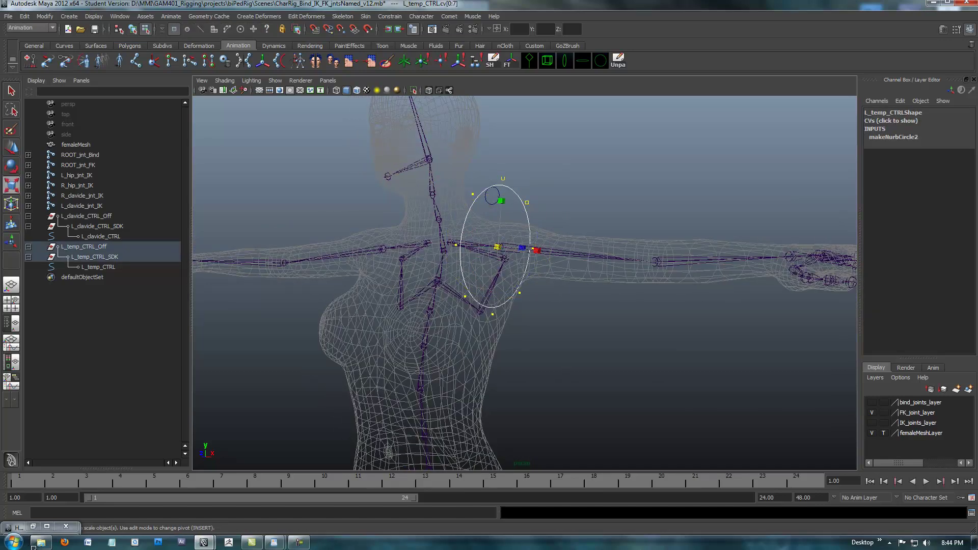
pyautogui.moveTo(498, 247); pyautogui.dragTo(416, 287)
pyautogui.moveTo(552, 222); pyautogui.dragTo(536, 226)
pyautogui.keyDown('alt'); pyautogui.moveTo(537, 225); pyautogui.dragTo(623, 180); pyautogui.keyUp('alt')
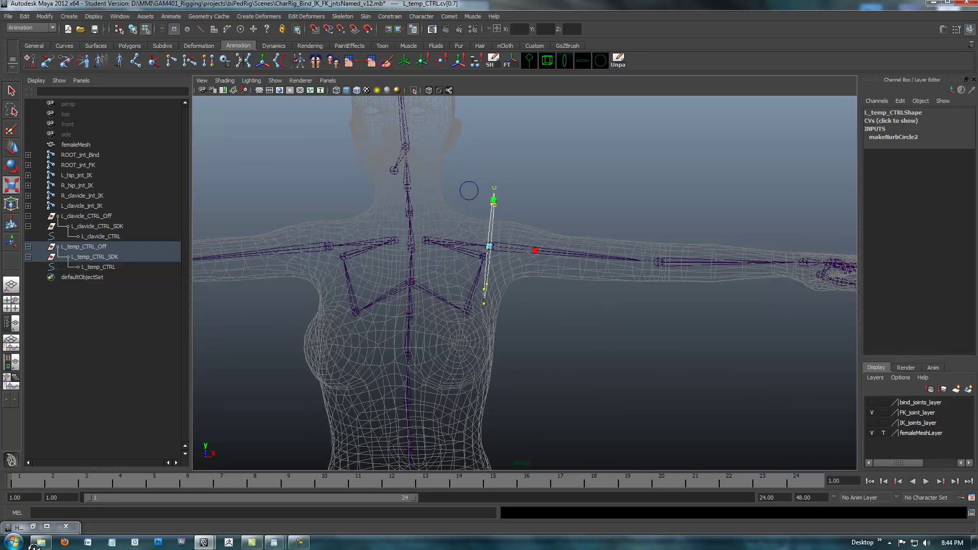
# - Move the circle's control vertices slightly outward along the upper arm, and return to object selection
pyautogui.press('w')
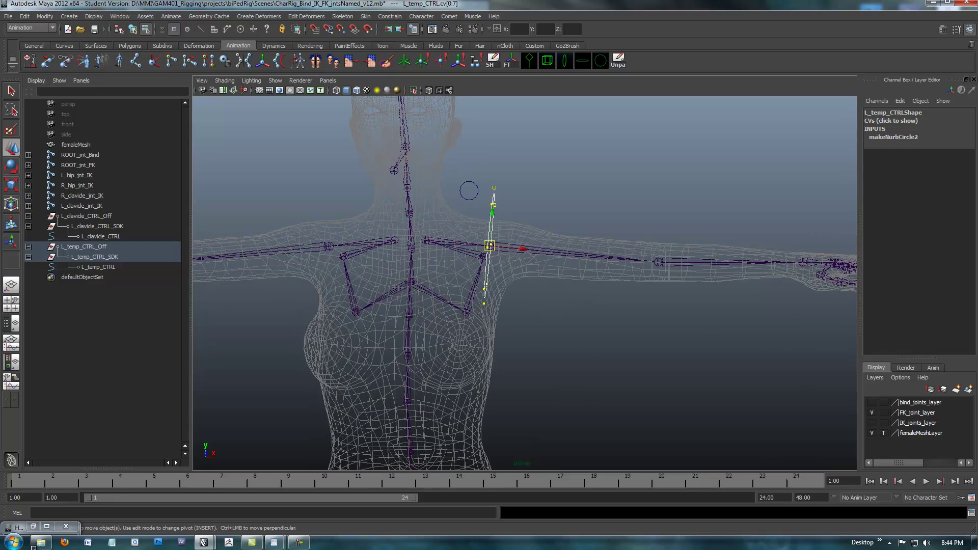
pyautogui.moveTo(521, 249)
pyautogui.mouseDown()
pyautogui.moveTo(529, 250)
pyautogui.moveTo(492, 263)
pyautogui.moveTo(544, 251)
pyautogui.moveTo(551, 286)
pyautogui.moveTo(548, 254)
pyautogui.moveTo(524, 254)
pyautogui.moveTo(544, 253)
pyautogui.moveTo(546, 240)
pyautogui.moveTo(572, 230)
pyautogui.moveTo(533, 256)
pyautogui.mouseUp()
pyautogui.press('F8')
# - Orient-constrain the left shoulder FK joint to L_temp_CTRL on all axes, with Maintain offset off
pyautogui.press('Down')
pyautogui.press('Down')
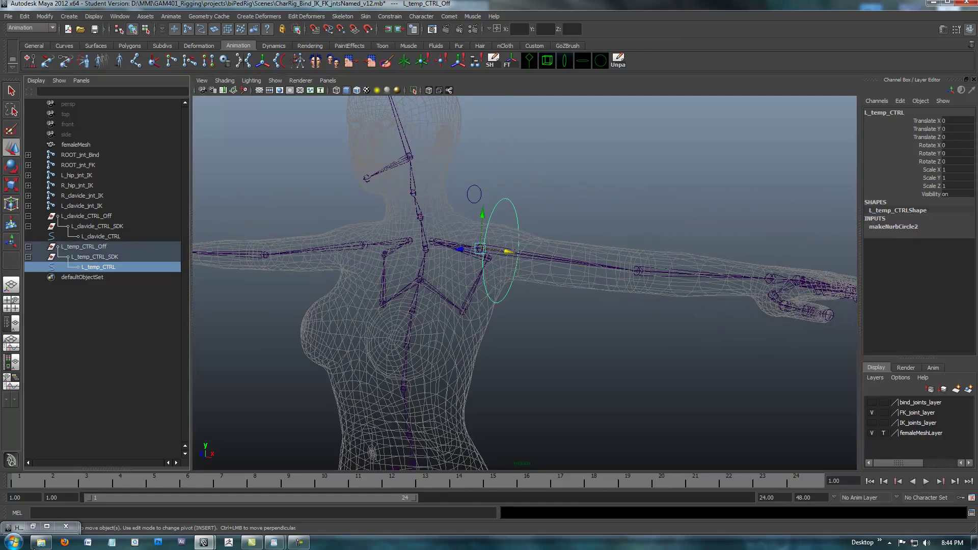
pyautogui.moveTo(530, 255)
pyautogui.keyDown('alt'); pyautogui.mouseDown()
pyautogui.moveTo(557, 254)
pyautogui.moveTo(543, 255)
pyautogui.mouseUp(); pyautogui.keyUp('alt')
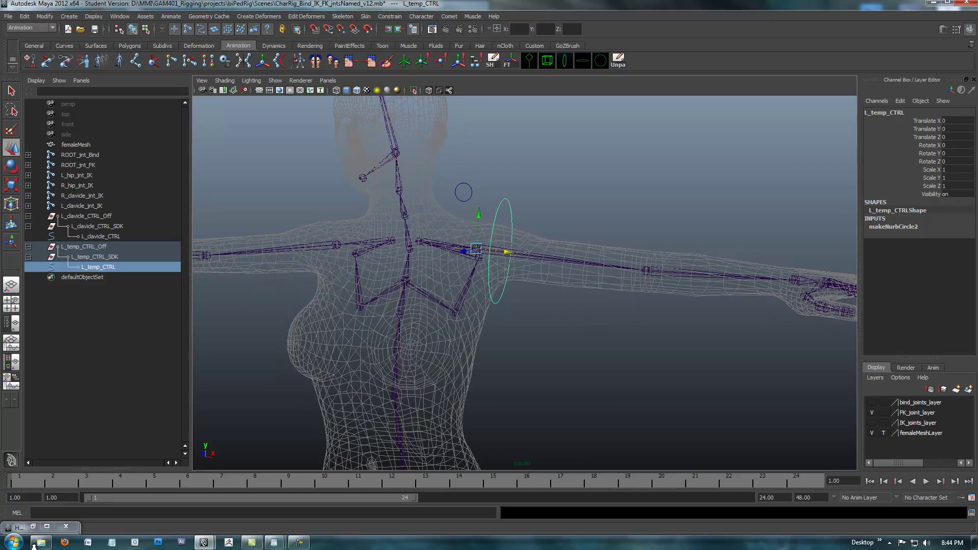
pyautogui.keyDown('alt'); pyautogui.moveTo(543, 255); pyautogui.dragTo(576, 256, button='right'); pyautogui.keyUp('alt')
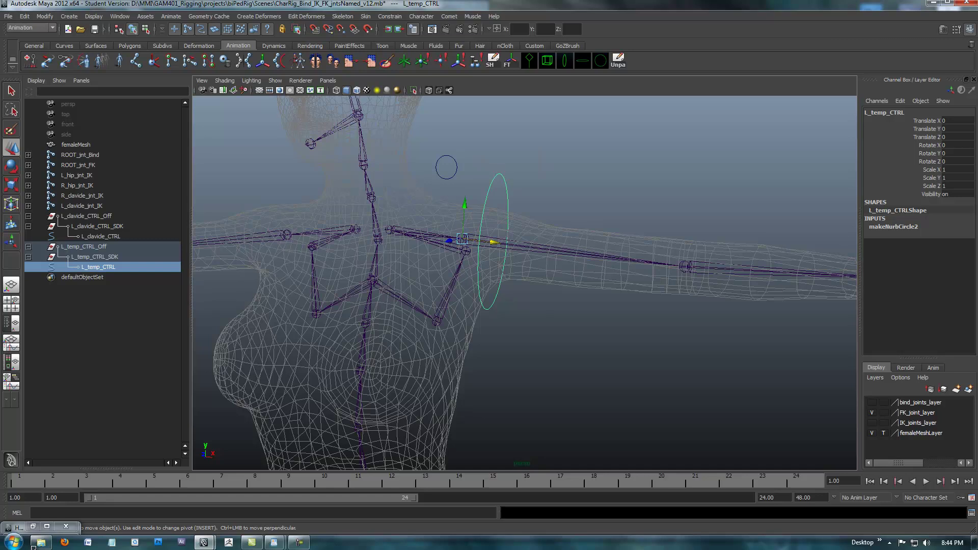
pyautogui.keyDown('shift'); pyautogui.click(586, 254); pyautogui.keyUp('shift')
pyautogui.keyDown('alt'); pyautogui.moveTo(601, 370); pyautogui.dragTo(616, 312, button='middle'); pyautogui.keyUp('alt')
pyautogui.keyDown('alt'); pyautogui.moveTo(616, 312); pyautogui.dragTo(601, 314, button='right'); pyautogui.keyUp('alt')
pyautogui.press('space')
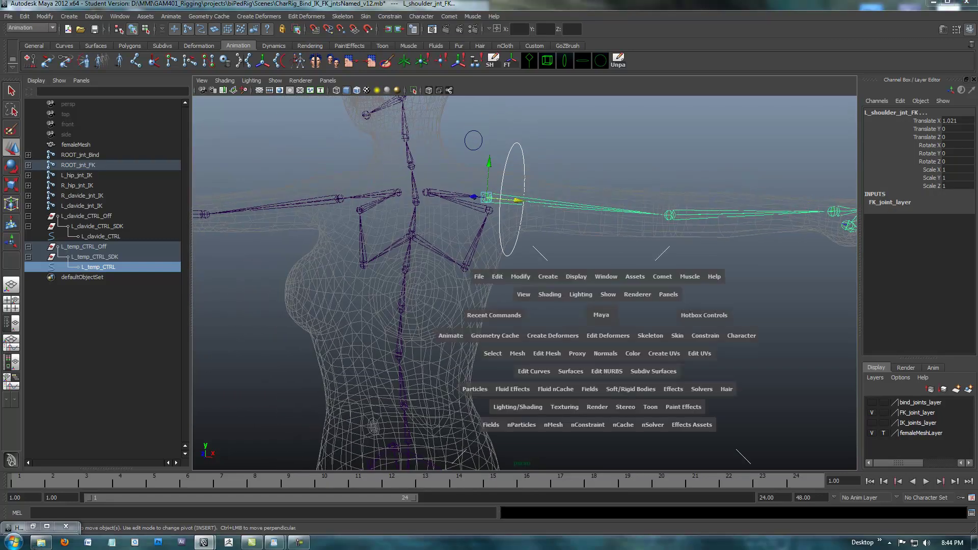
pyautogui.click(705, 335)
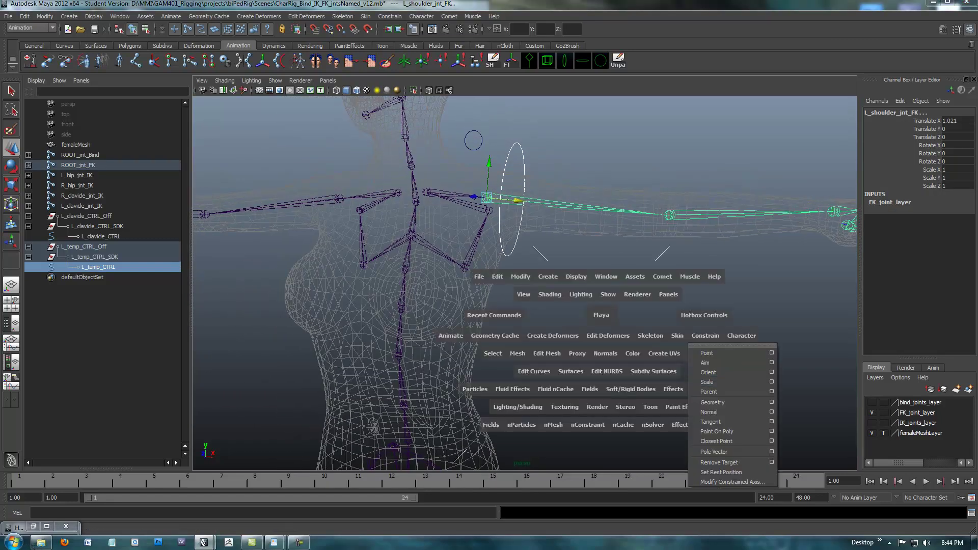
pyautogui.click(772, 372)
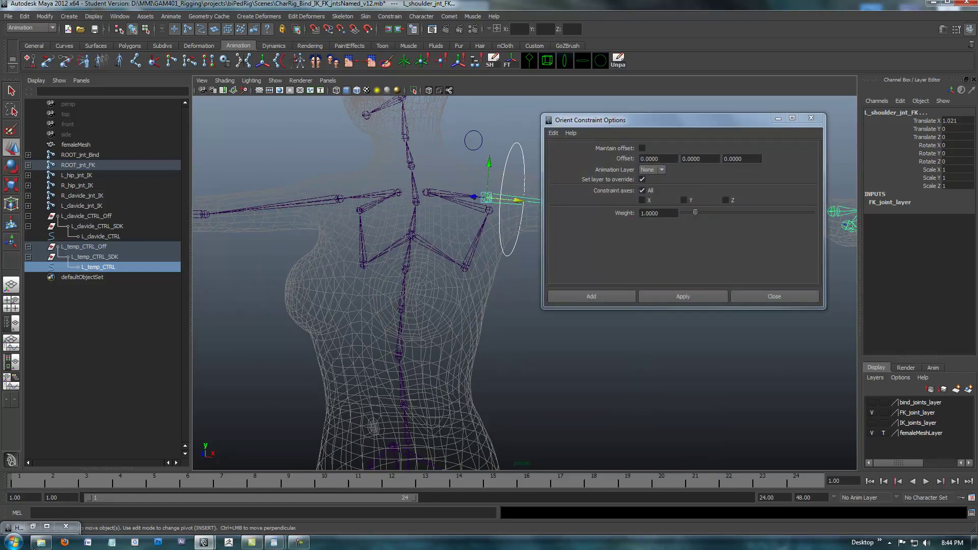
pyautogui.click(683, 296)
pyautogui.click(775, 297)
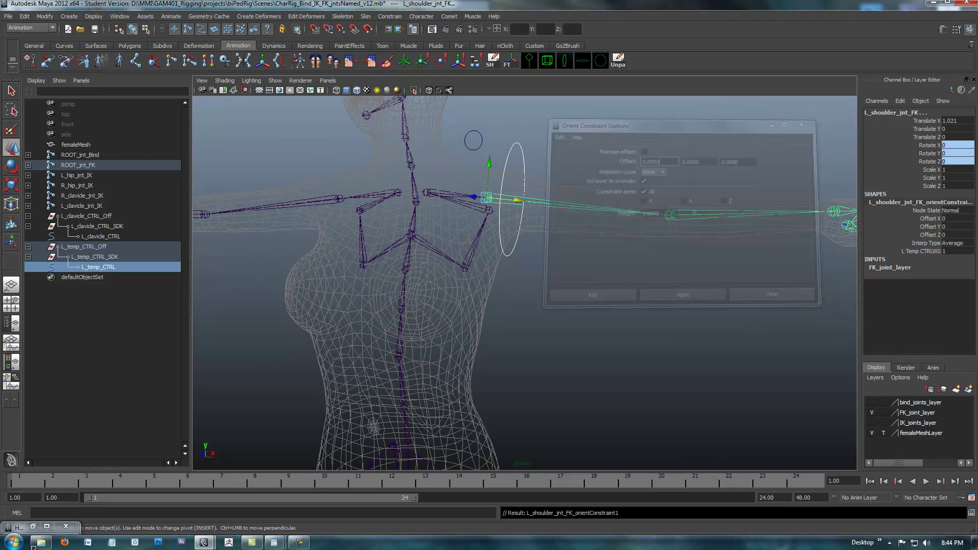
# - Lock and hide the Translate and Scale channels of L_temp_CTRL and the left shoulder FK joint, keeping the Rotate channels
pyautogui.keyDown('alt'); pyautogui.moveTo(713, 301); pyautogui.dragTo(704, 336, button='middle'); pyautogui.keyUp('alt')
pyautogui.moveTo(928, 186); pyautogui.dragTo(928, 121)
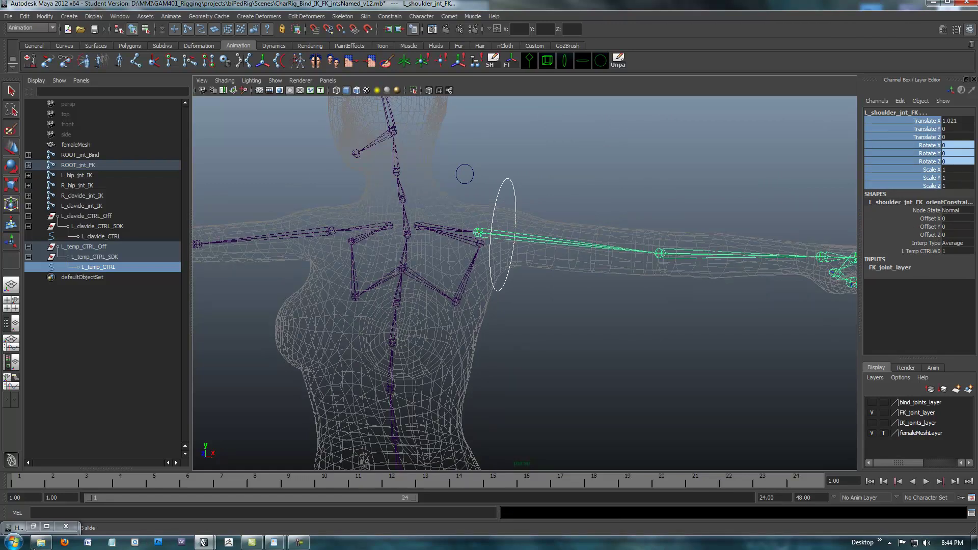
pyautogui.keyDown('ctrl'); pyautogui.click(928, 162); pyautogui.keyUp('ctrl')
pyautogui.keyDown('ctrl'); pyautogui.click(927, 153); pyautogui.keyUp('ctrl')
pyautogui.keyDown('ctrl'); pyautogui.click(928, 146); pyautogui.keyUp('ctrl')
pyautogui.rightClick(880, 174)
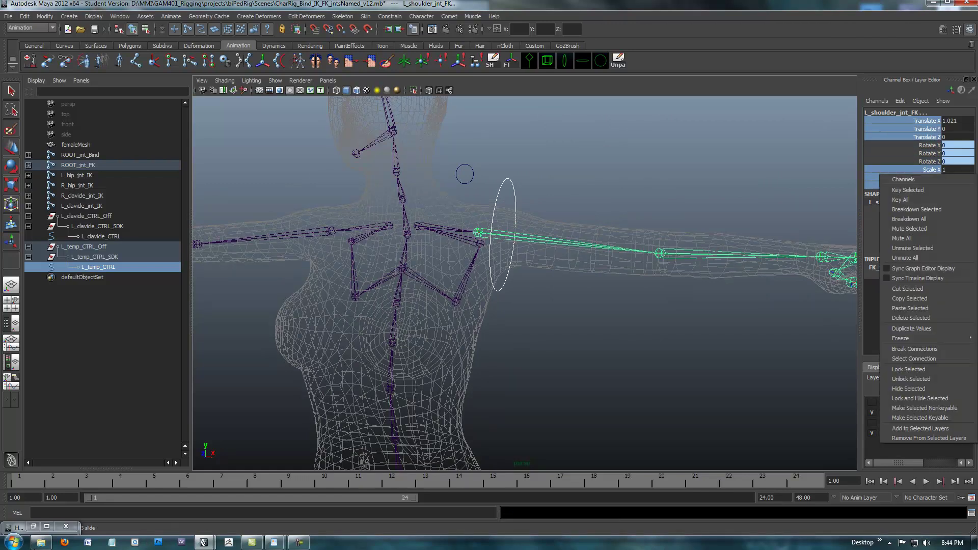
pyautogui.click(924, 398)
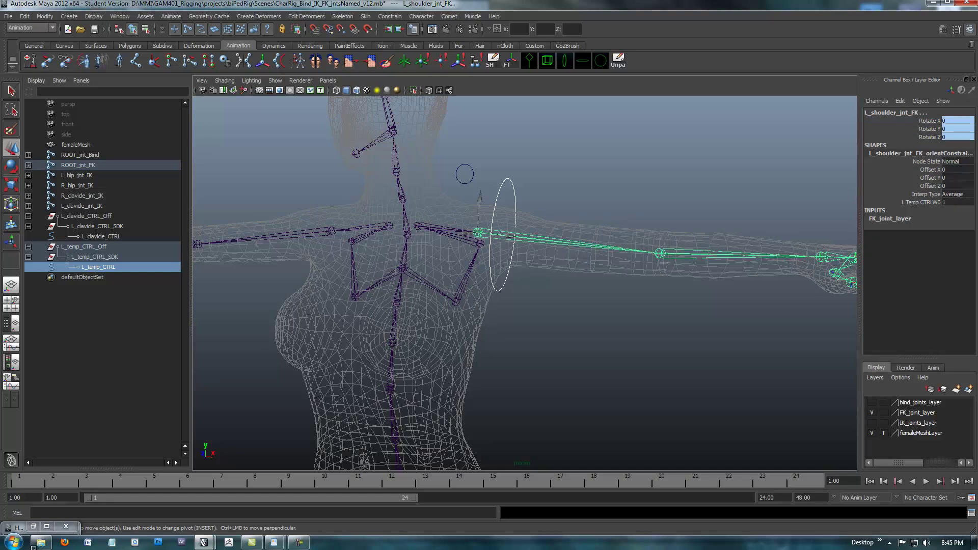
# - Select only L_temp_CTRL, test rotating the arm with its Rotate Y and Rotate X channels, and undo each test
pyautogui.keyDown('alt'); pyautogui.moveTo(561, 285); pyautogui.dragTo(495, 285, button='right'); pyautogui.keyUp('alt')
pyautogui.keyDown('alt'); pyautogui.moveTo(494, 285); pyautogui.dragTo(490, 304); pyautogui.keyUp('alt')
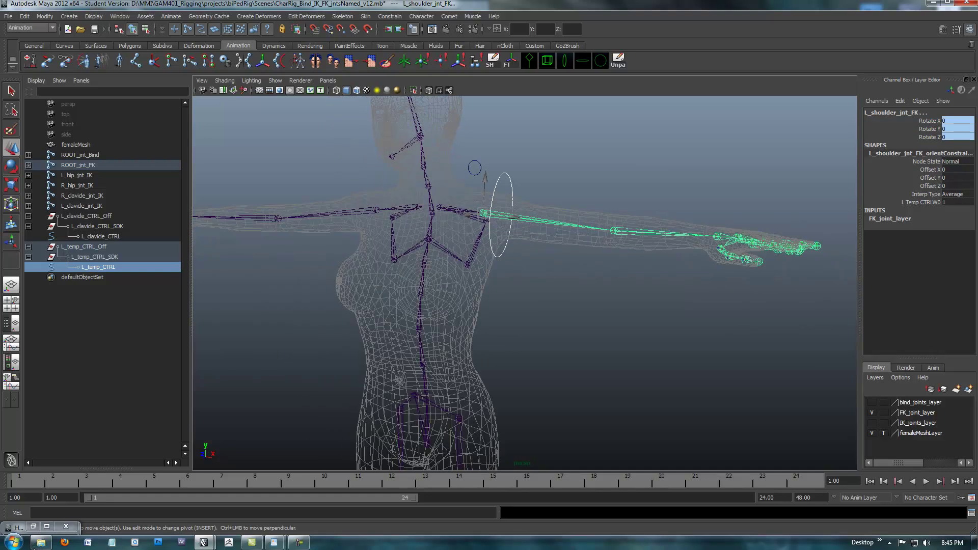
pyautogui.click(566, 311)
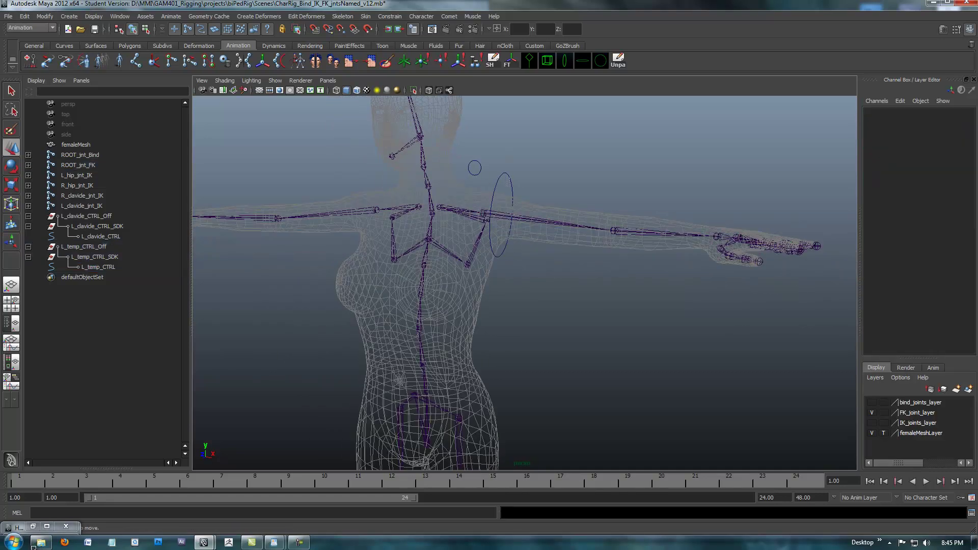
pyautogui.click(512, 219)
pyautogui.keyDown('alt'); pyautogui.moveTo(512, 220); pyautogui.dragTo(517, 250, button='middle'); pyautogui.keyUp('alt')
pyautogui.click(929, 129)
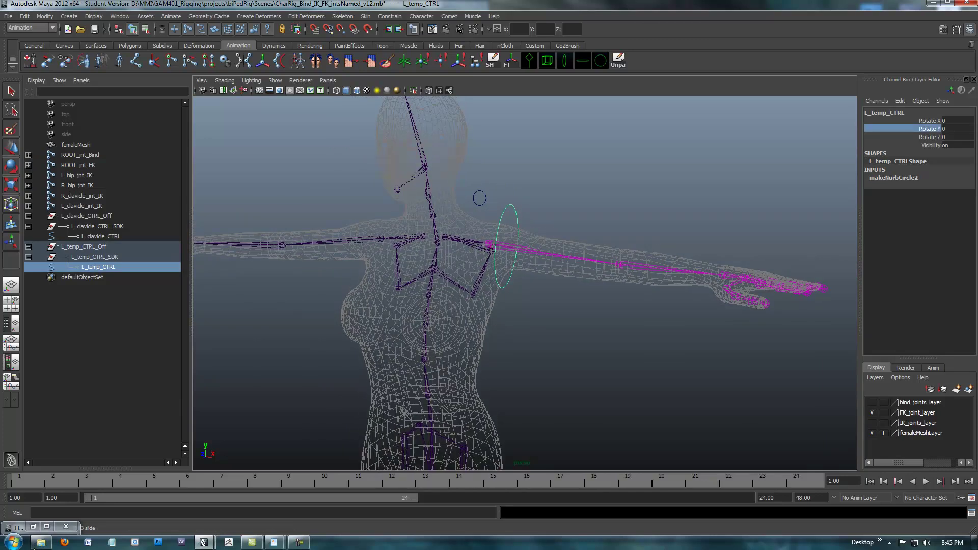
pyautogui.moveTo(637, 204)
pyautogui.mouseDown(button='middle')
pyautogui.moveTo(688, 204)
pyautogui.moveTo(607, 204)
pyautogui.moveTo(643, 204)
pyautogui.mouseUp(button='middle')
pyautogui.hotkey('ctrl', 'z')
pyautogui.click(929, 121)
pyautogui.hotkey('ctrl', 'z')
# - Test rotating the arm with the Rotate Z channel of L_temp_CTRL, undo it, and inspect the pose
pyautogui.keyDown('alt'); pyautogui.moveTo(643, 204); pyautogui.dragTo(597, 222); pyautogui.keyUp('alt')
pyautogui.click(929, 137)
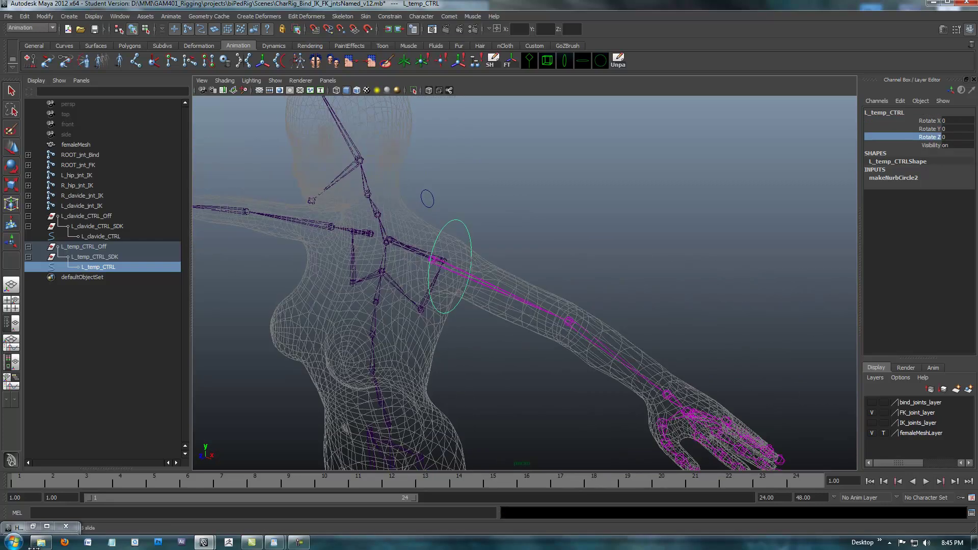
pyautogui.moveTo(637, 204)
pyautogui.mouseDown(button='middle')
pyautogui.moveTo(667, 204)
pyautogui.moveTo(630, 203)
pyautogui.mouseUp(button='middle')
pyautogui.hotkey('ctrl', 'z')
pyautogui.keyDown('alt'); pyautogui.moveTo(630, 203); pyautogui.dragTo(591, 204, button='right'); pyautogui.keyUp('alt')
pyautogui.keyDown('alt'); pyautogui.moveTo(592, 204); pyautogui.dragTo(614, 158, button='middle'); pyautogui.keyUp('alt')
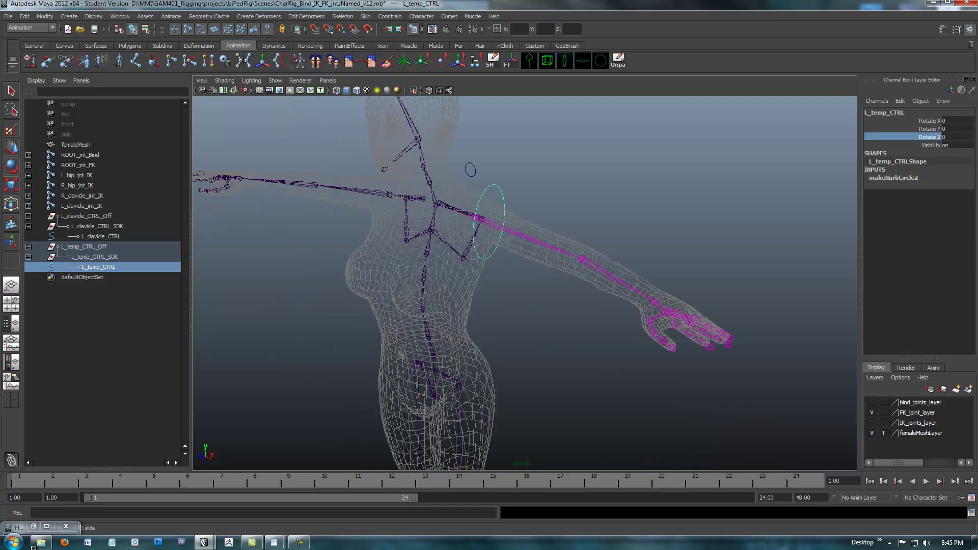
pyautogui.keyDown('alt'); pyautogui.moveTo(614, 158); pyautogui.dragTo(607, 180, button='middle'); pyautogui.keyUp('alt')
pyautogui.keyDown('alt'); pyautogui.moveTo(607, 180); pyautogui.dragTo(618, 162); pyautogui.keyUp('alt')
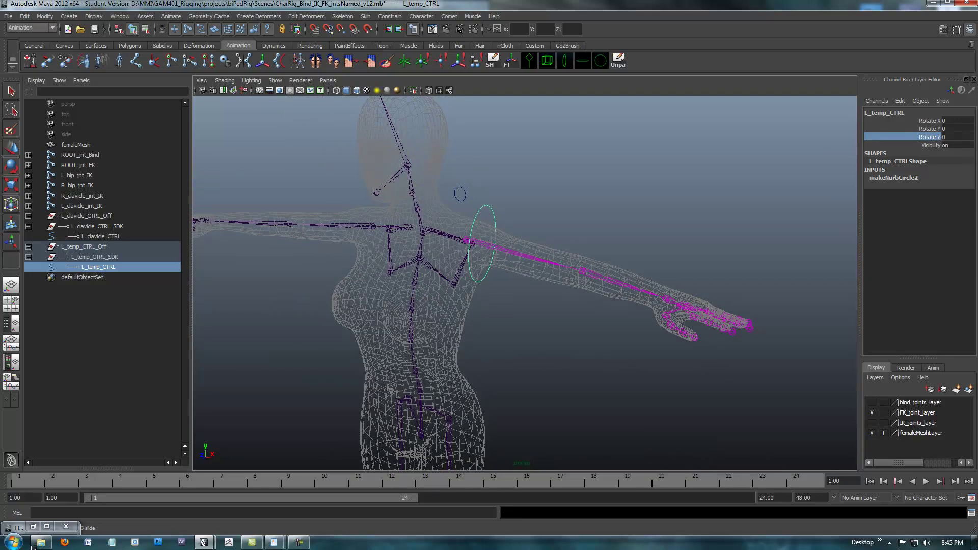
# - Undo the channel locking and the all-axes orient constraint, back to only L_temp_CTRL being selected
pyautogui.hotkey('ctrl', 'z')
pyautogui.hotkey('ctrl', 'z')
pyautogui.hotkey('ctrl', 'z')
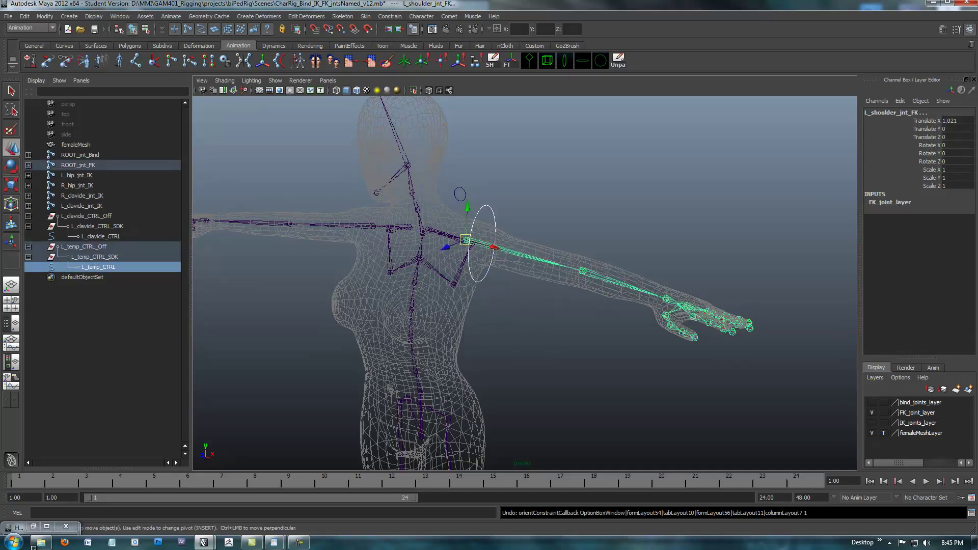
pyautogui.keyDown('alt'); pyautogui.moveTo(617, 162); pyautogui.dragTo(630, 156, button='middle'); pyautogui.keyUp('alt')
pyautogui.keyDown('alt'); pyautogui.moveTo(630, 156); pyautogui.dragTo(640, 145); pyautogui.keyUp('alt')
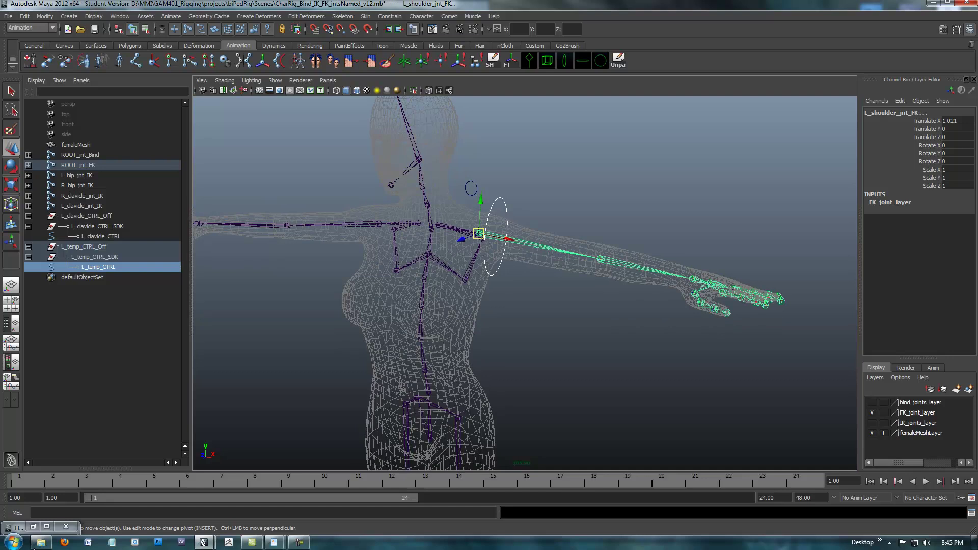
pyautogui.hotkey('ctrl', 'z')
pyautogui.hotkey('shift', 'z')
pyautogui.hotkey('ctrl', 'z')
pyautogui.press('e')
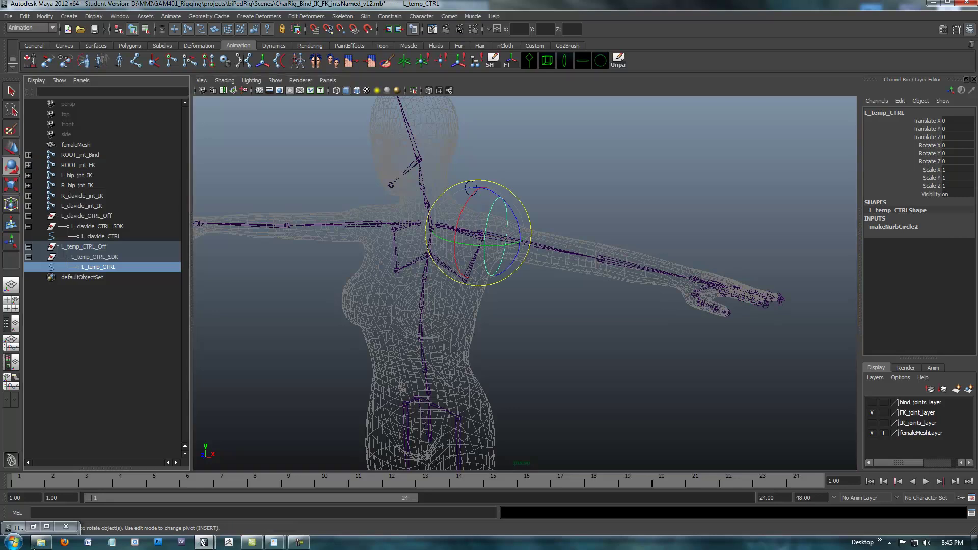
# - Orient-constrain the left shoulder FK joint to L_temp_CTRL on the Y and Z axes only, with Maintain offset off
pyautogui.keyDown('shift'); pyautogui.click(549, 248); pyautogui.keyUp('shift')
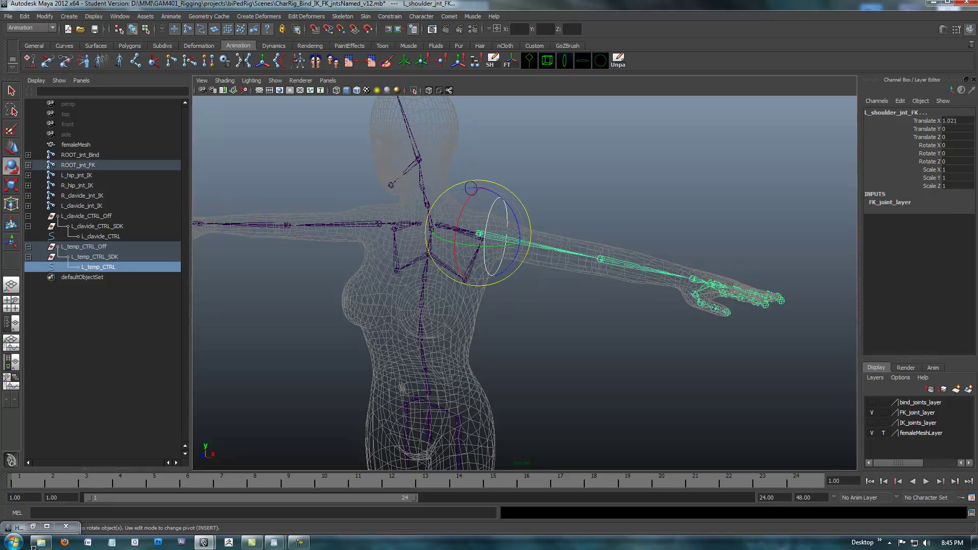
pyautogui.keyDown('alt'); pyautogui.moveTo(549, 306); pyautogui.dragTo(489, 309); pyautogui.keyUp('alt')
pyautogui.keyDown('alt'); pyautogui.moveTo(489, 308); pyautogui.dragTo(515, 308, button='middle'); pyautogui.keyUp('alt')
pyautogui.keyDown('alt'); pyautogui.moveTo(515, 308); pyautogui.dragTo(540, 309, button='right'); pyautogui.keyUp('alt')
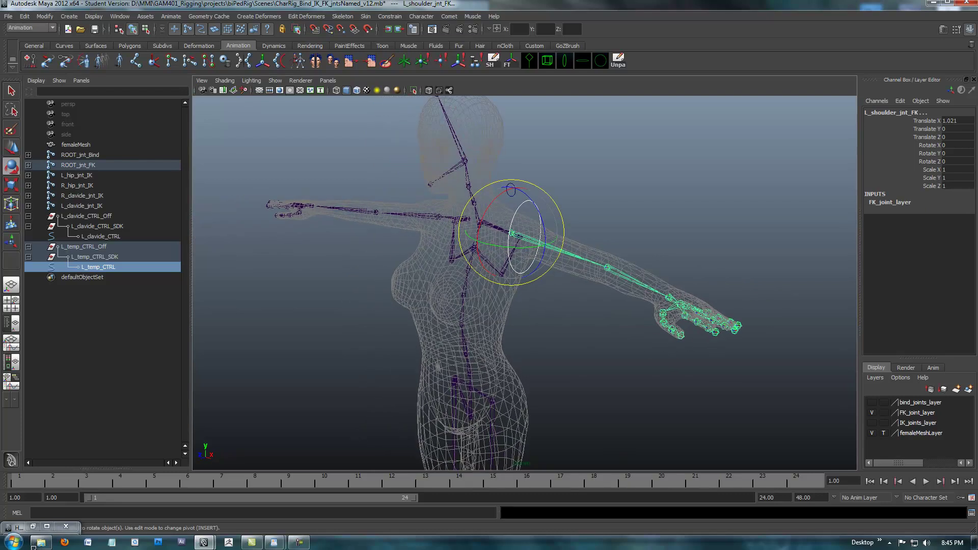
pyautogui.keyDown('alt'); pyautogui.moveTo(541, 308); pyautogui.dragTo(535, 278, button='middle'); pyautogui.keyUp('alt')
pyautogui.press('space')
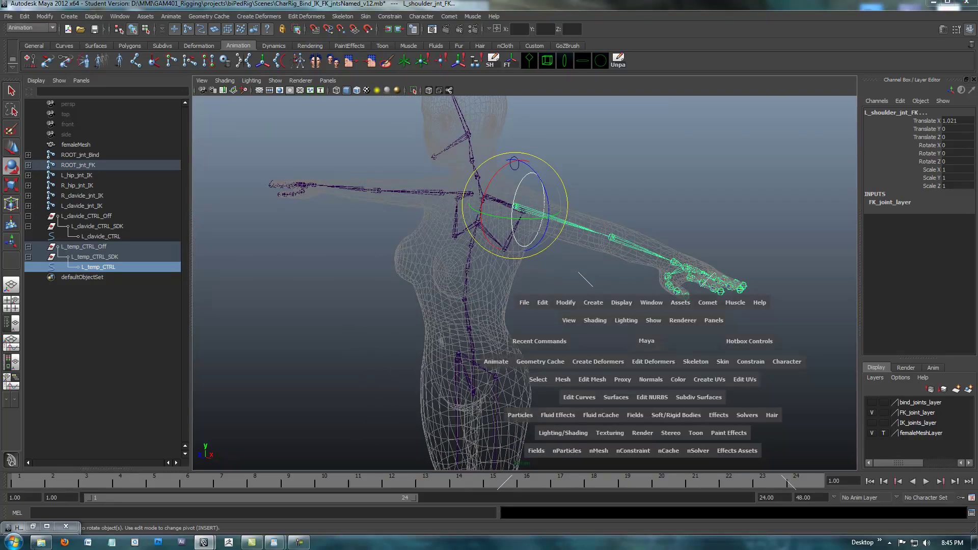
pyautogui.click(751, 362)
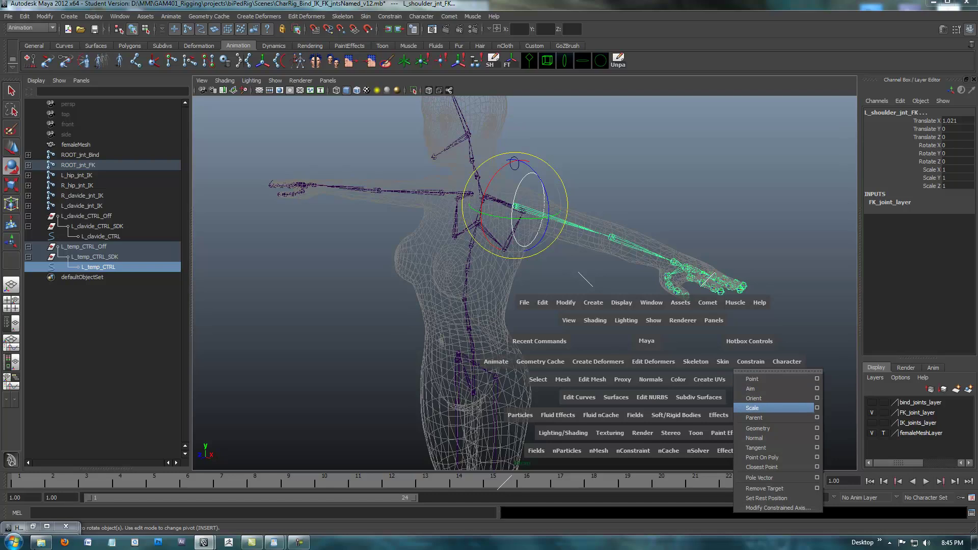
pyautogui.click(817, 398)
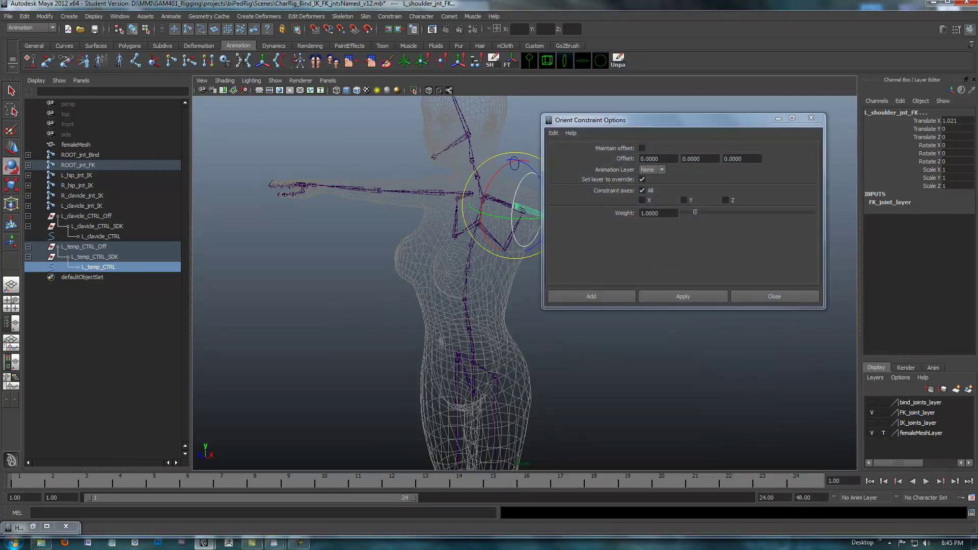
pyautogui.click(726, 200)
pyautogui.click(683, 296)
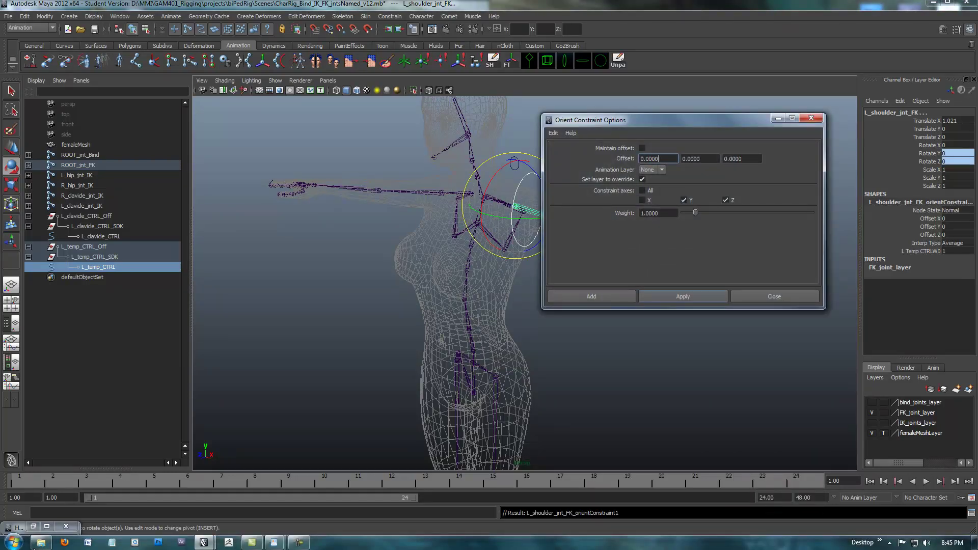
pyautogui.click(812, 118)
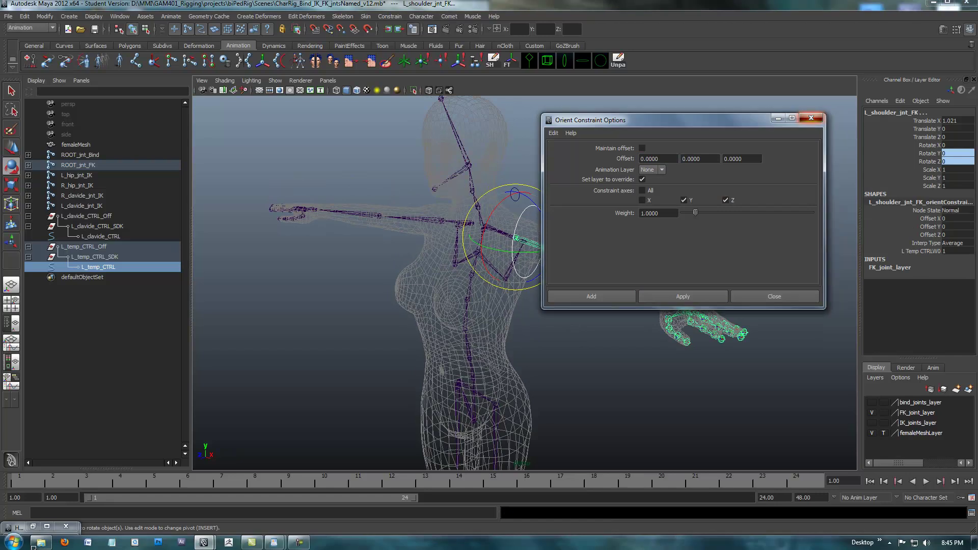
# - Lock and hide all Translate, Scale and Rotate X channels of the selected control and joint, keeping Rotate Y and Z
pyautogui.moveTo(927, 186); pyautogui.dragTo(928, 121)
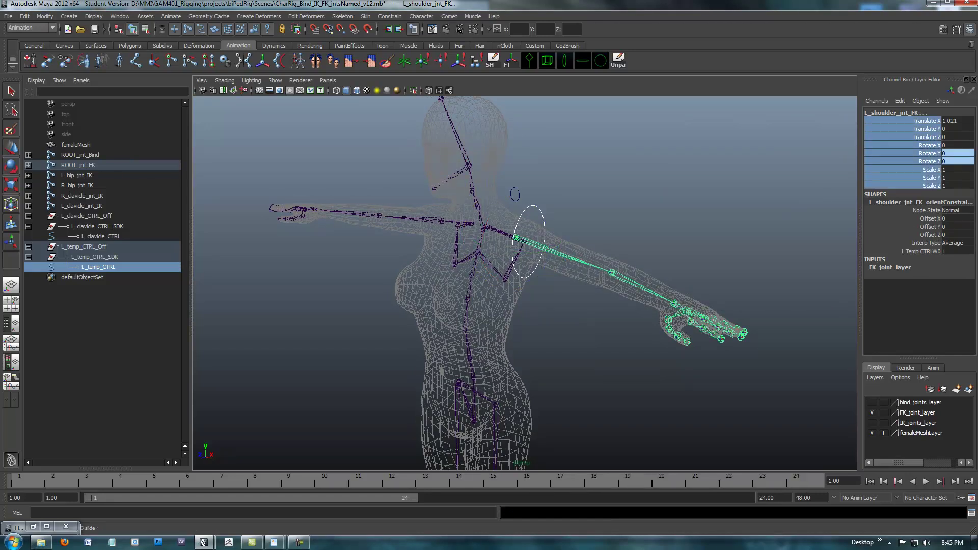
pyautogui.keyDown('ctrl'); pyautogui.click(927, 154); pyautogui.keyUp('ctrl')
pyautogui.keyDown('ctrl'); pyautogui.click(927, 161); pyautogui.keyUp('ctrl')
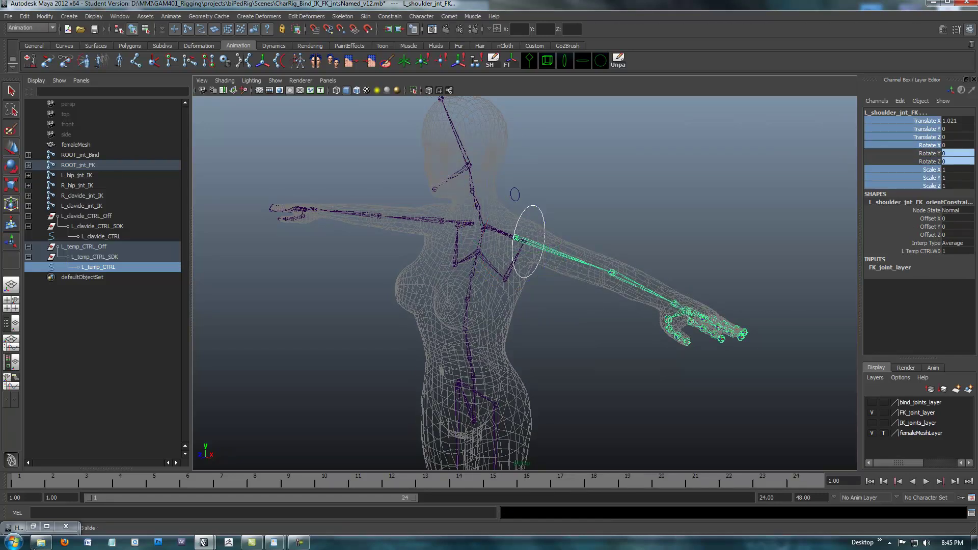
pyautogui.rightClick(882, 189)
pyautogui.click(920, 413)
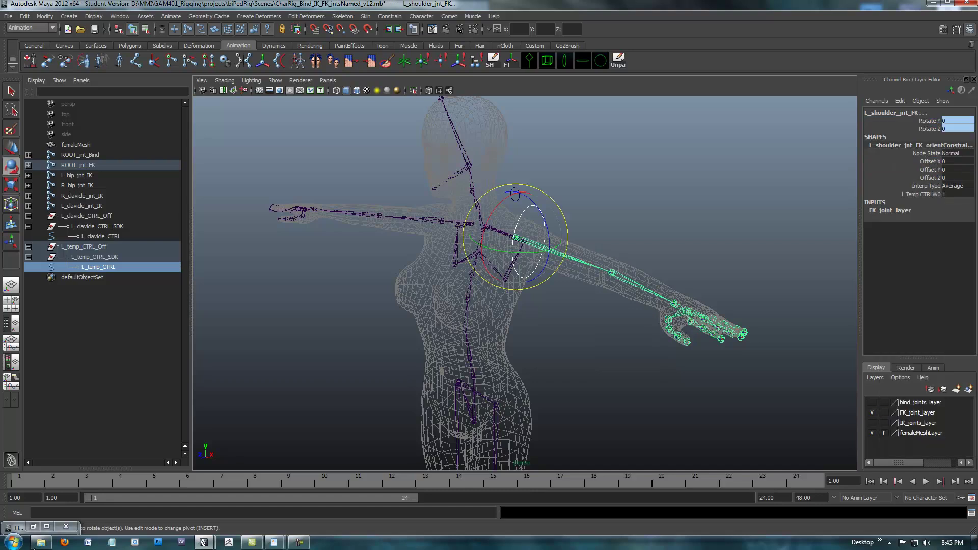
# - Test the Rotate Y and Rotate Z channels of the selected control and joint, and undo each test
pyautogui.click(930, 121)
pyautogui.moveTo(525, 283); pyautogui.dragTo(576, 282, button='middle')
pyautogui.hotkey('ctrl', 'z')
pyautogui.click(930, 129)
pyautogui.hotkey('ctrl', 'z')
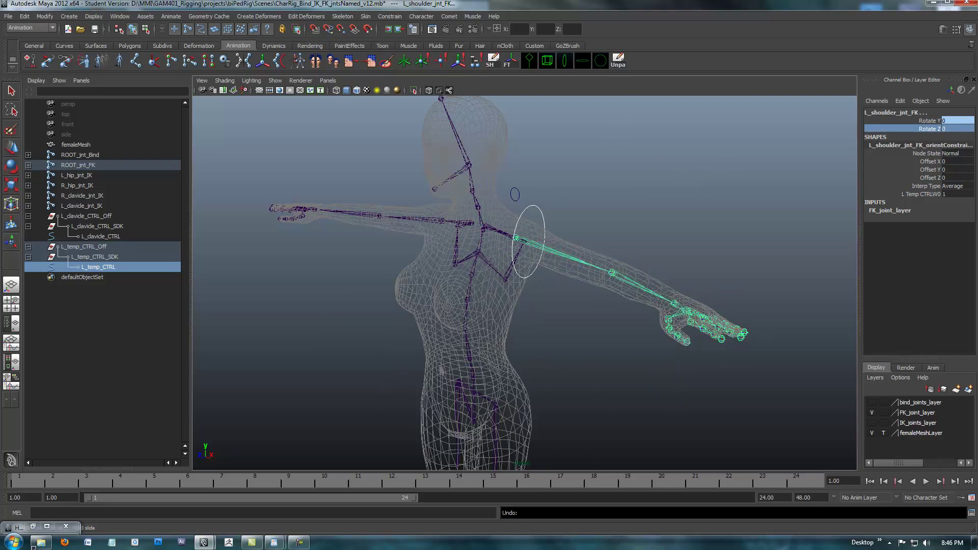
pyautogui.keyDown('alt'); pyautogui.moveTo(576, 283); pyautogui.dragTo(489, 282, button='right'); pyautogui.keyUp('alt')
pyautogui.keyDown('alt'); pyautogui.moveTo(489, 283); pyautogui.dragTo(530, 283); pyautogui.keyUp('alt')
pyautogui.keyDown('alt'); pyautogui.moveTo(530, 283); pyautogui.dragTo(607, 283, button='right'); pyautogui.keyUp('alt')
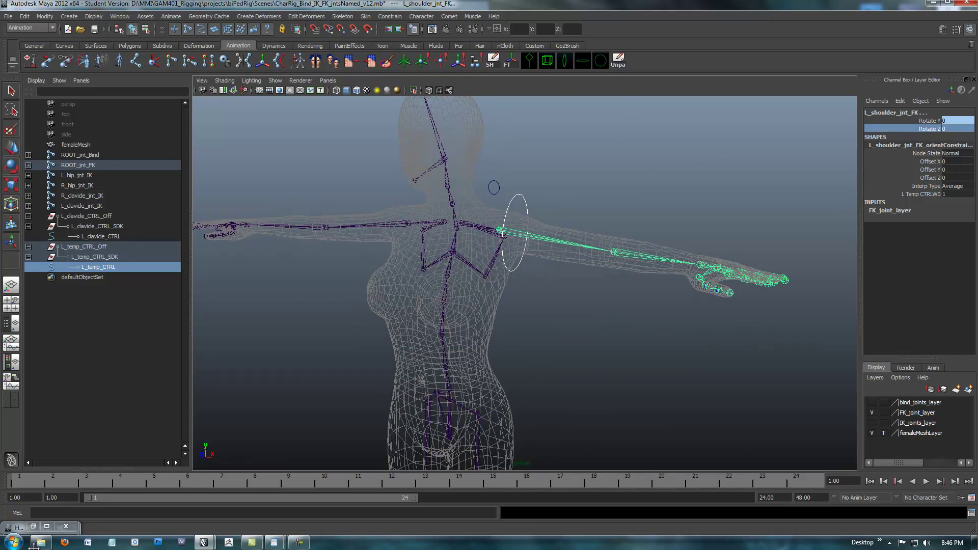
pyautogui.keyDown('alt'); pyautogui.moveTo(606, 283); pyautogui.dragTo(565, 279, button='middle'); pyautogui.keyUp('alt')
pyautogui.keyDown('alt'); pyautogui.moveTo(565, 278); pyautogui.dragTo(525, 279, button='right'); pyautogui.keyUp('alt')
pyautogui.keyDown('alt'); pyautogui.moveTo(525, 279); pyautogui.dragTo(536, 294, button='middle'); pyautogui.keyUp('alt')
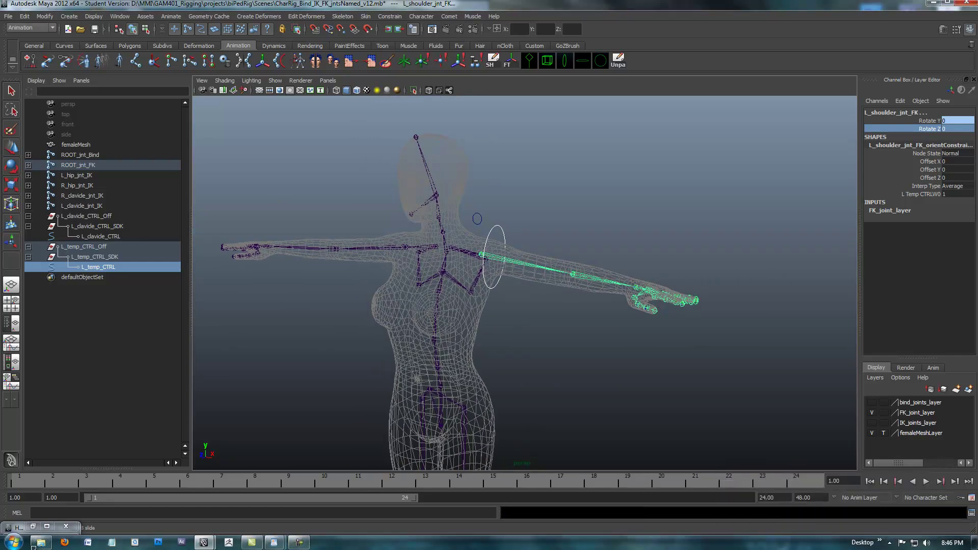
# - Create a new left temp control circle with its SDK and offset groups, and expand its whole hierarchy
pyautogui.keyDown('alt'); pyautogui.moveTo(525, 283); pyautogui.dragTo(468, 303); pyautogui.keyUp('alt')
pyautogui.keyDown('alt'); pyautogui.moveTo(468, 303); pyautogui.dragTo(524, 304, button='right'); pyautogui.keyUp('alt')
pyautogui.keyDown('alt'); pyautogui.moveTo(525, 304); pyautogui.dragTo(500, 305, button='middle'); pyautogui.keyUp('alt')
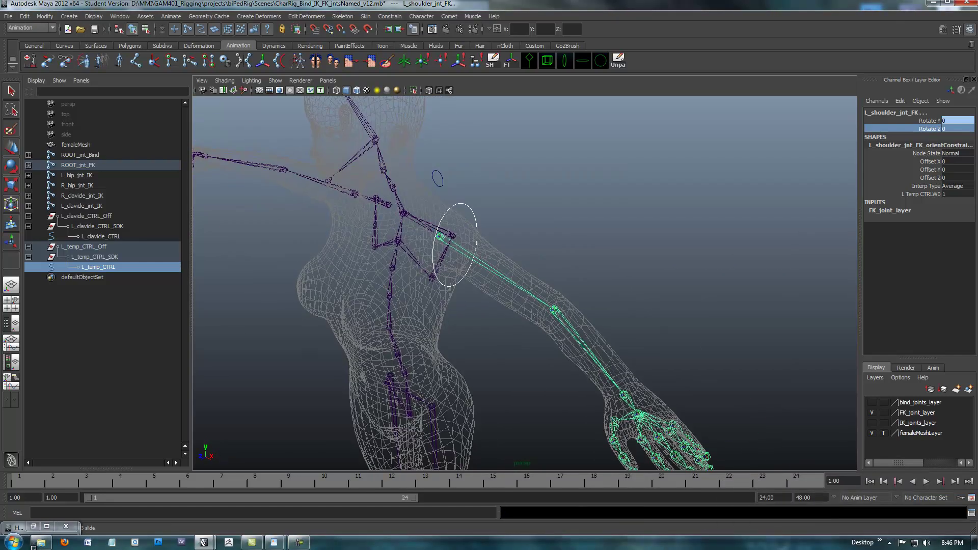
pyautogui.keyDown('alt'); pyautogui.moveTo(500, 305); pyautogui.dragTo(512, 289); pyautogui.keyUp('alt')
pyautogui.keyDown('alt'); pyautogui.moveTo(511, 289); pyautogui.dragTo(543, 290, button='right'); pyautogui.keyUp('alt')
pyautogui.keyDown('alt'); pyautogui.moveTo(543, 291); pyautogui.dragTo(524, 270, button='middle'); pyautogui.keyUp('alt')
pyautogui.keyDown('alt'); pyautogui.moveTo(524, 270); pyautogui.dragTo(536, 256); pyautogui.keyUp('alt')
pyautogui.keyDown('alt'); pyautogui.moveTo(536, 255); pyautogui.dragTo(558, 257, button='right'); pyautogui.keyUp('alt')
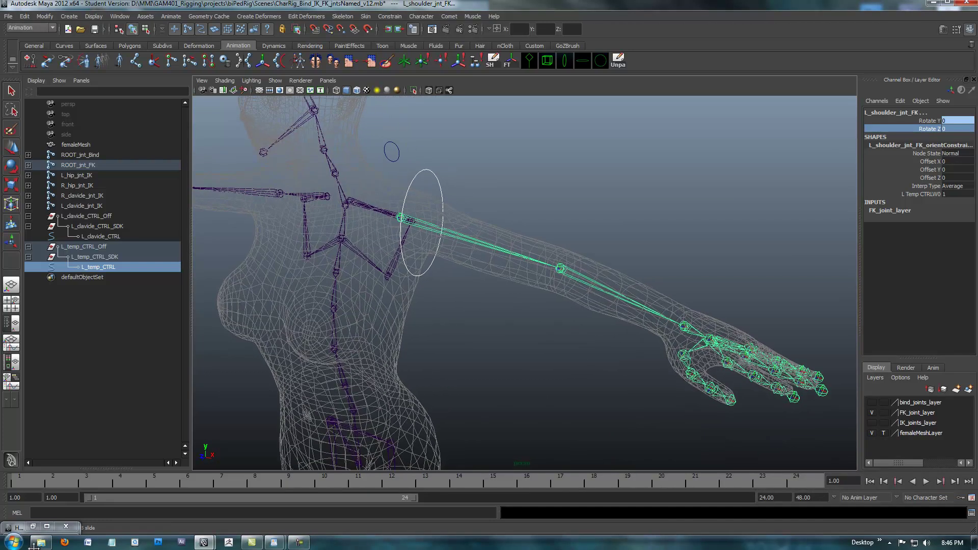
pyautogui.keyDown('alt'); pyautogui.moveTo(559, 256); pyautogui.dragTo(556, 275, button='middle'); pyautogui.keyUp('alt')
pyautogui.moveTo(489, 333); pyautogui.dragTo(497, 346)
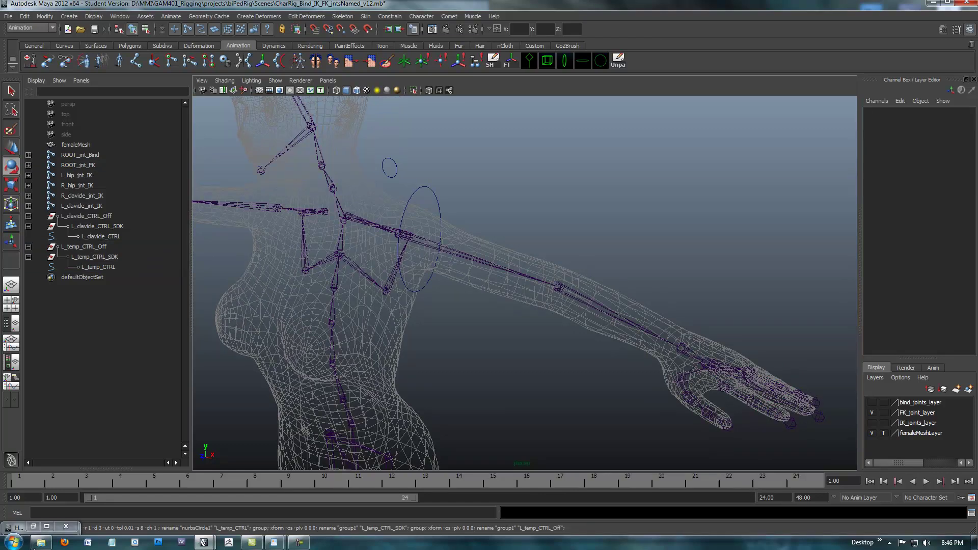
pyautogui.click(564, 61)
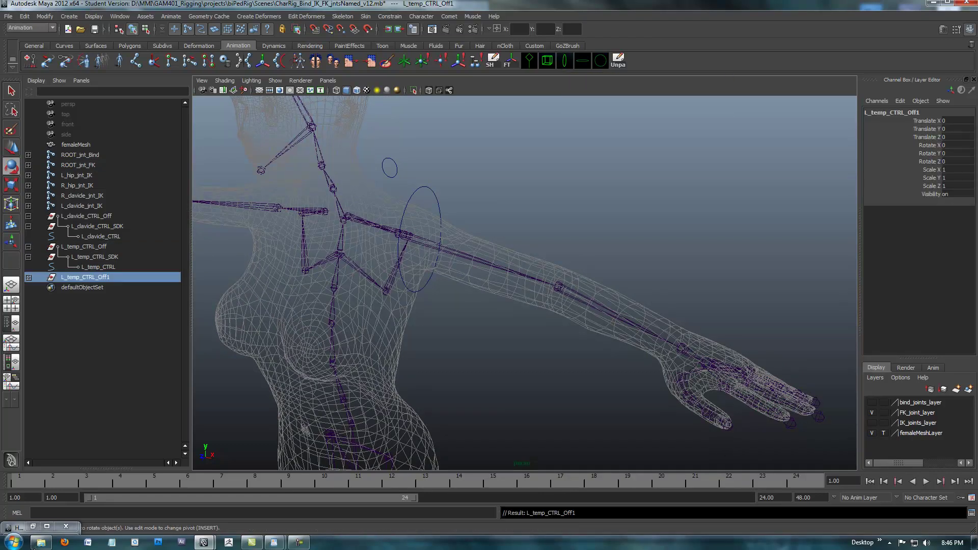
pyautogui.keyDown('shift'); pyautogui.click(29, 278); pyautogui.keyUp('shift')
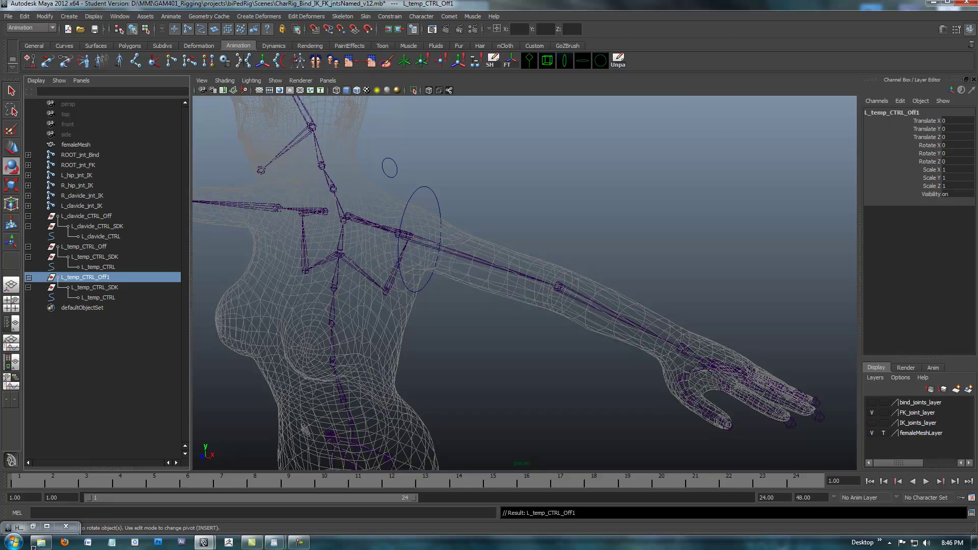
# - Parent L_temp_CTRL_Off1 under the left elbow FK joint and set its Translate and Rotate channels to 0
pyautogui.keyDown('shift'); pyautogui.click(559, 286); pyautogui.keyUp('shift')
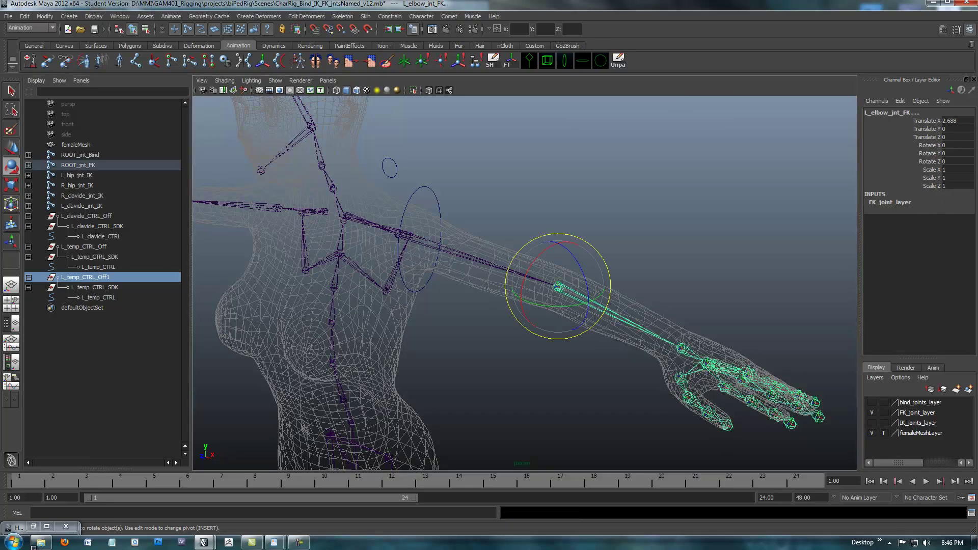
pyautogui.press('p')
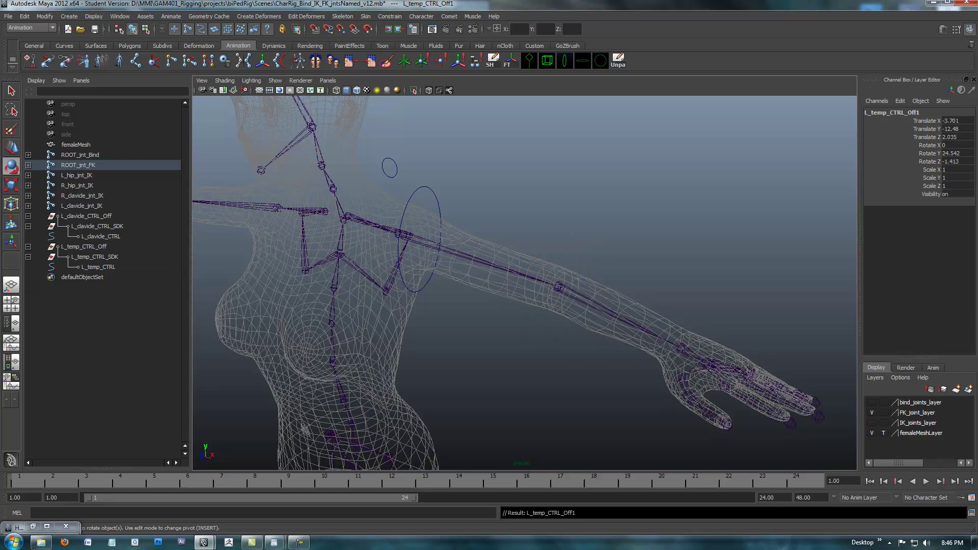
pyautogui.moveTo(958, 161); pyautogui.dragTo(958, 121)
pyautogui.write('0')
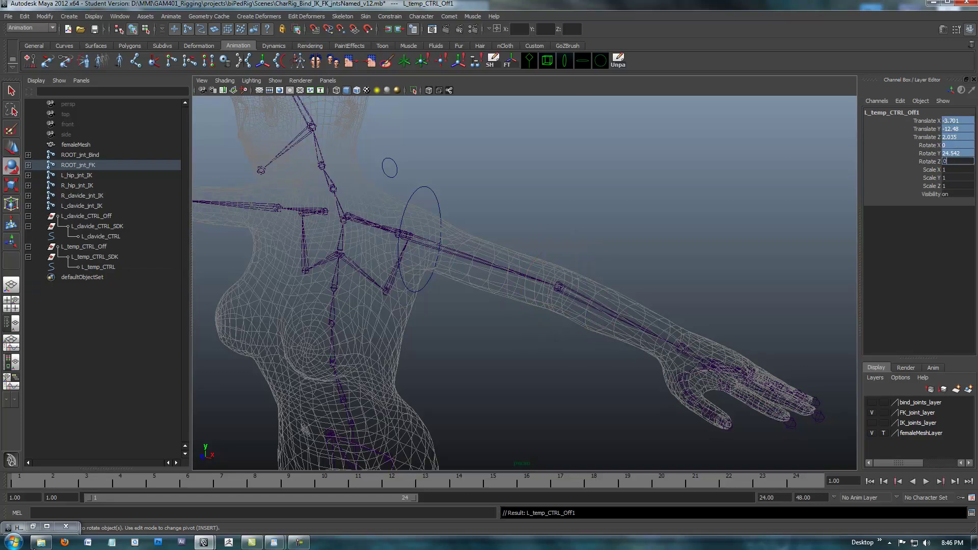
pyautogui.press('Return')
# - Rename the L_temp_CTRL curve at the left shoulder to L_elbow_CTRL
pyautogui.keyDown('alt'); pyautogui.moveTo(509, 286); pyautogui.dragTo(570, 255); pyautogui.keyUp('alt')
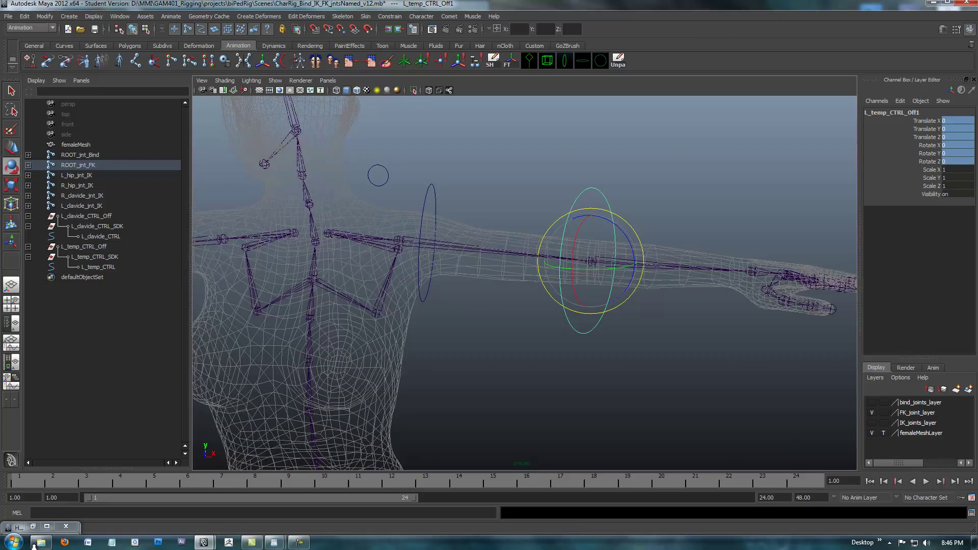
pyautogui.keyDown('alt'); pyautogui.moveTo(570, 254); pyautogui.dragTo(622, 255, button='right'); pyautogui.keyUp('alt')
pyautogui.keyDown('alt'); pyautogui.moveTo(622, 254); pyautogui.dragTo(578, 224, button='middle'); pyautogui.keyUp('alt')
pyautogui.keyDown('alt'); pyautogui.moveTo(578, 225); pyautogui.dragTo(556, 280); pyautogui.keyUp('alt')
pyautogui.keyDown('alt'); pyautogui.moveTo(556, 280); pyautogui.dragTo(500, 280, button='right'); pyautogui.keyUp('alt')
pyautogui.keyDown('alt'); pyautogui.moveTo(499, 280); pyautogui.dragTo(500, 271, button='middle'); pyautogui.keyUp('alt')
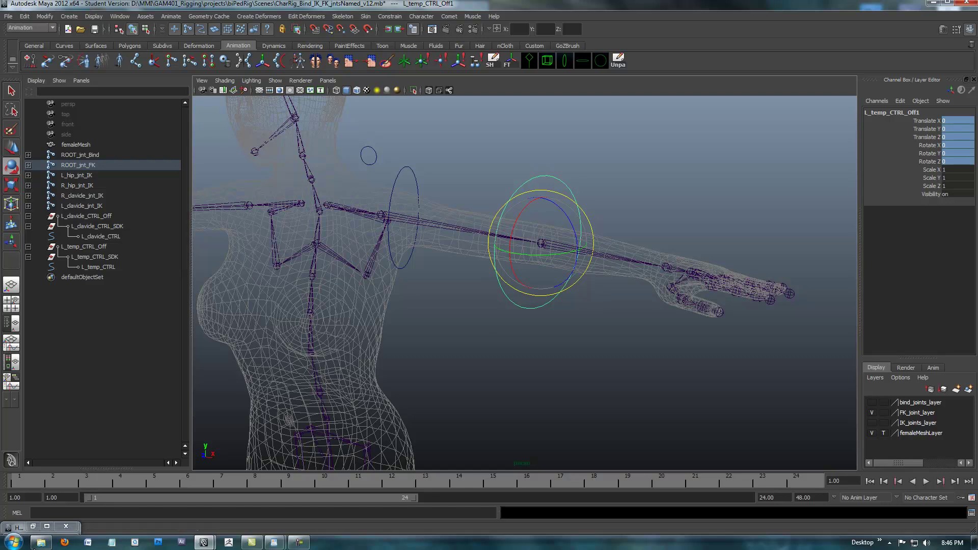
pyautogui.doubleClick(99, 267)
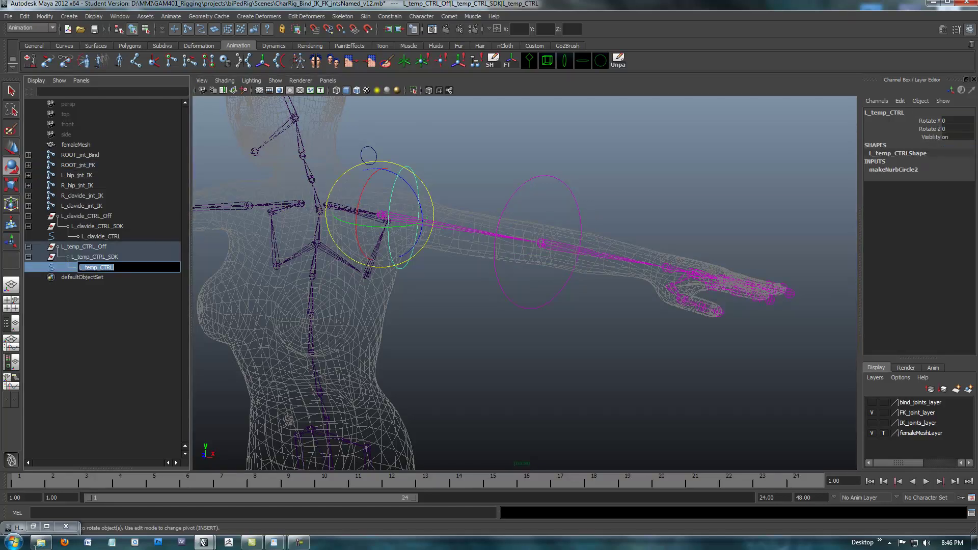
pyautogui.moveTo(96, 268); pyautogui.dragTo(85, 267)
pyautogui.click(97, 268)
pyautogui.write('elbow')
pyautogui.press('Return')
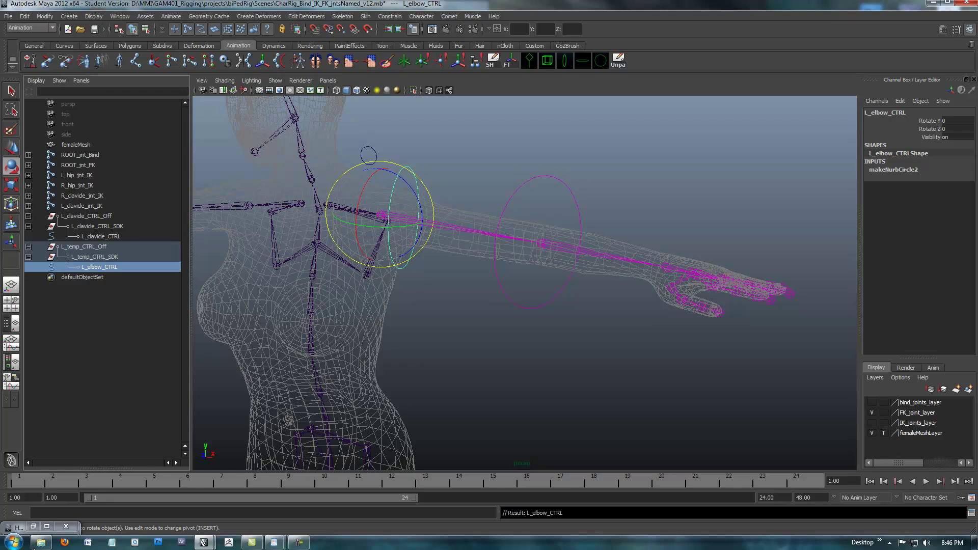
# - Rename that control's parent groups to L_elbow_CTRL_SDK and L_elbow_CTRL_Off, and select the L_elbow_CTRL curve for rotation
pyautogui.doubleClick(97, 267)
pyautogui.moveTo(99, 267); pyautogui.dragTo(85, 267)
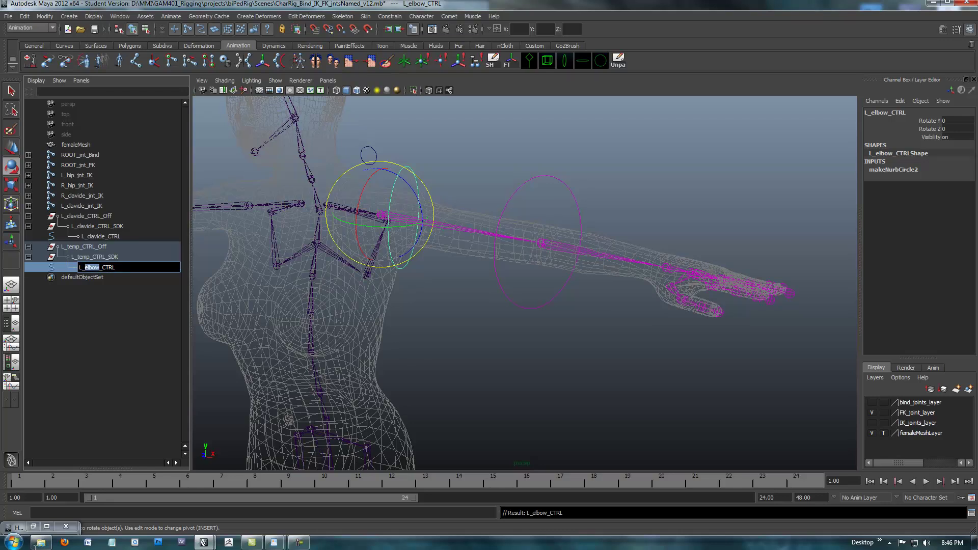
pyautogui.click(94, 258)
pyautogui.doubleClick(94, 258)
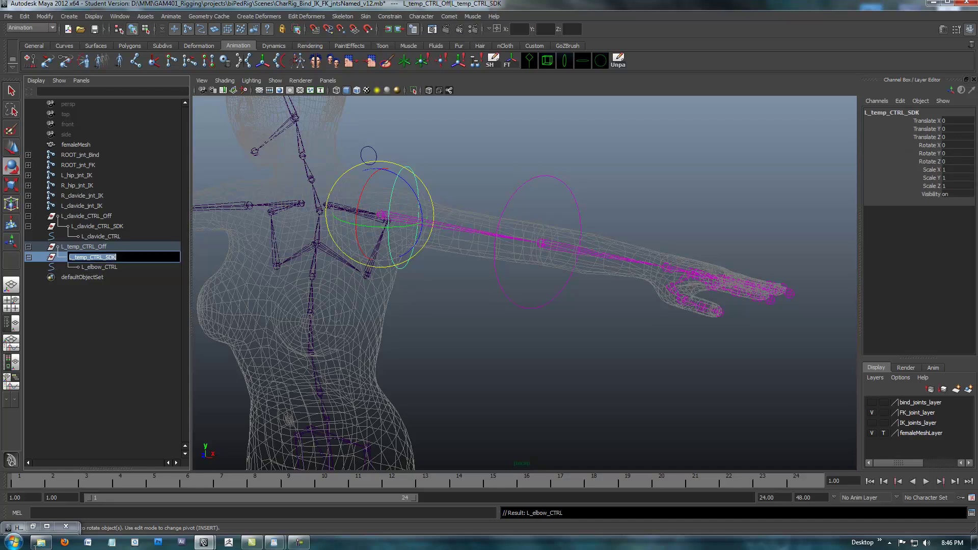
pyautogui.moveTo(88, 257); pyautogui.dragTo(75, 257)
pyautogui.write('elbow')
pyautogui.click(84, 247)
pyautogui.doubleClick(84, 247)
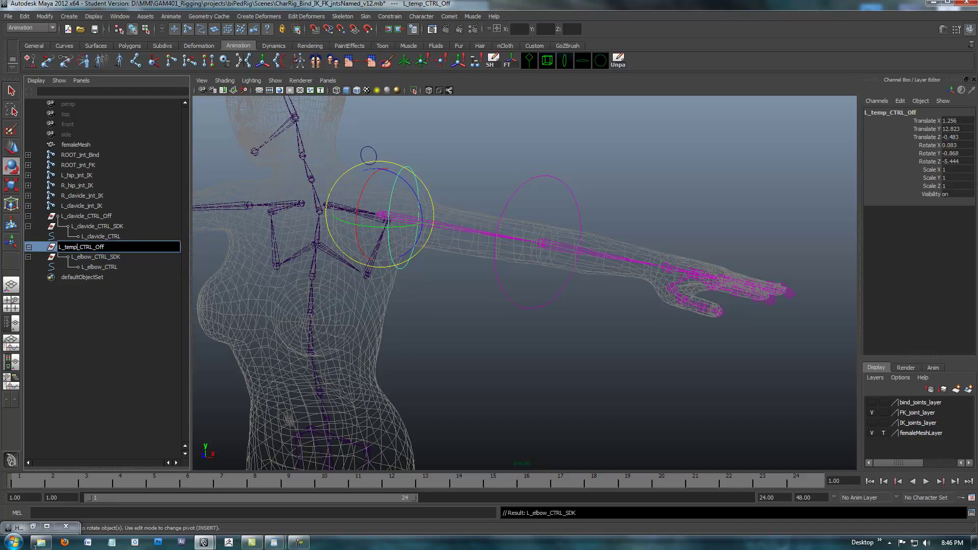
pyautogui.moveTo(80, 247); pyautogui.dragTo(65, 248)
pyautogui.write('elbow')
pyautogui.press('Return')
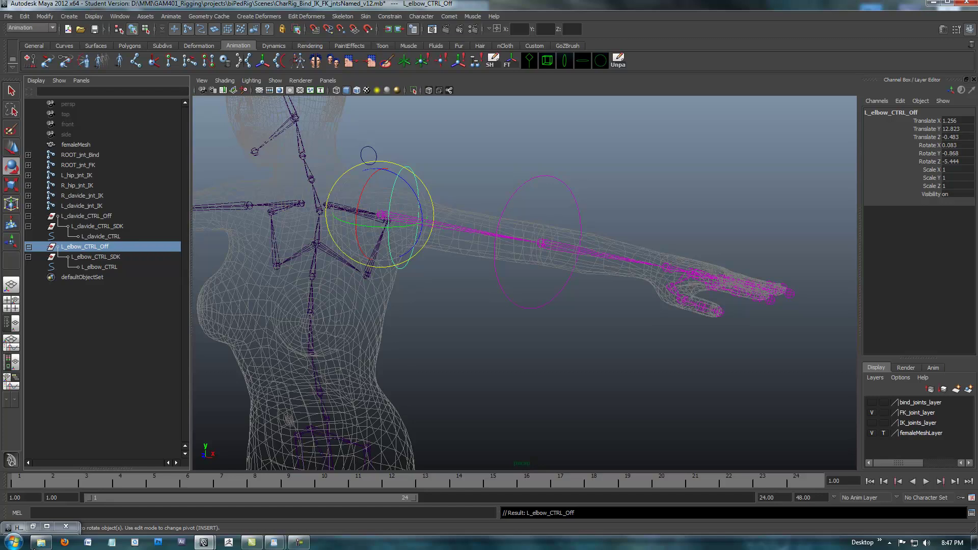
pyautogui.click(100, 267)
pyautogui.keyDown('alt'); pyautogui.moveTo(408, 285); pyautogui.dragTo(435, 306); pyautogui.keyUp('alt')
pyautogui.press('e')
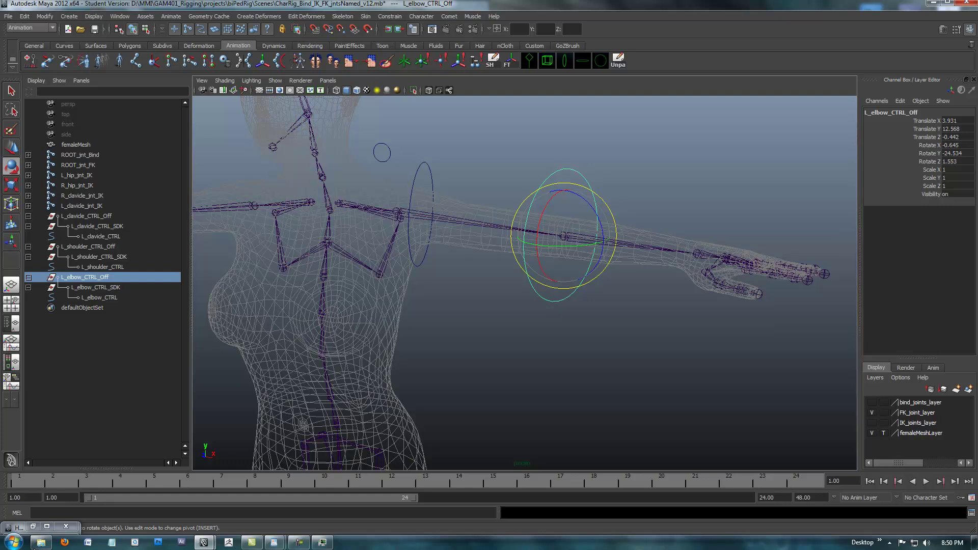
# - Scale all CVs of the L_elbow_CTRL circle down in Y and Z around the forearm, and return to object mode
pyautogui.keyDown('alt'); pyautogui.moveTo(525, 306); pyautogui.dragTo(563, 308, button='middle'); pyautogui.keyUp('alt')
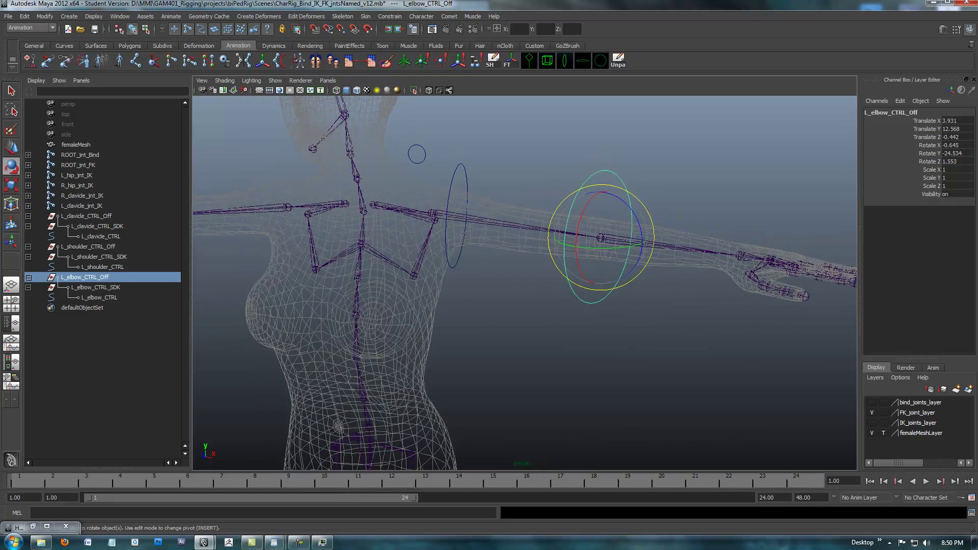
pyautogui.keyDown('alt'); pyautogui.moveTo(563, 308); pyautogui.dragTo(537, 337); pyautogui.keyUp('alt')
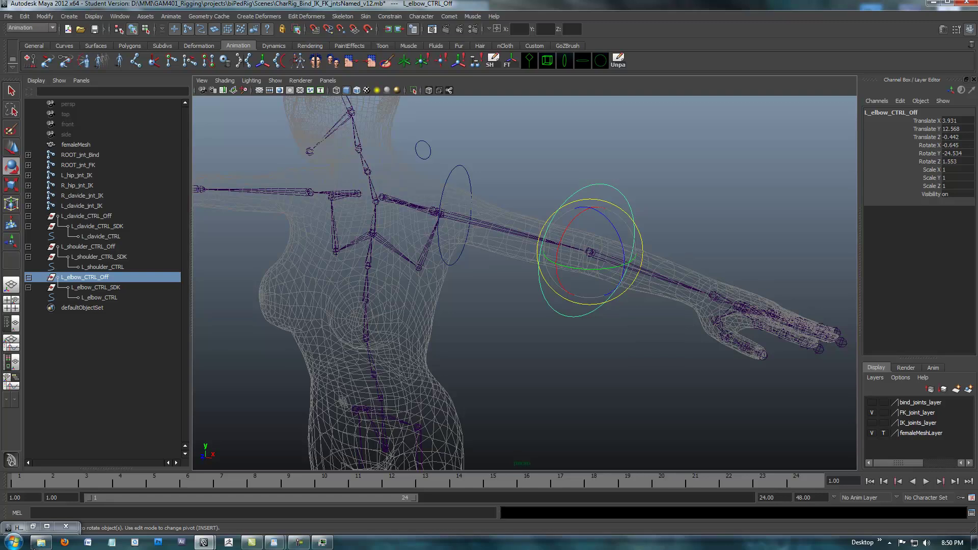
pyautogui.click(99, 298)
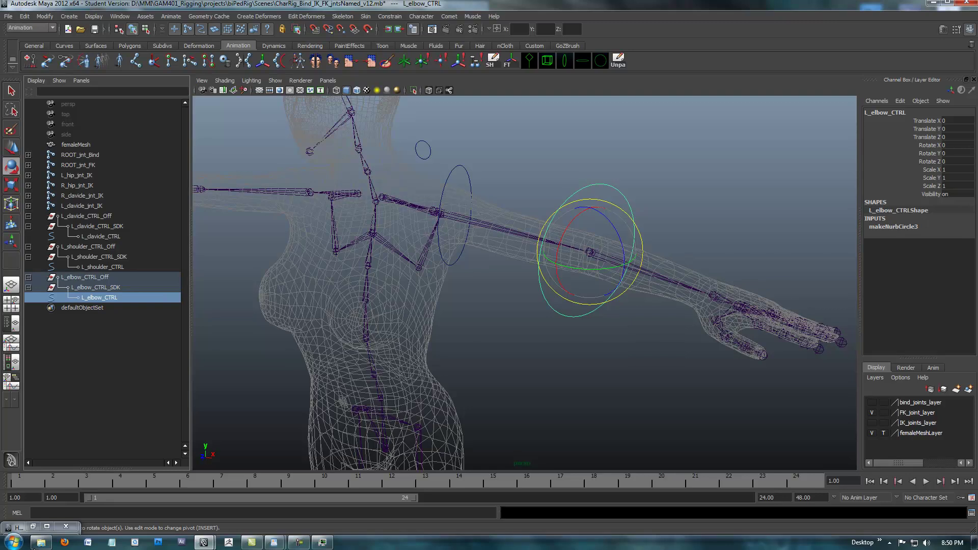
pyautogui.click(84, 278)
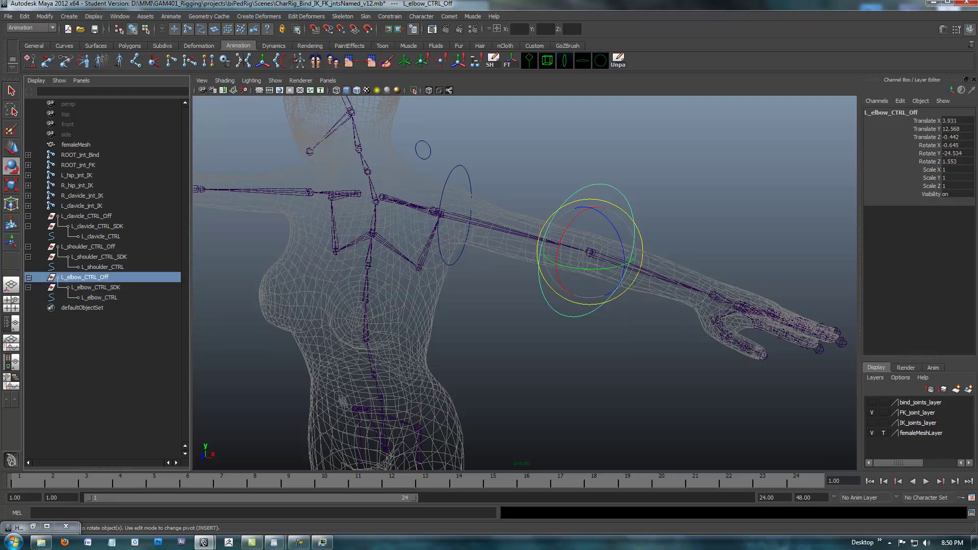
pyautogui.press('F8')
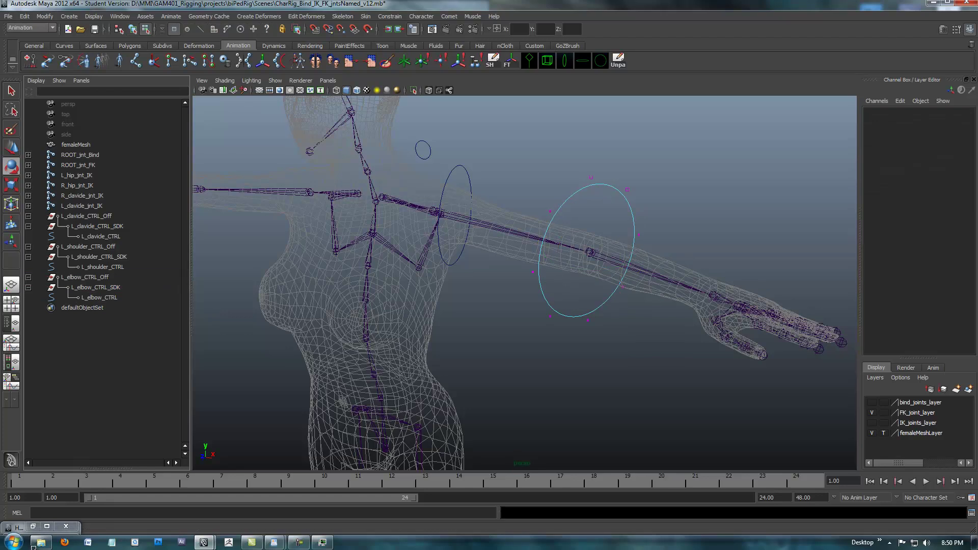
pyautogui.moveTo(512, 197); pyautogui.dragTo(663, 402)
pyautogui.press('r')
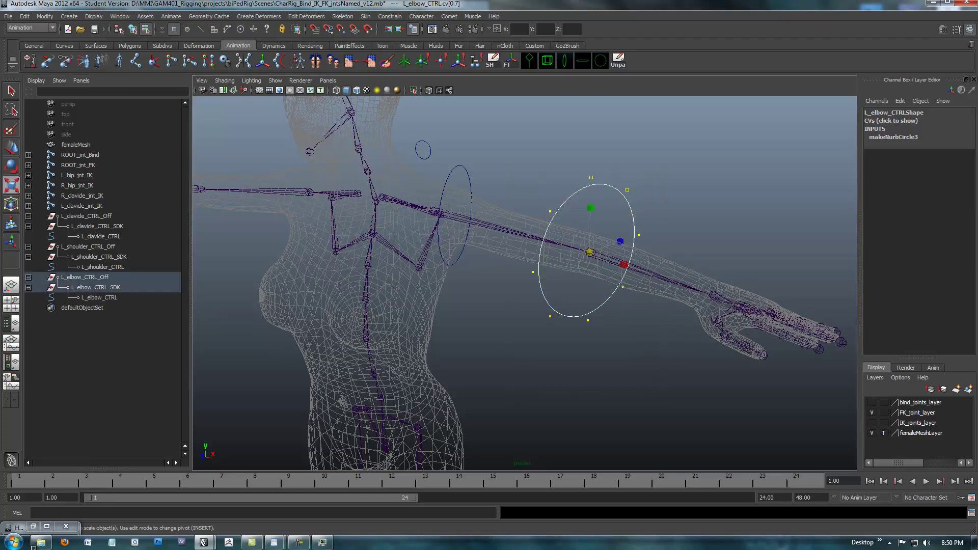
pyautogui.keyDown('ctrl'); pyautogui.moveTo(624, 265); pyautogui.dragTo(605, 258); pyautogui.keyUp('ctrl')
pyautogui.keyDown('alt'); pyautogui.moveTo(605, 258); pyautogui.dragTo(667, 237); pyautogui.keyUp('alt')
pyautogui.click(133, 29)
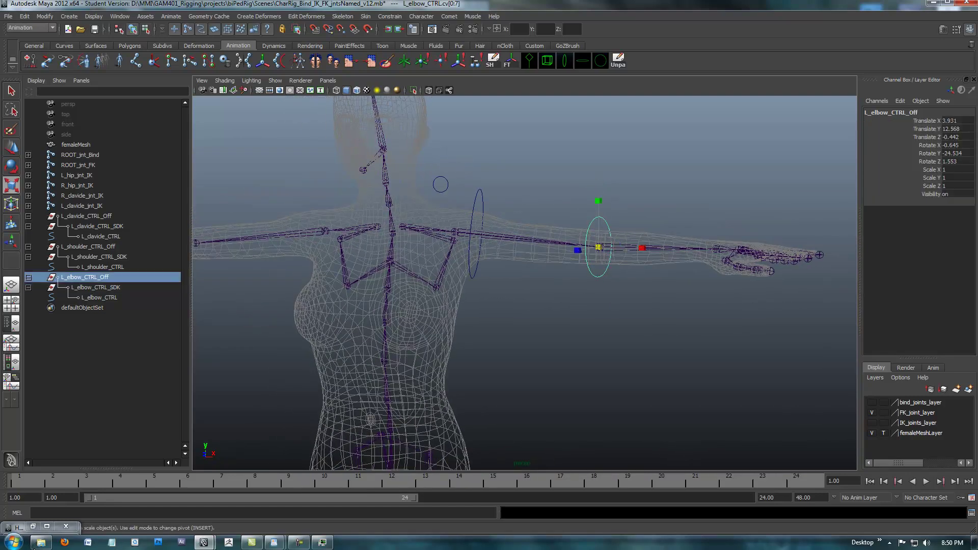
pyautogui.keyDown('alt'); pyautogui.moveTo(602, 255); pyautogui.dragTo(528, 275); pyautogui.keyUp('alt')
pyautogui.moveTo(543, 338); pyautogui.dragTo(560, 349)
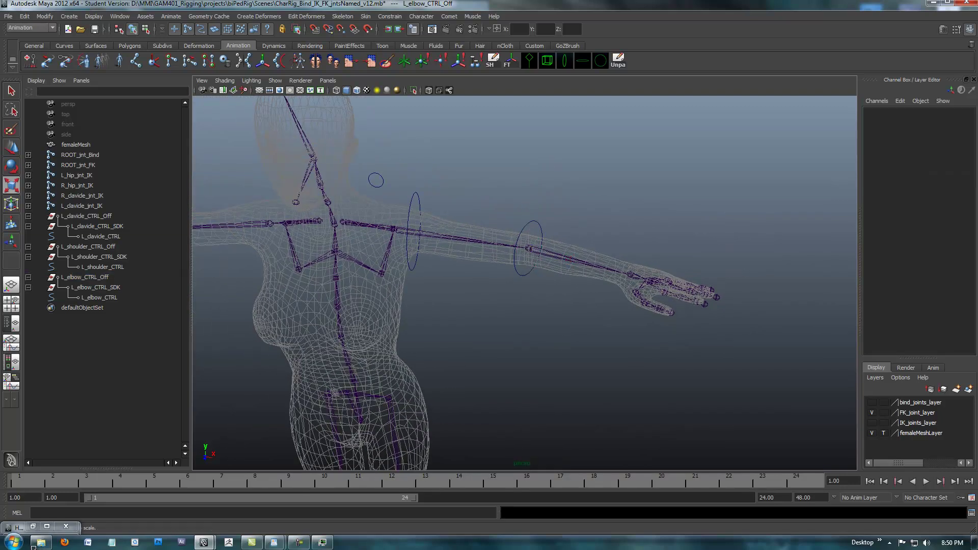
# - Create another left temp control circle with its offset and SDK groups for the wrist, and expand its hierarchy
pyautogui.keyDown('alt'); pyautogui.moveTo(561, 349); pyautogui.dragTo(609, 311, button='middle'); pyautogui.keyUp('alt')
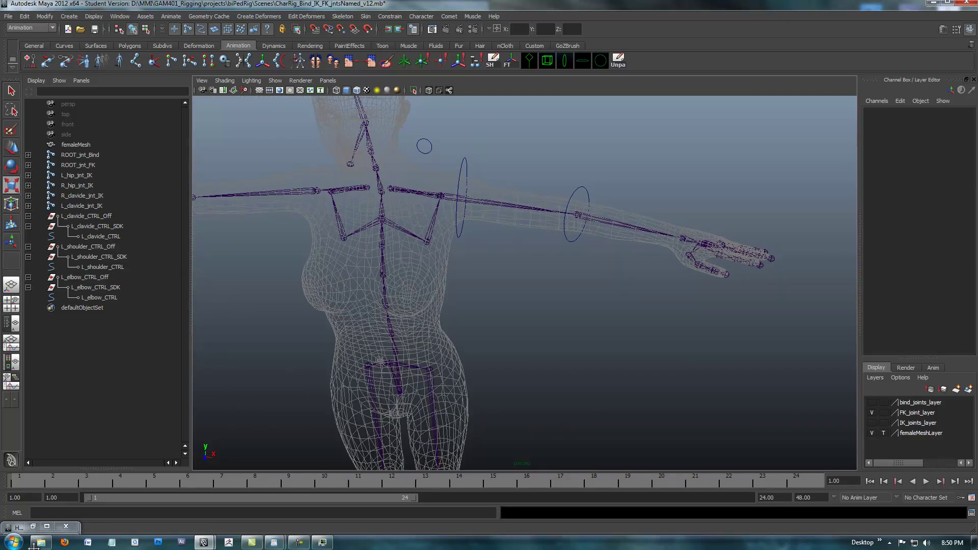
pyautogui.keyDown('alt'); pyautogui.moveTo(609, 311); pyautogui.dragTo(597, 313, button='right'); pyautogui.keyUp('alt')
pyautogui.keyDown('alt'); pyautogui.moveTo(597, 313); pyautogui.dragTo(581, 310); pyautogui.keyUp('alt')
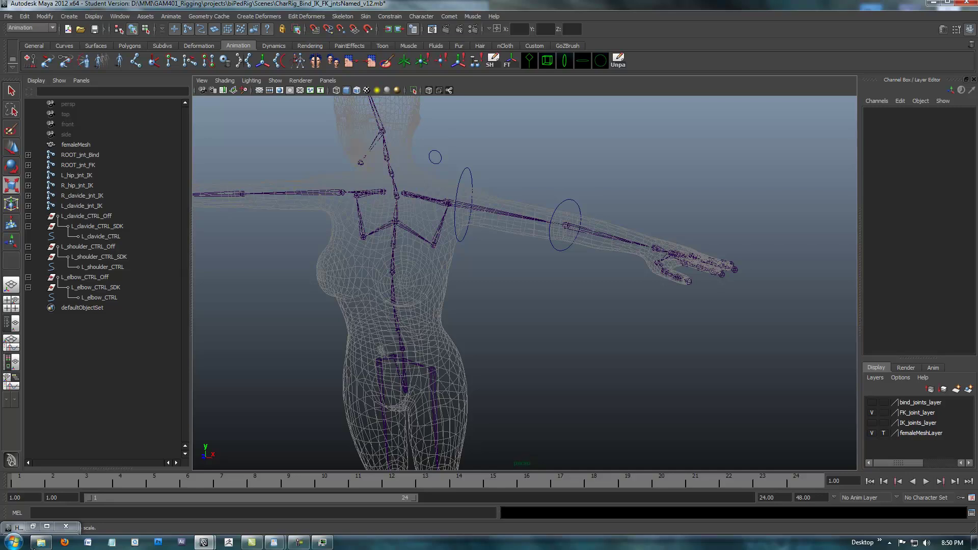
pyautogui.click(565, 60)
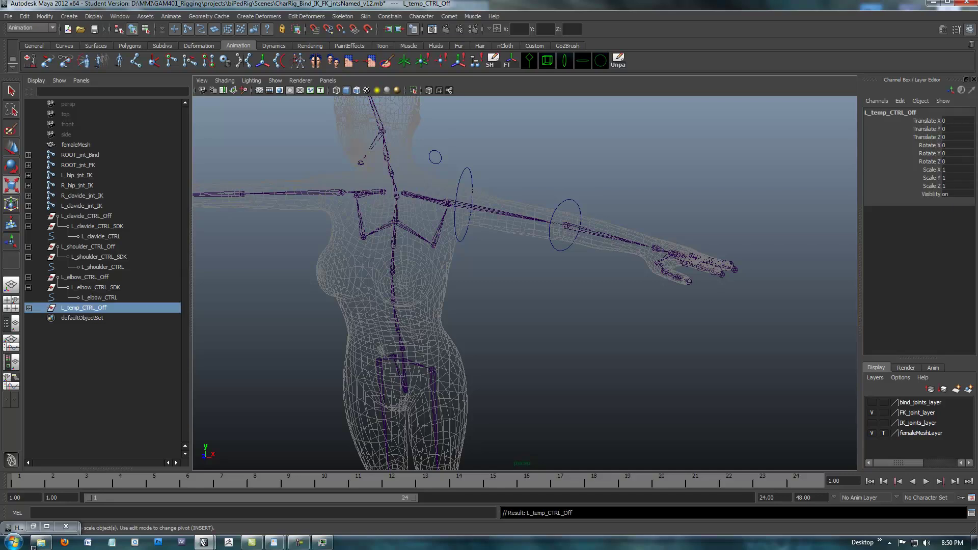
pyautogui.keyDown('shift'); pyautogui.click(28, 309); pyautogui.keyUp('shift')
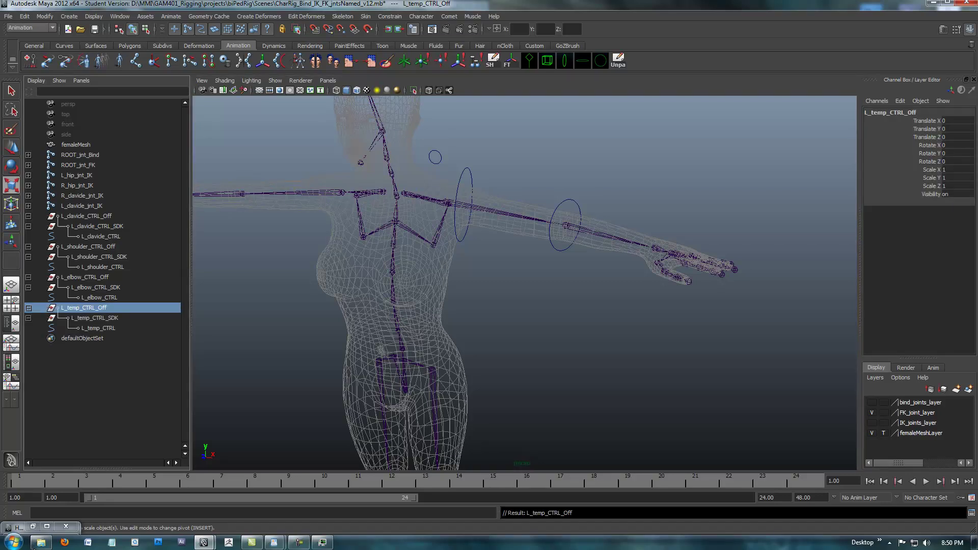
# - Align L_temp_CTRL_Off to the left wrist FK joint by parenting it there, setting Translate and Rotate to 0, and unparenting it
pyautogui.keyDown('alt'); pyautogui.moveTo(490, 275); pyautogui.dragTo(482, 279); pyautogui.keyUp('alt')
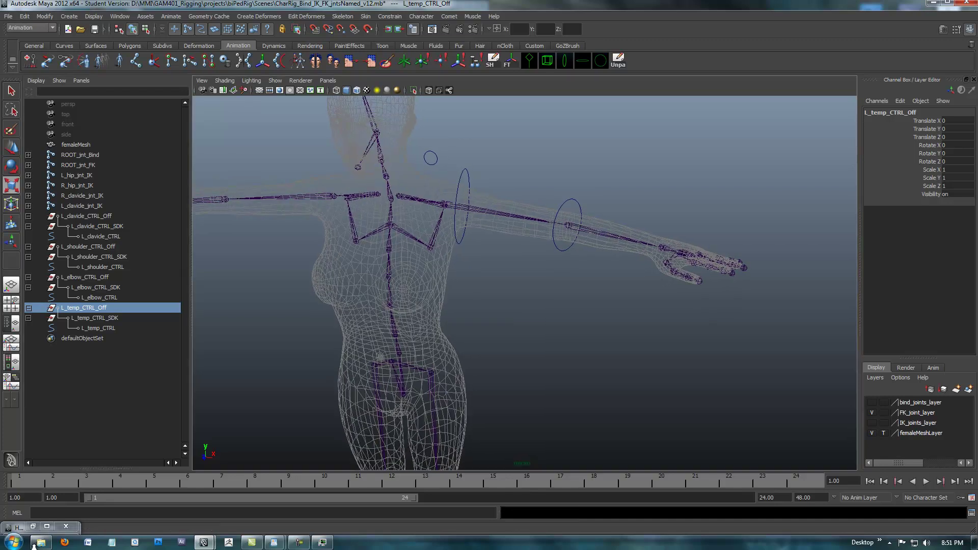
pyautogui.keyDown('alt'); pyautogui.moveTo(482, 279); pyautogui.dragTo(428, 319, button='middle'); pyautogui.keyUp('alt')
pyautogui.keyDown('alt'); pyautogui.moveTo(428, 319); pyautogui.dragTo(525, 319, button='right'); pyautogui.keyUp('alt')
pyautogui.keyDown('alt'); pyautogui.moveTo(525, 319); pyautogui.dragTo(482, 335, button='middle'); pyautogui.keyUp('alt')
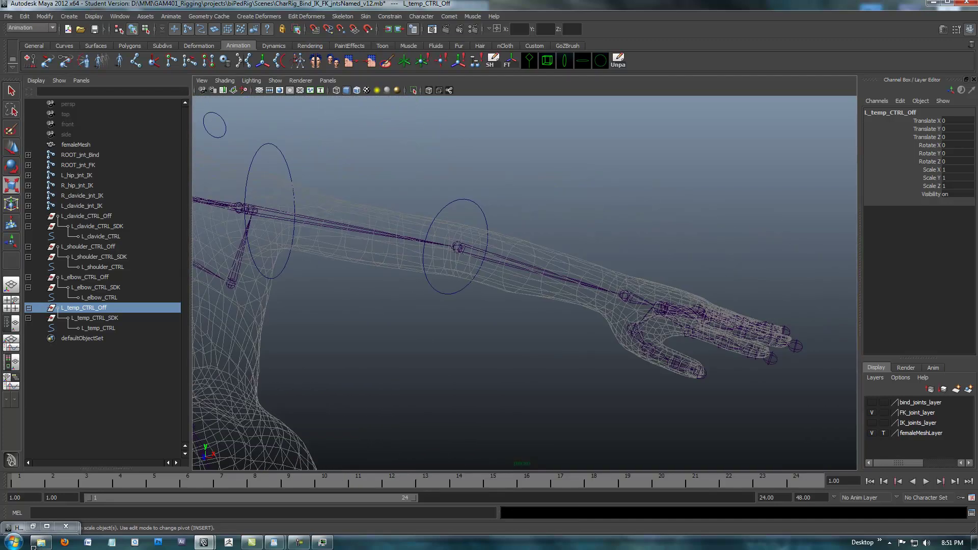
pyautogui.keyDown('shift'); pyautogui.click(625, 295); pyautogui.keyUp('shift')
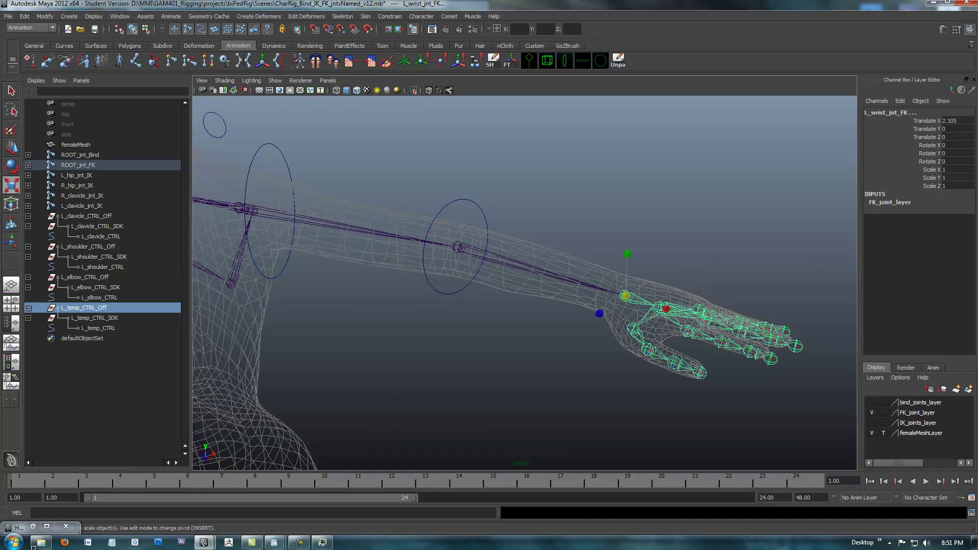
pyautogui.press('p')
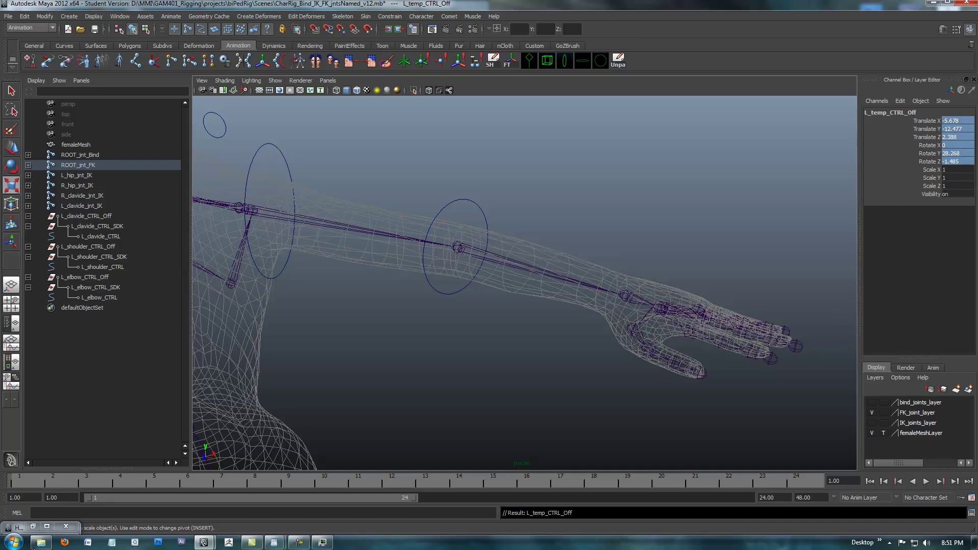
pyautogui.write('0')
pyautogui.press('Return')
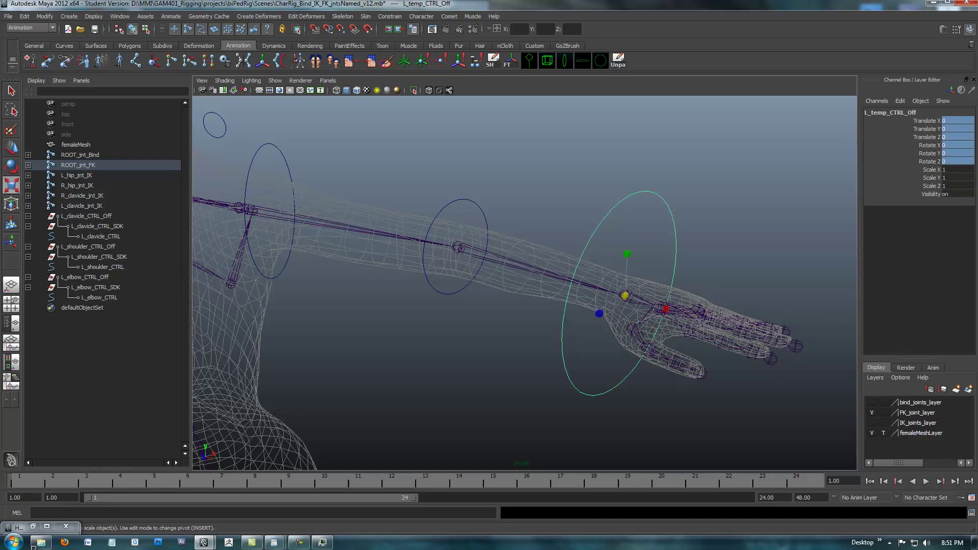
pyautogui.keyDown('alt'); pyautogui.moveTo(555, 285); pyautogui.dragTo(469, 286, button='right'); pyautogui.keyUp('alt')
pyautogui.click(618, 60)
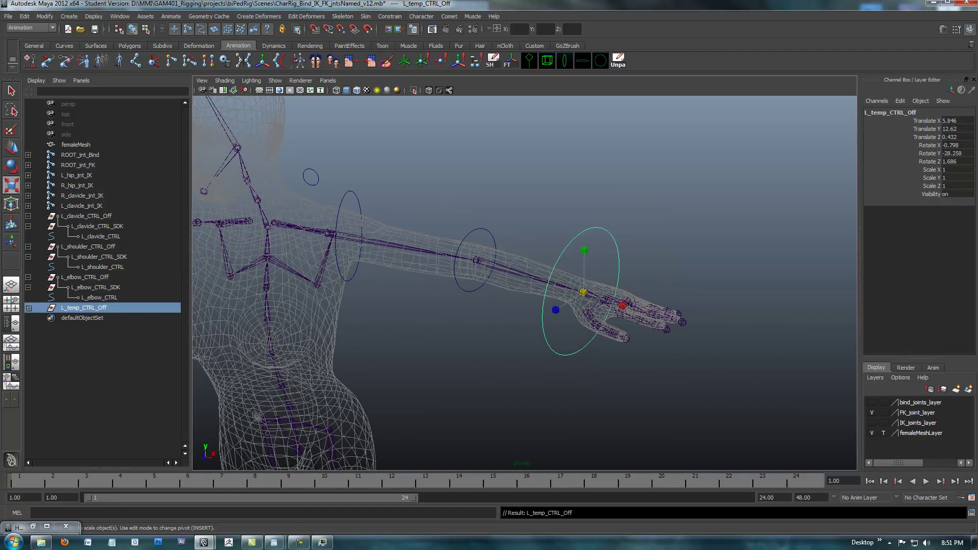
# - Expand the L_temp_CTRL_Off hierarchy and scale all CVs of its circle down to fit closely around the left wrist
pyautogui.click(29, 308)
pyautogui.click(28, 318)
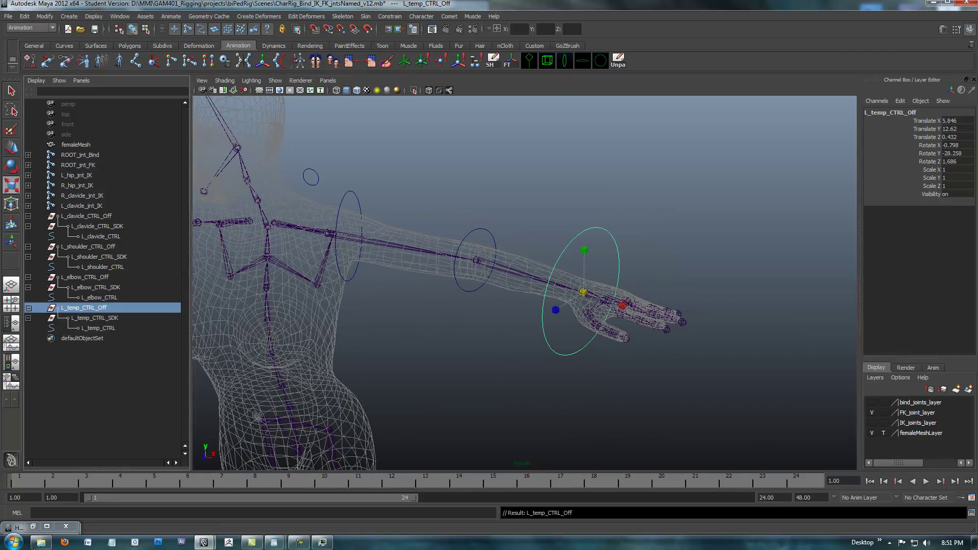
pyautogui.keyDown('alt'); pyautogui.moveTo(541, 290); pyautogui.dragTo(583, 270, button='middle'); pyautogui.keyUp('alt')
pyautogui.keyDown('alt'); pyautogui.moveTo(583, 270); pyautogui.dragTo(611, 270, button='right'); pyautogui.keyUp('alt')
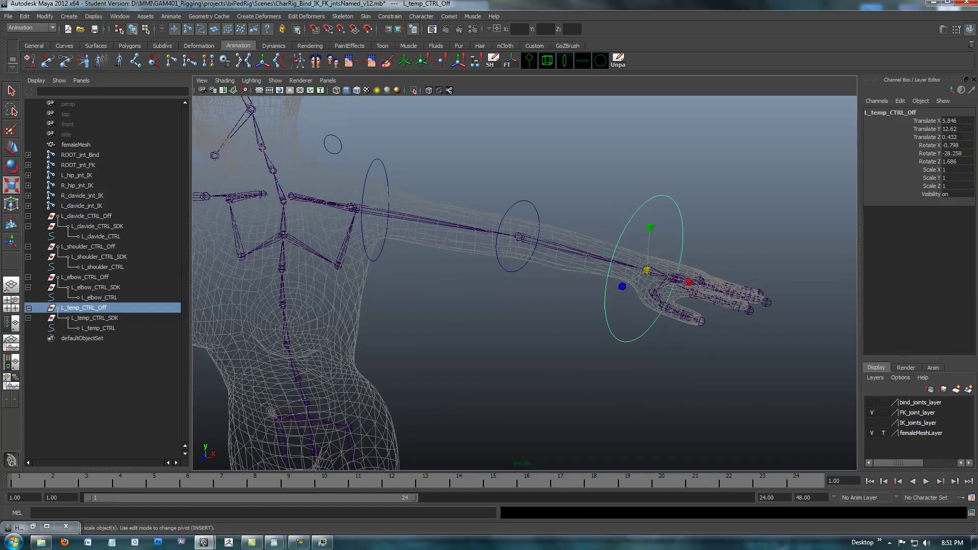
pyautogui.click(147, 29)
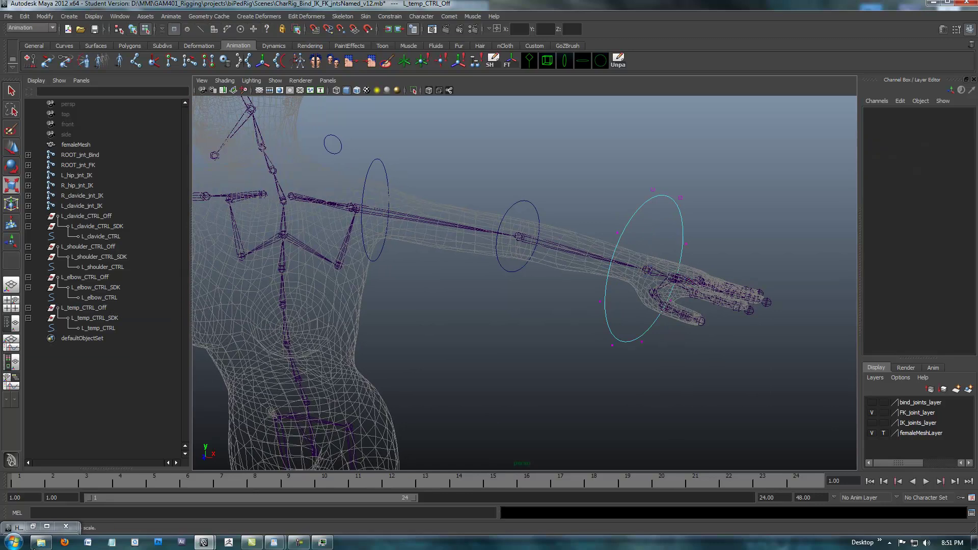
pyautogui.moveTo(576, 180); pyautogui.dragTo(657, 355)
pyautogui.moveTo(576, 356); pyautogui.dragTo(575, 356)
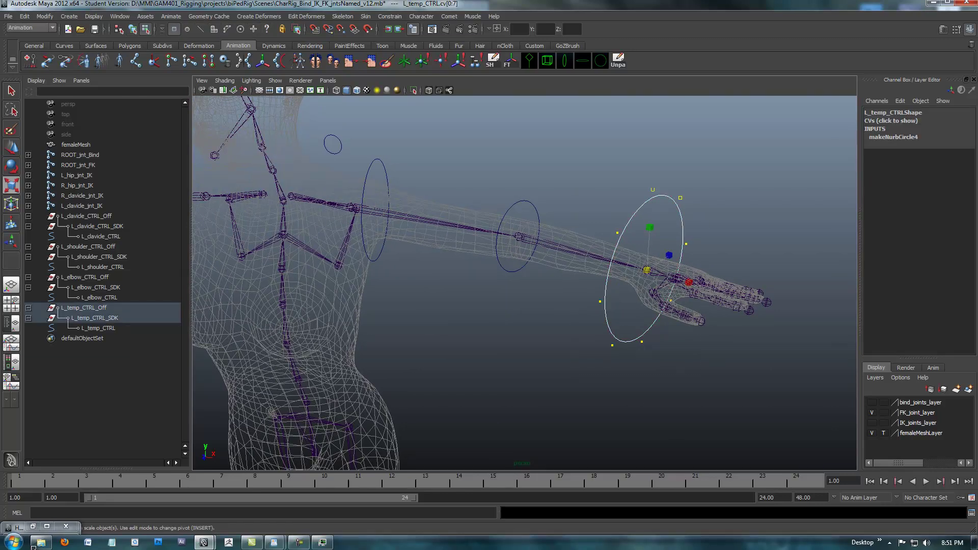
pyautogui.keyDown('ctrl'); pyautogui.moveTo(688, 281); pyautogui.dragTo(506, 277); pyautogui.keyUp('ctrl')
pyautogui.moveTo(571, 275); pyautogui.dragTo(610, 271)
pyautogui.keyDown('ctrl'); pyautogui.moveTo(537, 295); pyautogui.dragTo(598, 272); pyautogui.keyUp('ctrl')
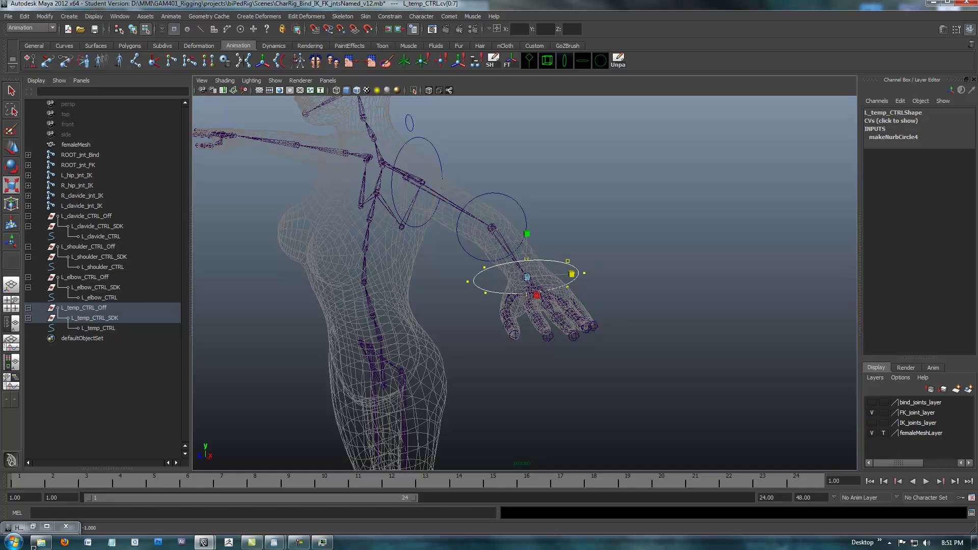
pyautogui.moveTo(527, 278); pyautogui.dragTo(513, 277)
pyautogui.keyDown('alt'); pyautogui.moveTo(512, 278); pyautogui.dragTo(576, 263); pyautogui.keyUp('alt')
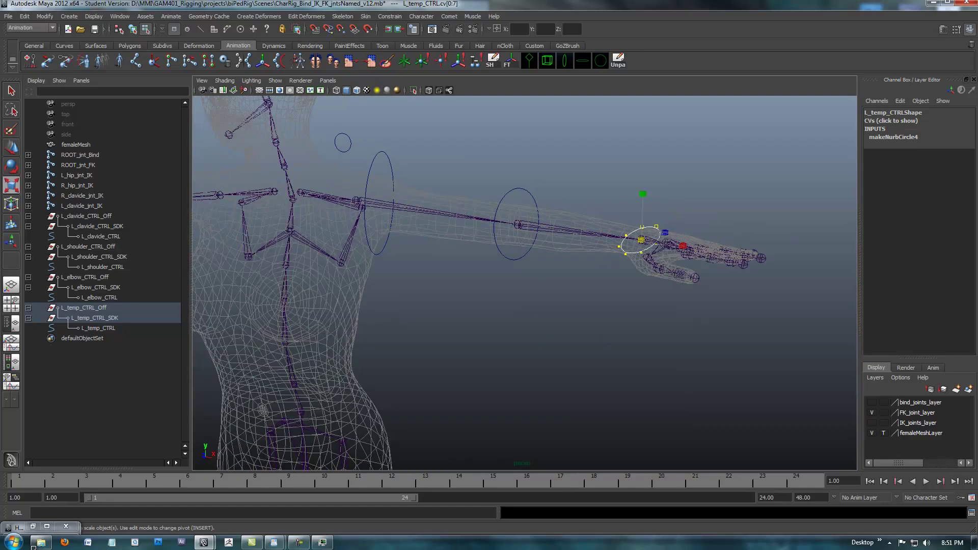
pyautogui.moveTo(641, 240); pyautogui.dragTo(667, 240)
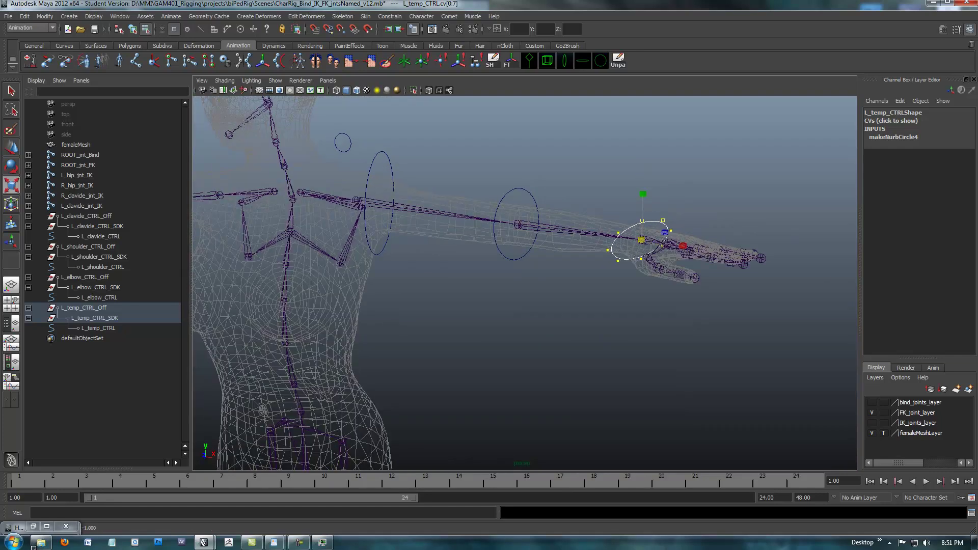
pyautogui.click(322, 542)
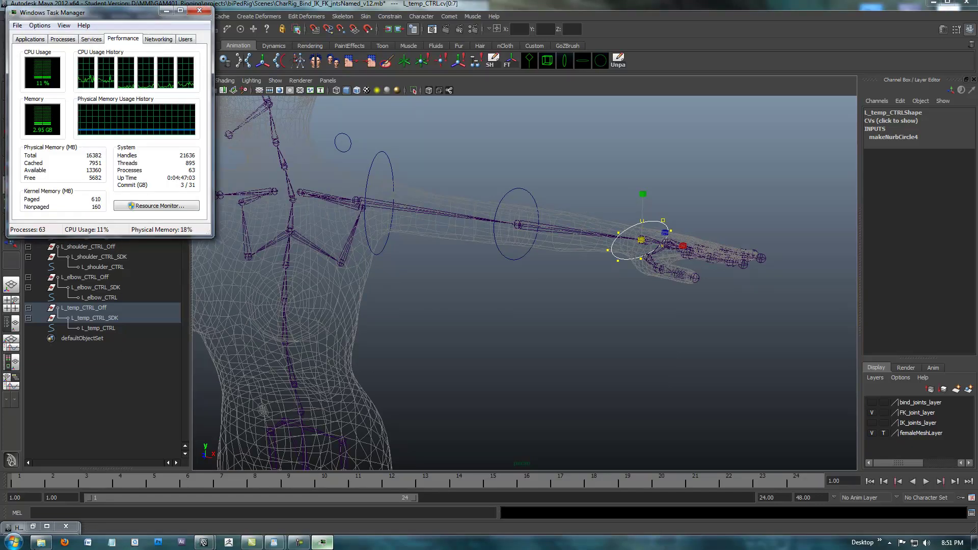
pyautogui.click(322, 543)
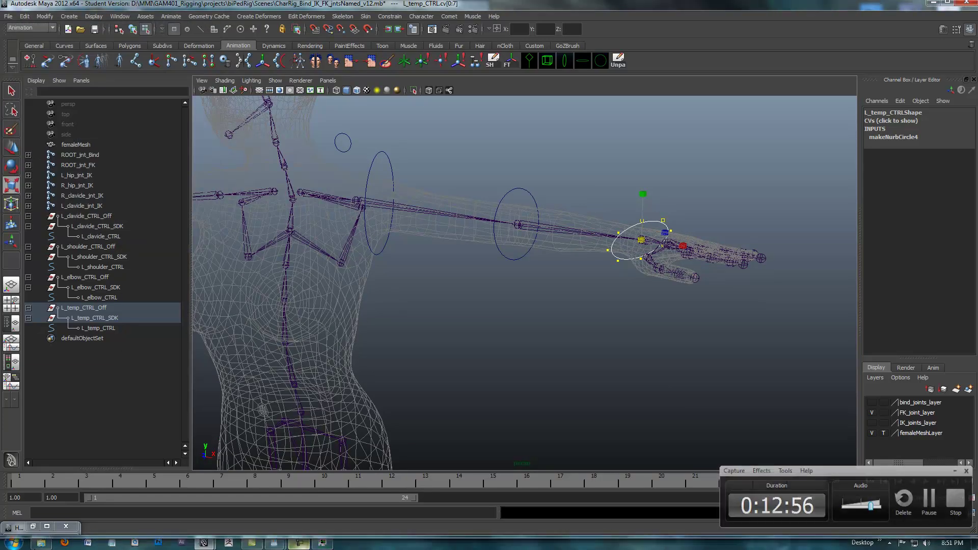
pyautogui.moveTo(525, 282)
pyautogui.keyDown('alt'); pyautogui.mouseDown()
pyautogui.moveTo(496, 291)
pyautogui.moveTo(418, 278)
pyautogui.moveTo(444, 296)
pyautogui.moveTo(489, 293)
pyautogui.moveTo(517, 265)
pyautogui.mouseUp(); pyautogui.keyUp('alt')
pyautogui.keyDown('alt'); pyautogui.moveTo(517, 265); pyautogui.dragTo(573, 265, button='right'); pyautogui.keyUp('alt')
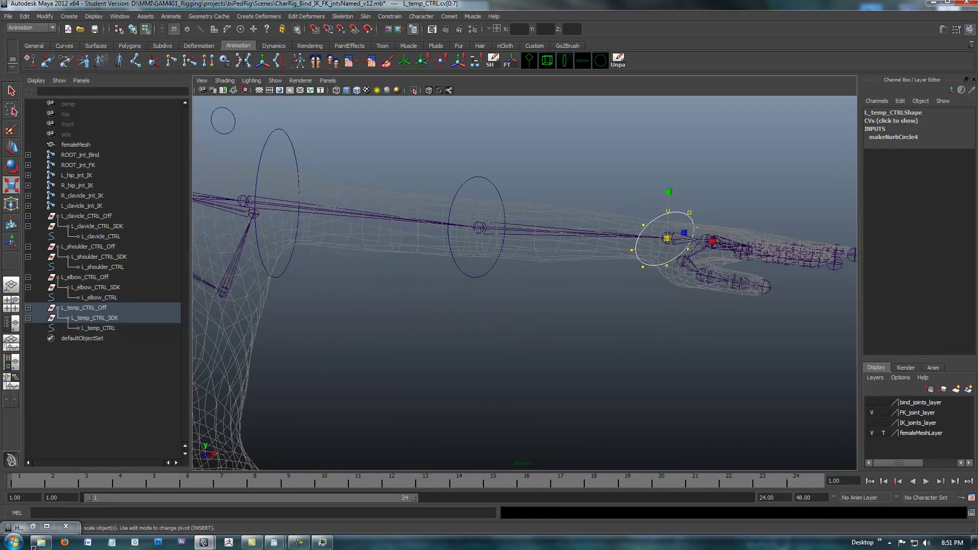
pyautogui.keyDown('alt'); pyautogui.moveTo(573, 265); pyautogui.dragTo(570, 269); pyautogui.keyUp('alt')
pyautogui.moveTo(464, 278)
pyautogui.keyDown('alt'); pyautogui.mouseDown()
pyautogui.moveTo(425, 268)
pyautogui.moveTo(459, 271)
pyautogui.mouseUp(); pyautogui.keyUp('alt')
pyautogui.keyDown('alt'); pyautogui.moveTo(459, 271); pyautogui.dragTo(495, 260, button='middle'); pyautogui.keyUp('alt')
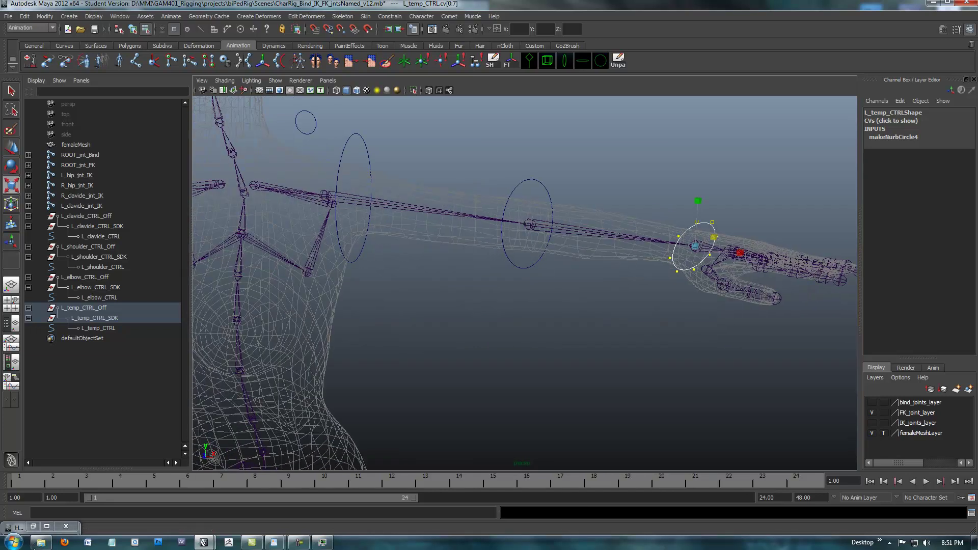
# - Return to object mode and rename the wrist circle L_wrist_CTRL
pyautogui.press('F8')
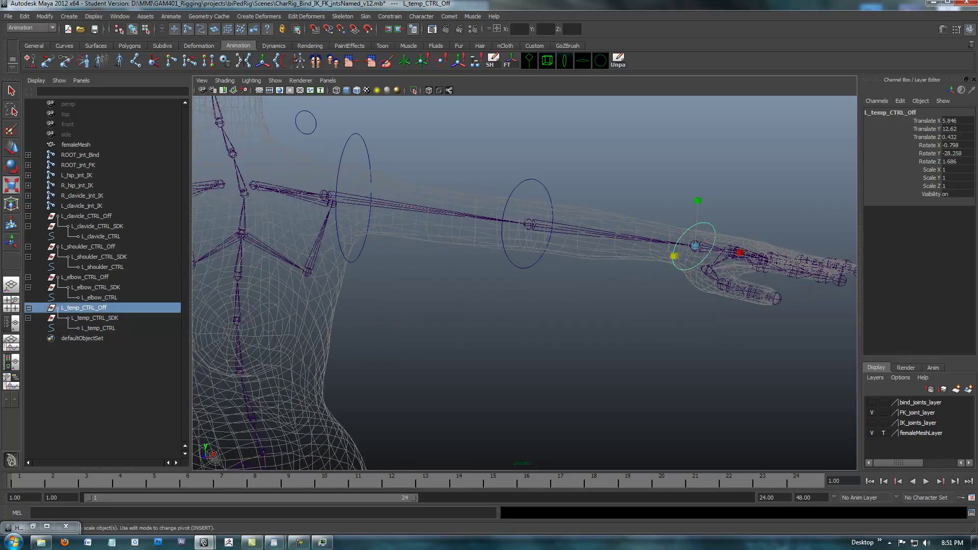
pyautogui.click(97, 328)
pyautogui.doubleClick(97, 328)
pyautogui.moveTo(98, 328); pyautogui.dragTo(90, 328)
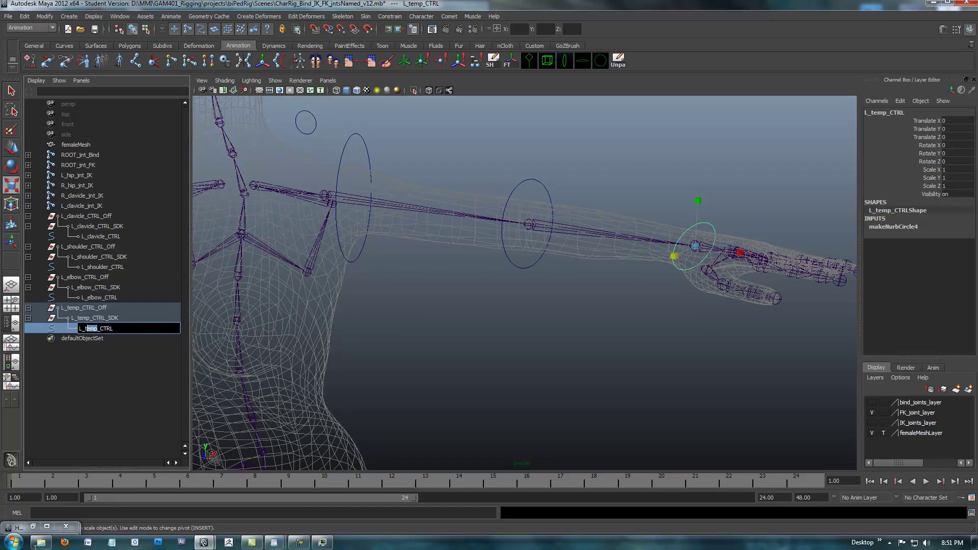
pyautogui.write('wrist')
pyautogui.moveTo(98, 329); pyautogui.dragTo(76, 318)
pyautogui.press('Return')
# - Rename the wrist control's parent groups to L_wrist_CTRL_SDK and L_wrist_CTRL_Off
pyautogui.doubleClick(94, 318)
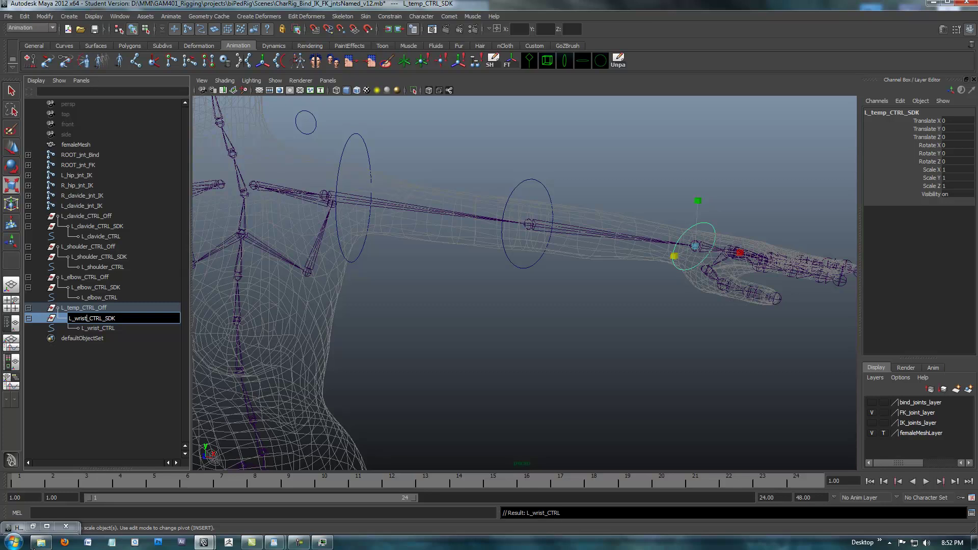
pyautogui.doubleClick(76, 308)
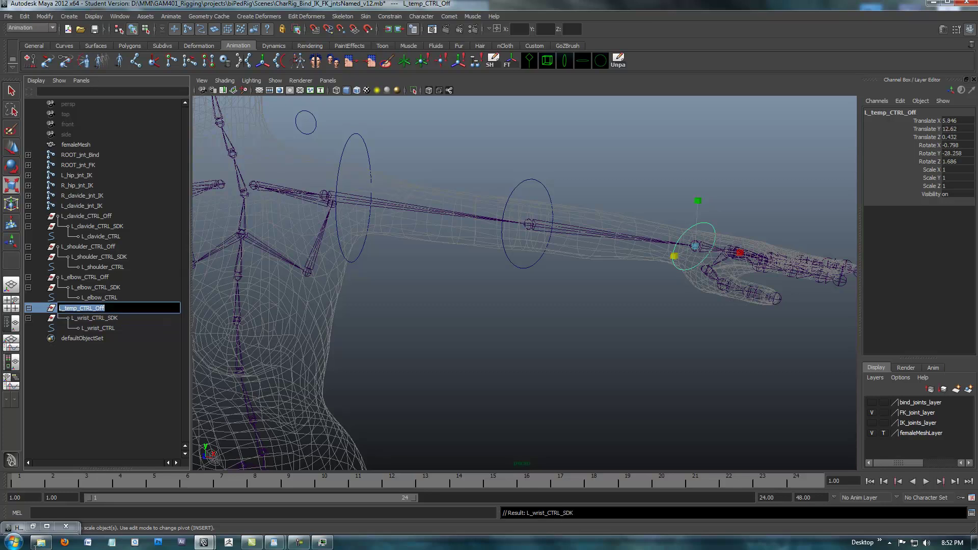
pyautogui.click(76, 308)
pyautogui.write('wrist')
pyautogui.press('Return')
pyautogui.keyDown('alt'); pyautogui.moveTo(525, 286); pyautogui.dragTo(459, 286, button='right'); pyautogui.keyUp('alt')
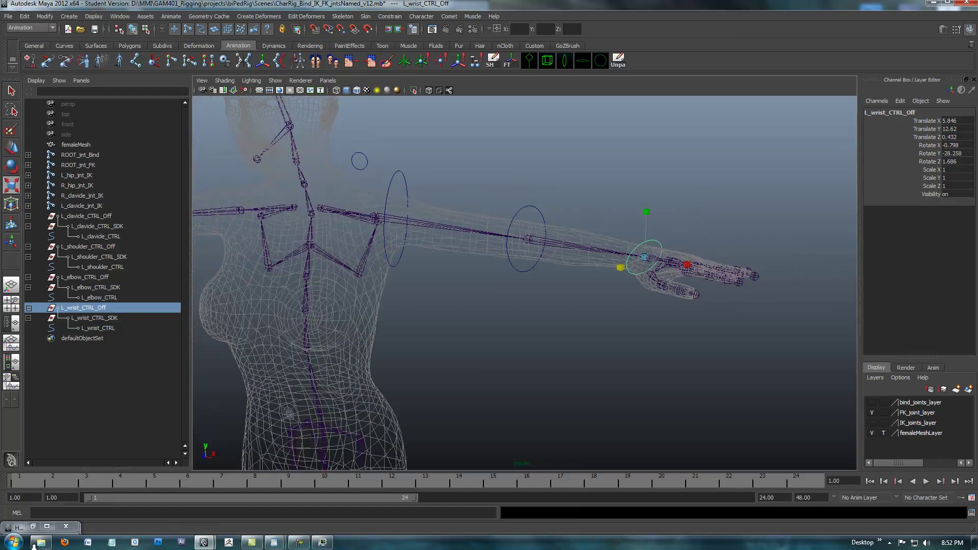
pyautogui.keyDown('alt'); pyautogui.moveTo(458, 285); pyautogui.dragTo(484, 296); pyautogui.keyUp('alt')
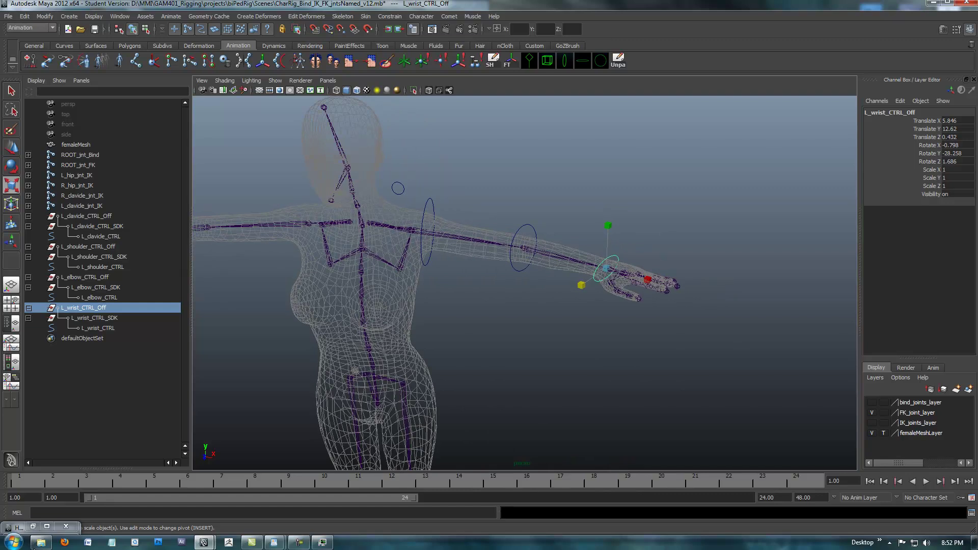
pyautogui.click(300, 542)
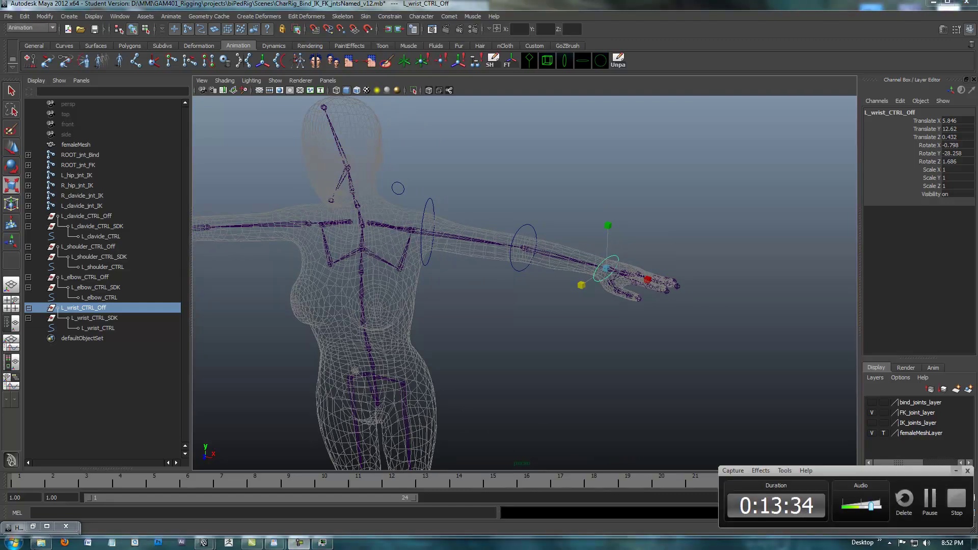
pyautogui.moveTo(509, 306)
pyautogui.keyDown('alt'); pyautogui.mouseDown(button='middle')
pyautogui.moveTo(483, 283)
pyautogui.moveTo(506, 294)
pyautogui.mouseUp(button='middle'); pyautogui.keyUp('alt')
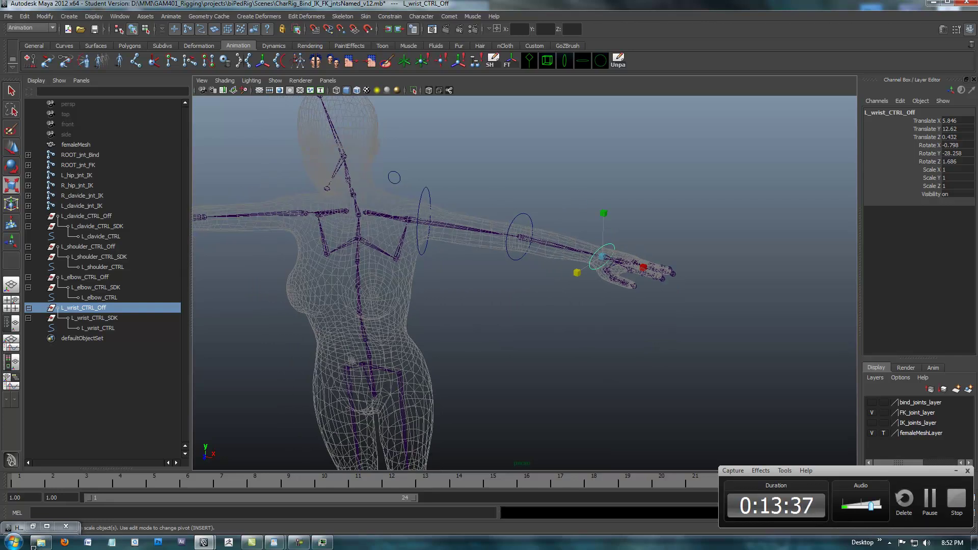
pyautogui.keyDown('alt'); pyautogui.moveTo(506, 295); pyautogui.dragTo(501, 302); pyautogui.keyUp('alt')
pyautogui.keyDown('alt'); pyautogui.moveTo(501, 301); pyautogui.dragTo(481, 305, button='right'); pyautogui.keyUp('alt')
pyautogui.keyDown('alt'); pyautogui.moveTo(481, 305); pyautogui.dragTo(464, 275, button='middle'); pyautogui.keyUp('alt')
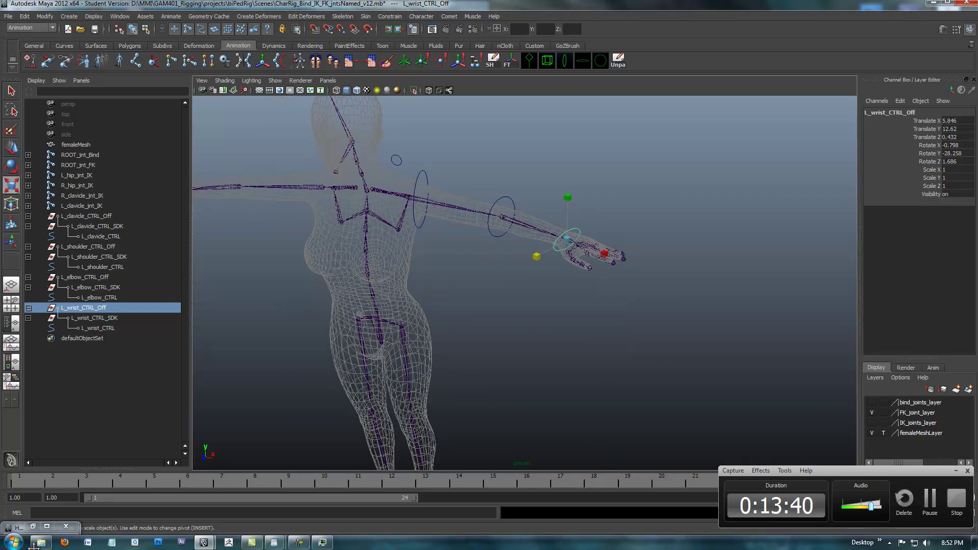
pyautogui.keyDown('alt'); pyautogui.moveTo(560, 326); pyautogui.dragTo(505, 327, button='right'); pyautogui.keyUp('alt')
pyautogui.keyDown('alt'); pyautogui.moveTo(504, 326); pyautogui.dragTo(504, 283, button='middle'); pyautogui.keyUp('alt')
# - Clear the selection, create another left temp control circle with its offset and SDK groups, and expand its hierarchy
pyautogui.click(505, 283)
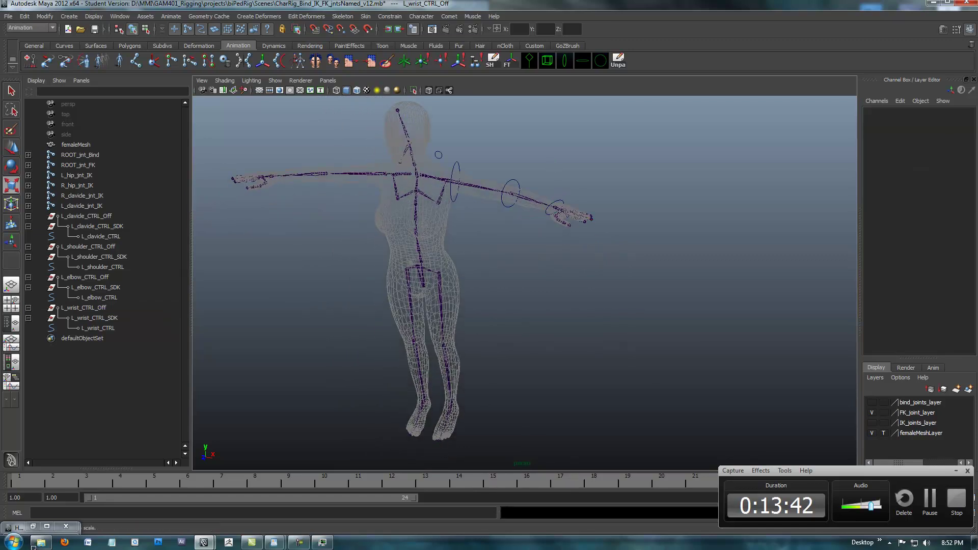
pyautogui.click(582, 61)
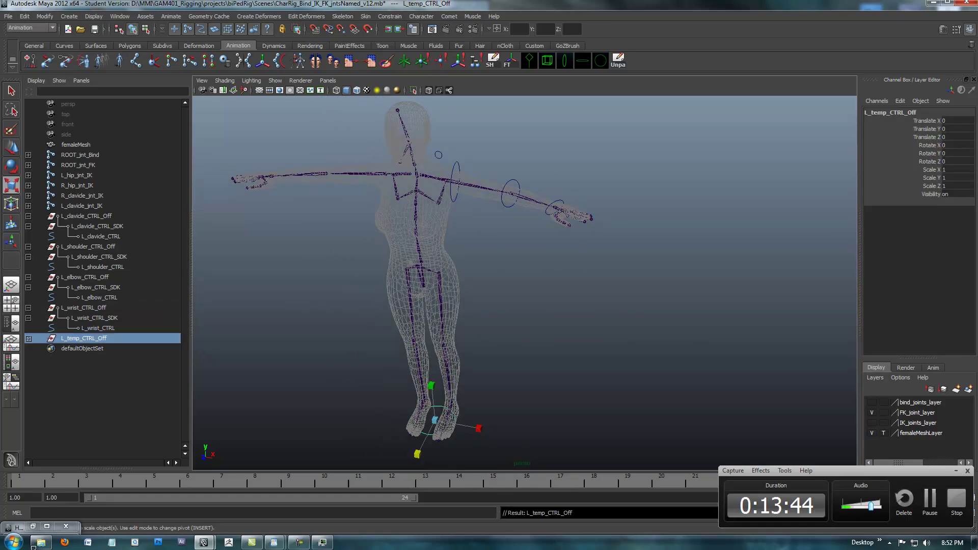
pyautogui.click(29, 339)
pyautogui.click(28, 349)
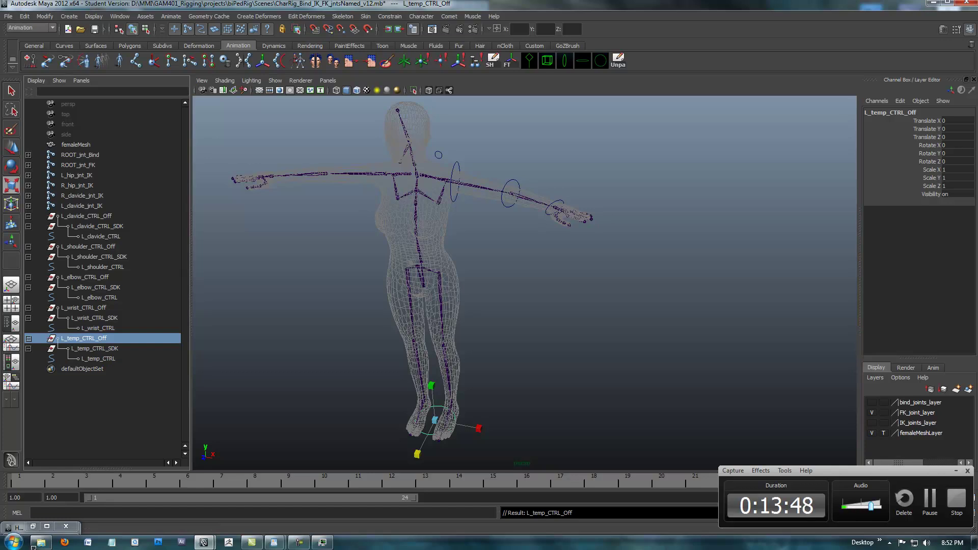
# - Examine the FK finger joints of the left hand and the existing arm control circles
pyautogui.keyDown('alt'); pyautogui.moveTo(458, 286); pyautogui.dragTo(561, 285, button='right'); pyautogui.keyUp('alt')
pyautogui.keyDown('alt'); pyautogui.moveTo(561, 285); pyautogui.dragTo(499, 305); pyautogui.keyUp('alt')
pyautogui.keyDown('alt'); pyautogui.moveTo(499, 306); pyautogui.dragTo(551, 306, button='right'); pyautogui.keyUp('alt')
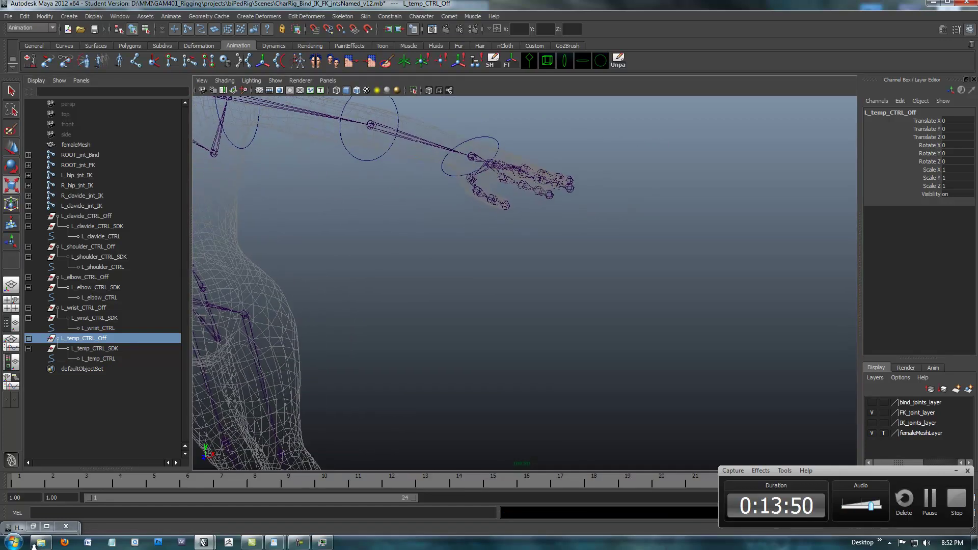
pyautogui.keyDown('alt'); pyautogui.moveTo(520, 265); pyautogui.dragTo(493, 326, button='middle'); pyautogui.keyUp('alt')
pyautogui.keyDown('alt'); pyautogui.moveTo(493, 326); pyautogui.dragTo(566, 327, button='right'); pyautogui.keyUp('alt')
pyautogui.keyDown('alt'); pyautogui.moveTo(566, 326); pyautogui.dragTo(585, 324, button='middle'); pyautogui.keyUp('alt')
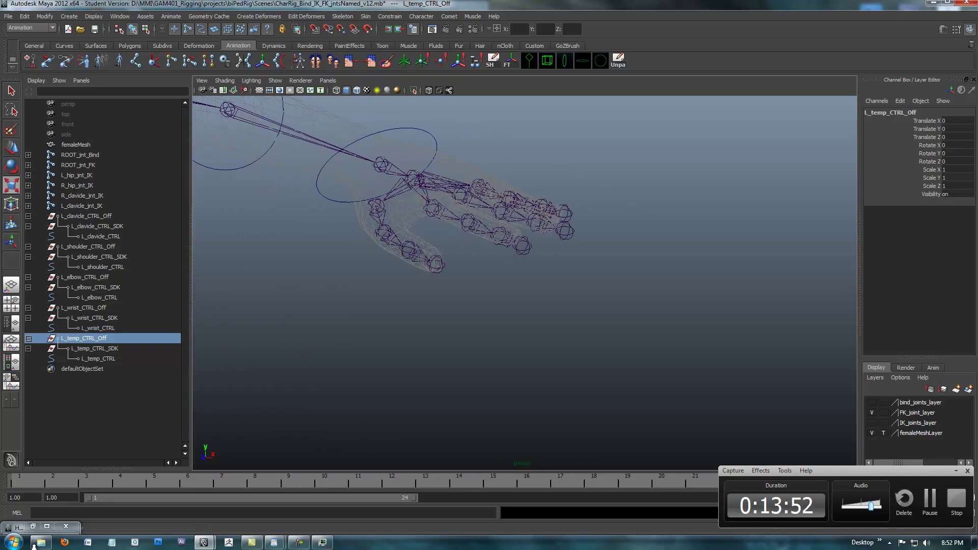
pyautogui.keyDown('alt'); pyautogui.moveTo(585, 324); pyautogui.dragTo(530, 324, button='right'); pyautogui.keyUp('alt')
pyautogui.keyDown('alt'); pyautogui.moveTo(530, 325); pyautogui.dragTo(637, 281, button='middle'); pyautogui.keyUp('alt')
pyautogui.keyDown('alt'); pyautogui.moveTo(637, 280); pyautogui.dragTo(563, 280, button='right'); pyautogui.keyUp('alt')
pyautogui.keyDown('alt'); pyautogui.moveTo(563, 280); pyautogui.dragTo(523, 233, button='middle'); pyautogui.keyUp('alt')
pyautogui.keyDown('alt'); pyautogui.moveTo(522, 233); pyautogui.dragTo(477, 232, button='right'); pyautogui.keyUp('alt')
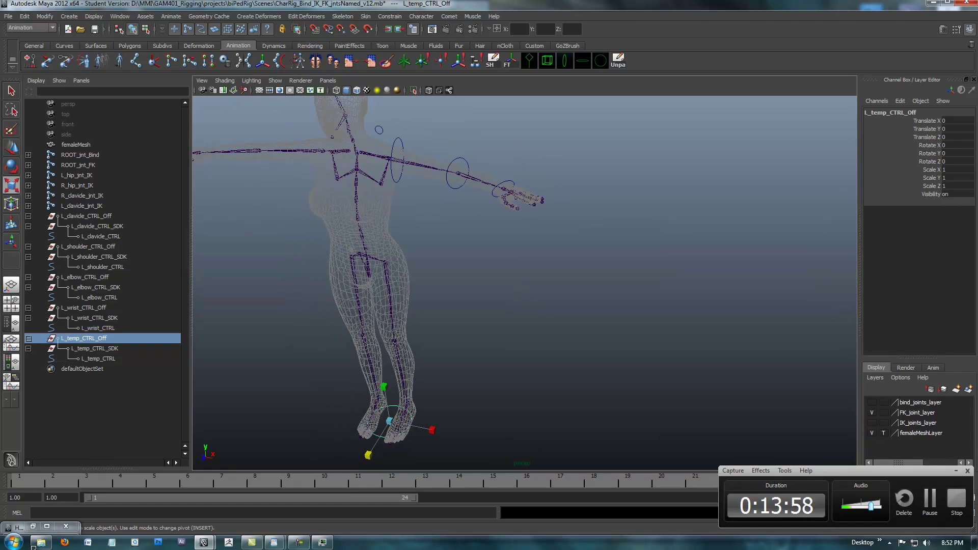
# - Align L_temp_CTRL_Off to L_middle_finger_D_jnt_FK by parenting it there, setting Translate and Rotate to 0, and unparenting it
pyautogui.keyDown('alt'); pyautogui.moveTo(476, 233); pyautogui.dragTo(527, 232, button='right'); pyautogui.keyUp('alt')
pyautogui.keyDown('alt'); pyautogui.moveTo(528, 232); pyautogui.dragTo(484, 342, button='middle'); pyautogui.keyUp('alt')
pyautogui.keyDown('alt'); pyautogui.moveTo(484, 342); pyautogui.dragTo(563, 342, button='right'); pyautogui.keyUp('alt')
pyautogui.keyDown('shift'); pyautogui.click(537, 256); pyautogui.keyUp('shift')
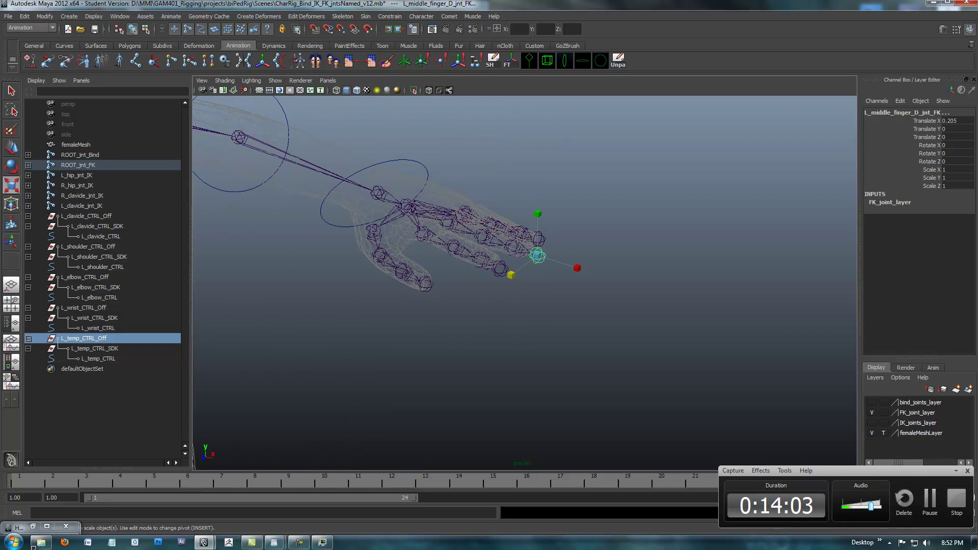
pyautogui.press('p')
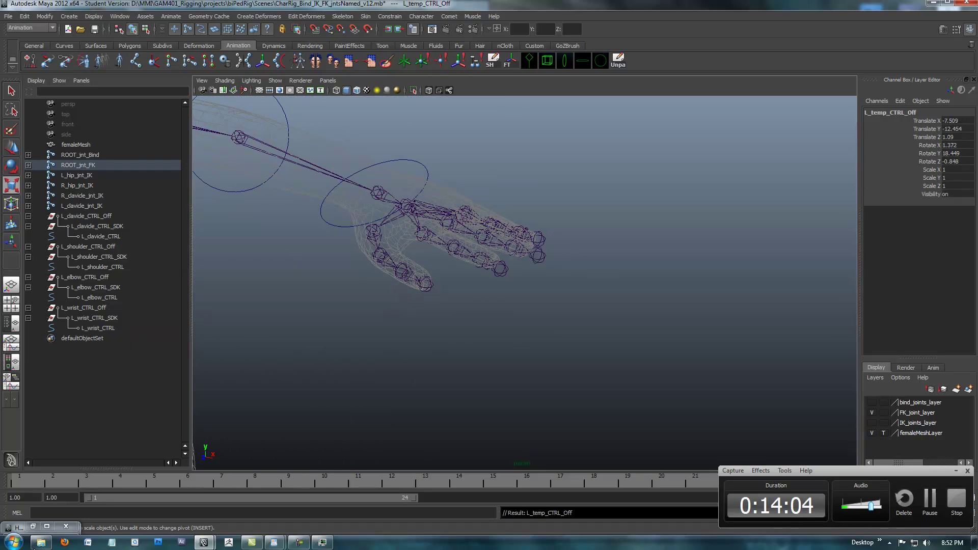
pyautogui.moveTo(958, 161); pyautogui.dragTo(958, 121)
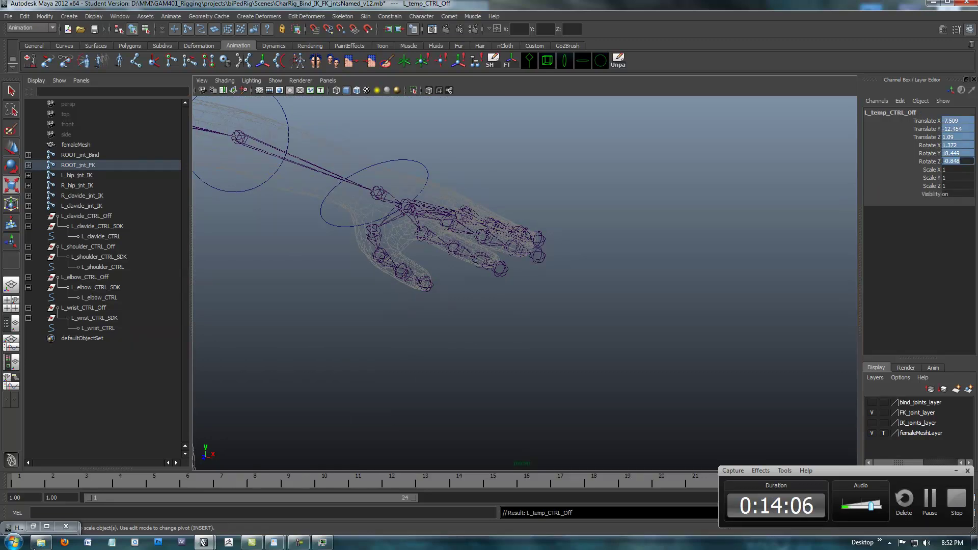
pyautogui.write('0')
pyautogui.press('Return')
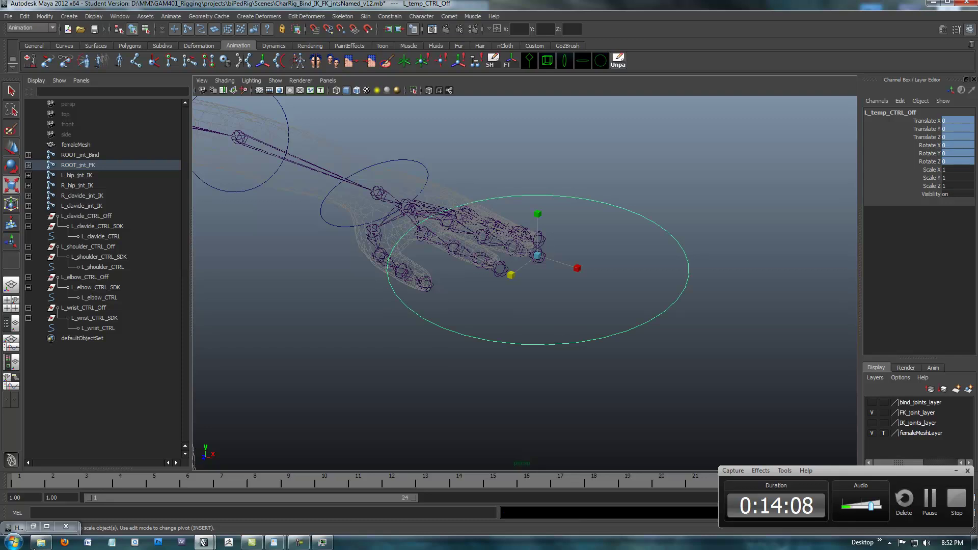
pyautogui.hotkey('shift', 'p')
# - Expand the L_temp_CTRL_Off hierarchy and scale all of L_temp_CTRL's control vertices down to a small circle around the left fingertips
pyautogui.scroll(-8, 525, 282)
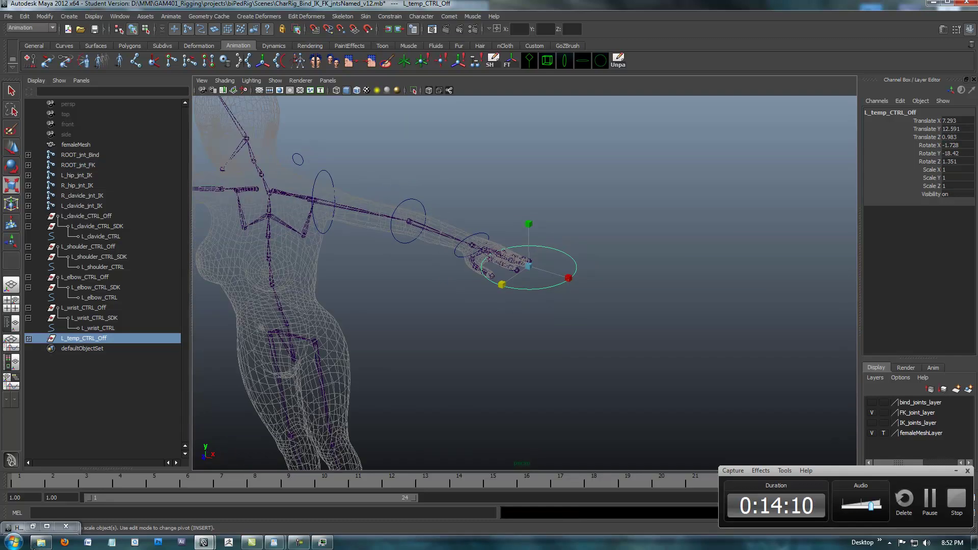
pyautogui.click(29, 338)
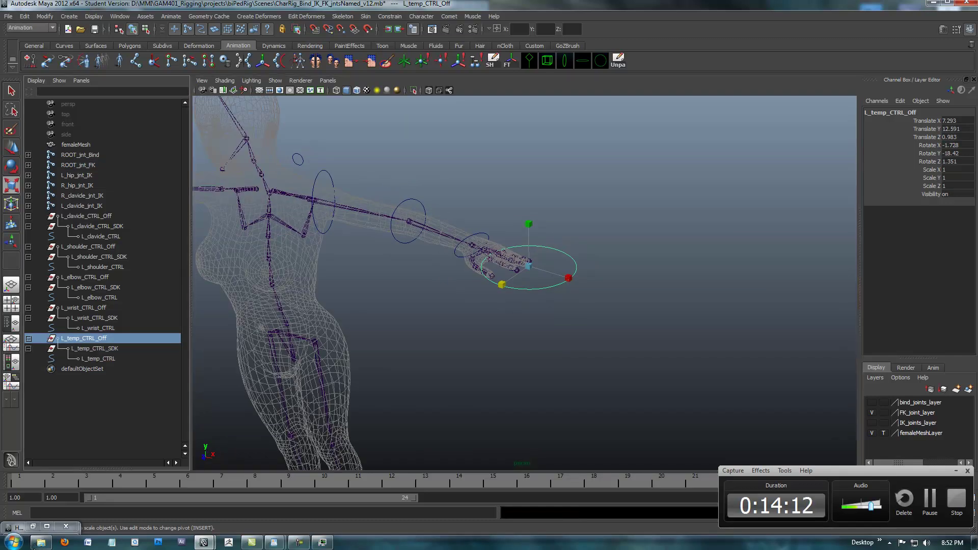
pyautogui.click(98, 358)
pyautogui.keyDown('shift'); pyautogui.click(84, 338); pyautogui.keyUp('shift')
pyautogui.click(84, 338)
pyautogui.press('F8')
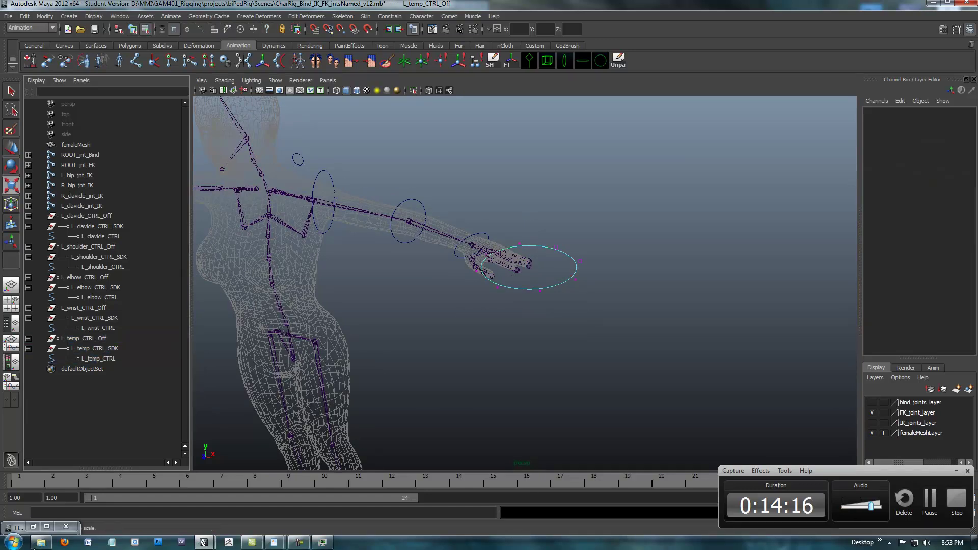
pyautogui.moveTo(468, 278); pyautogui.dragTo(586, 331)
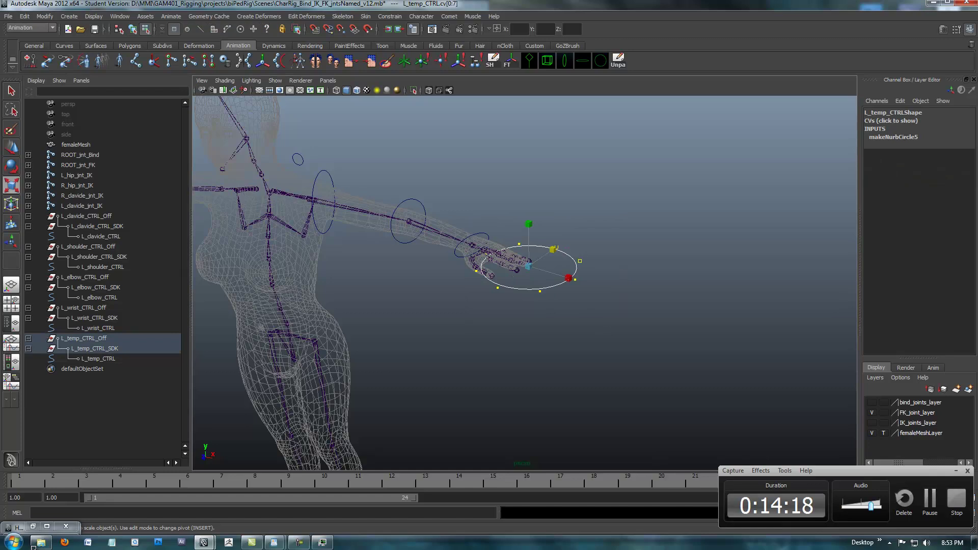
pyautogui.moveTo(529, 266); pyautogui.dragTo(496, 266)
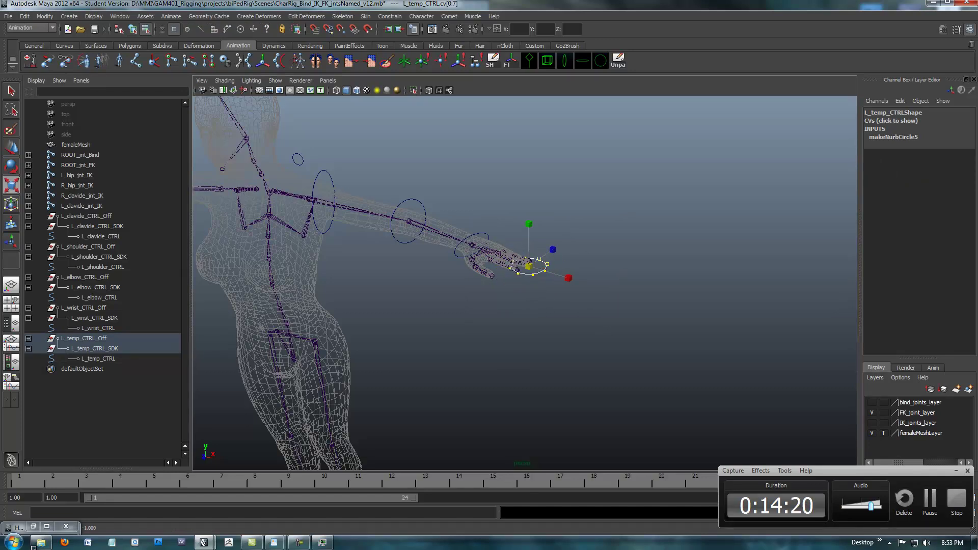
pyautogui.moveTo(568, 279); pyautogui.dragTo(600, 285)
pyautogui.moveTo(529, 266); pyautogui.dragTo(513, 266)
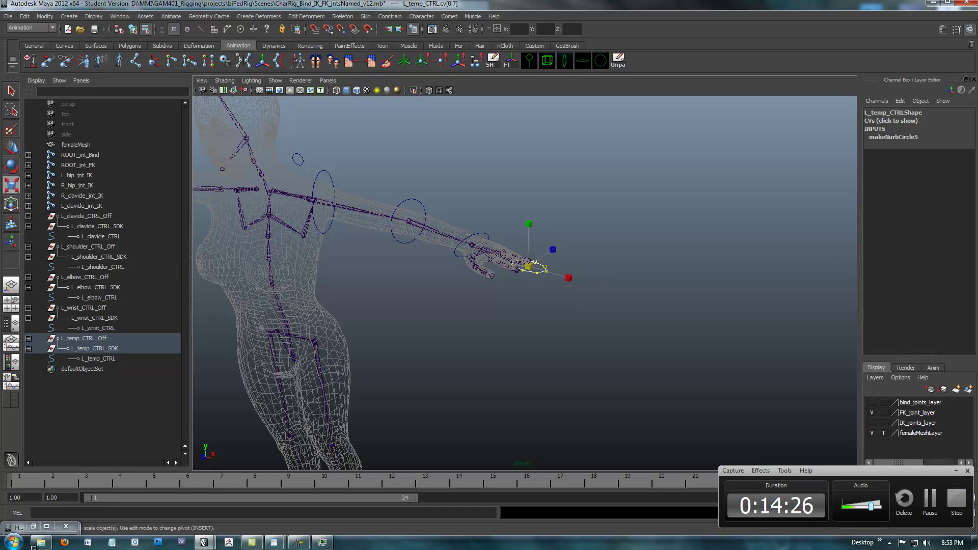
# - Move the circle's control vertices out just beyond the left hand's fingertips, check the placement from several angles, and return to object mode
pyautogui.press('w')
pyautogui.moveTo(559, 275); pyautogui.dragTo(474, 331)
pyautogui.keyDown('alt'); pyautogui.moveTo(474, 331); pyautogui.dragTo(510, 336, button='right'); pyautogui.keyUp('alt')
pyautogui.keyDown('alt'); pyautogui.moveTo(509, 336); pyautogui.dragTo(586, 312, button='middle'); pyautogui.keyUp('alt')
pyautogui.keyDown('alt'); pyautogui.moveTo(34, 547); pyautogui.dragTo(35, 549, button='middle'); pyautogui.keyUp('alt')
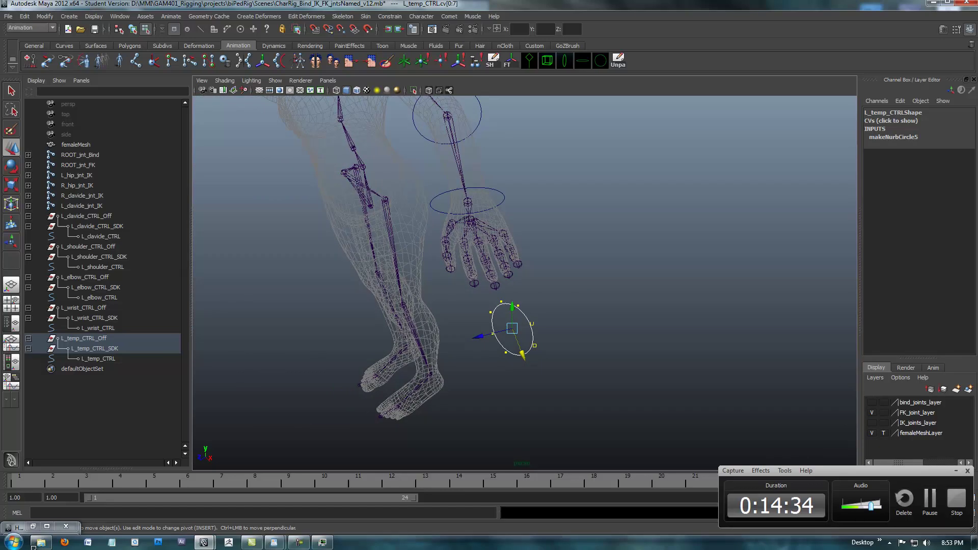
pyautogui.keyDown('alt'); pyautogui.moveTo(525, 283); pyautogui.dragTo(596, 309); pyautogui.keyUp('alt')
pyautogui.press('r')
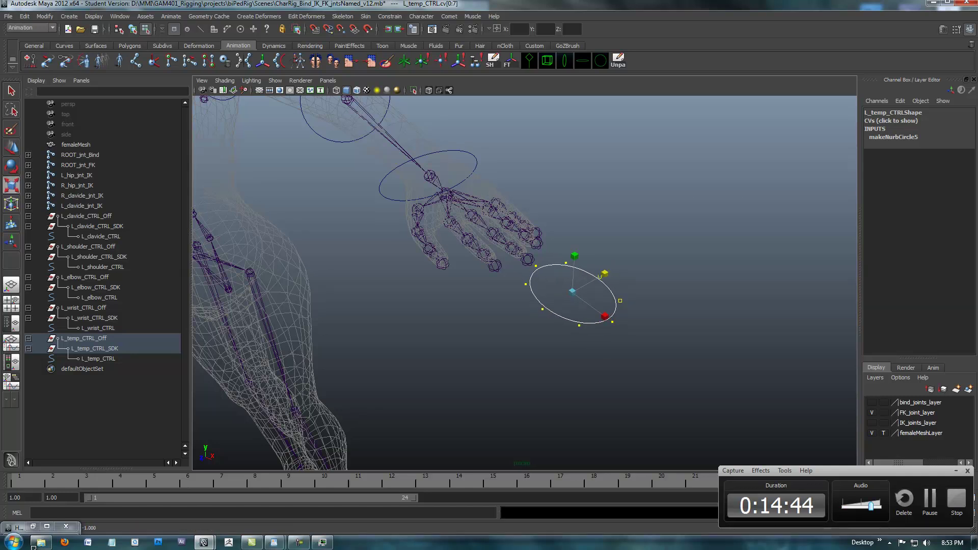
pyautogui.keyDown('alt'); pyautogui.moveTo(612, 268); pyautogui.dragTo(659, 211); pyautogui.keyUp('alt')
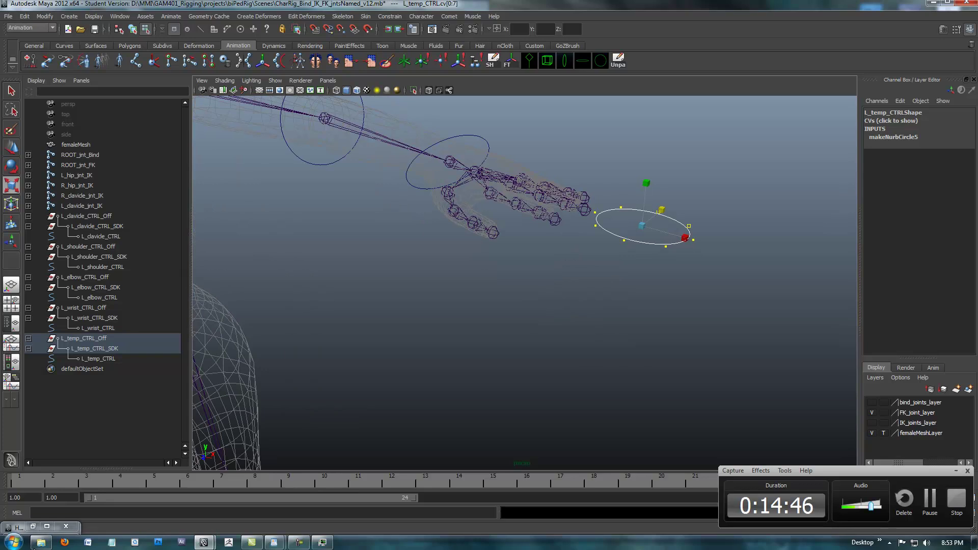
pyautogui.press('F8')
pyautogui.keyDown('alt'); pyautogui.moveTo(585, 245); pyautogui.dragTo(605, 255); pyautogui.keyUp('alt')
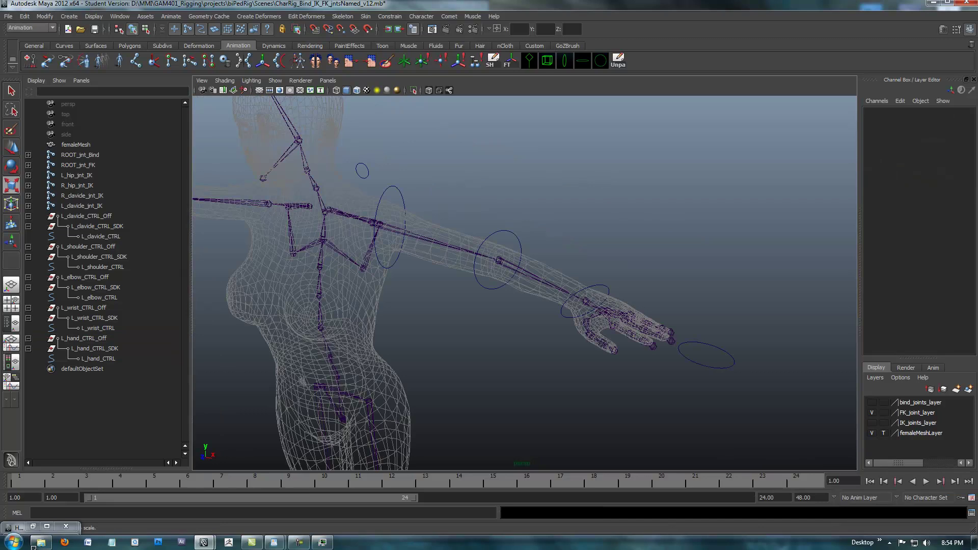
pyautogui.click(299, 543)
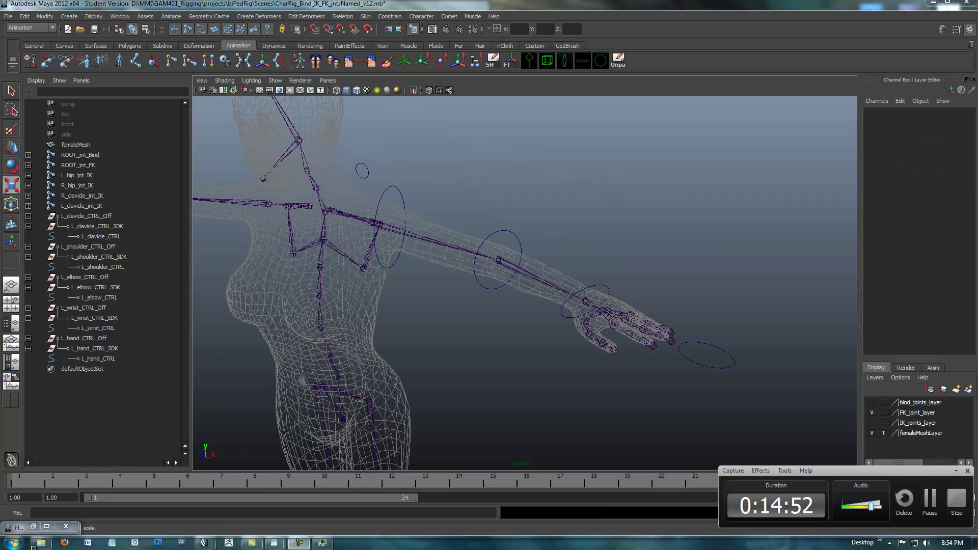